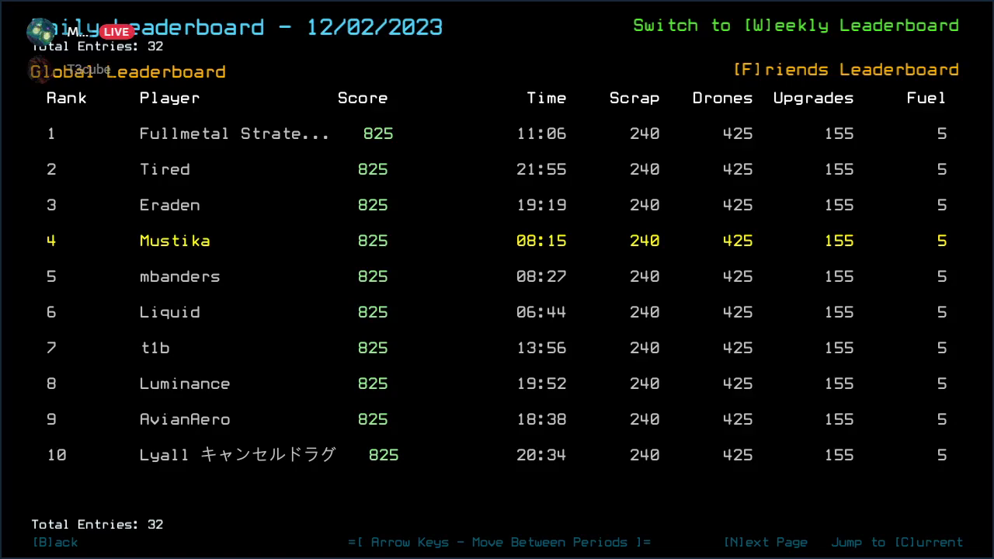
- Switch the 12/02/2023 daily leaderboard from global to friends rankings, listing seven friends' scores
{"action": "key", "text": "f"}
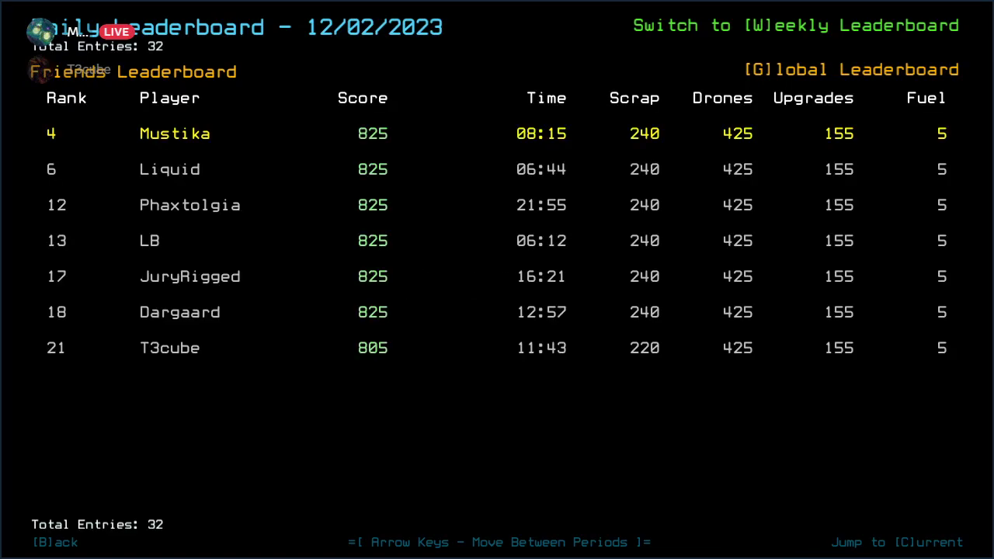
- Check the Modded Daily friends rankings, then launch Modded Daily with drones John, Jon and Cori
{"action": "key", "text": "b"}
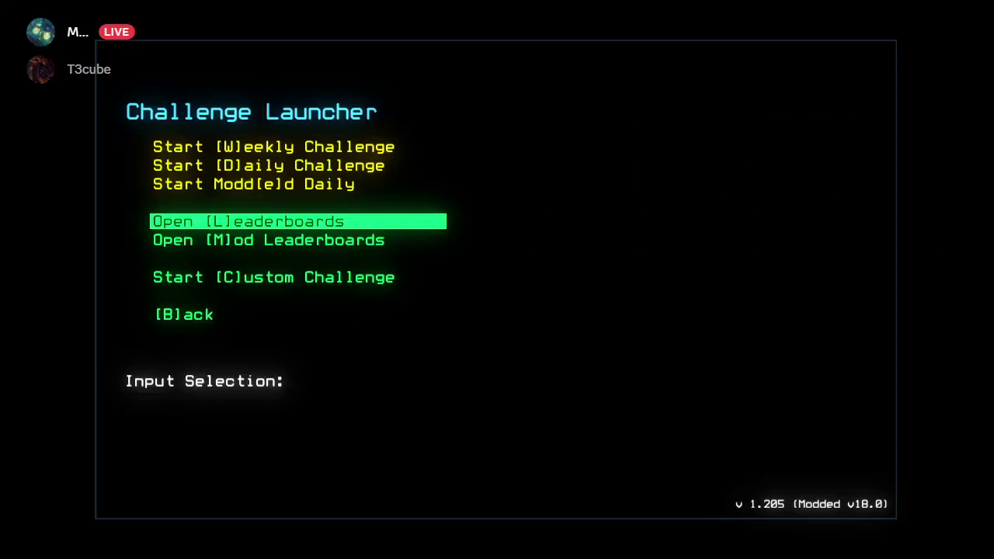
{"action": "key", "text": "m"}
{"action": "key", "text": "Right"}
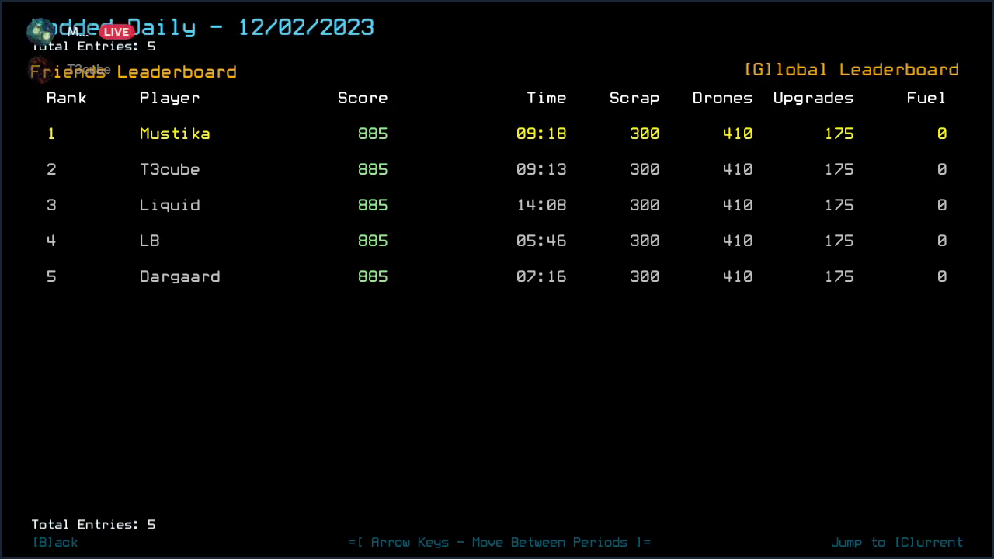
{"action": "key", "text": "b"}
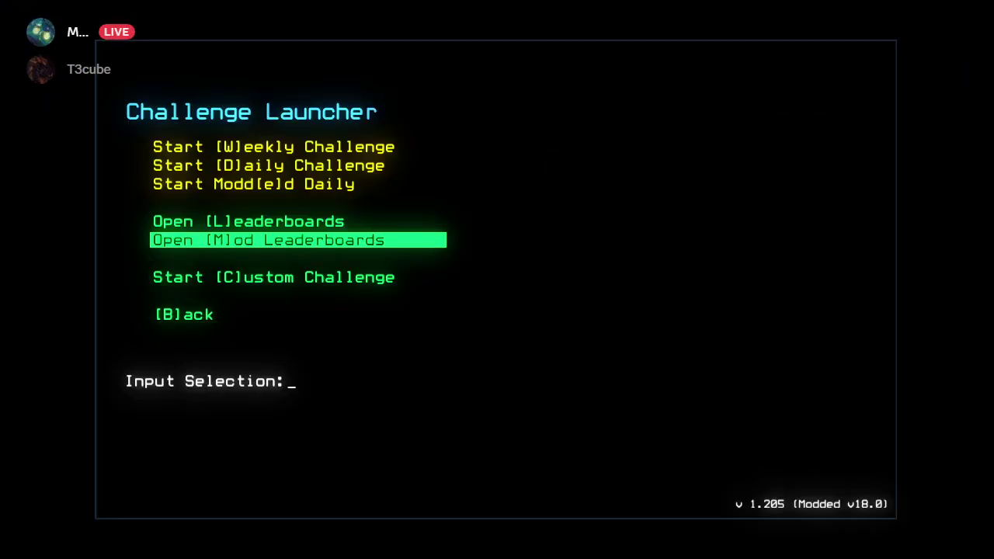
{"action": "key", "text": "d"}
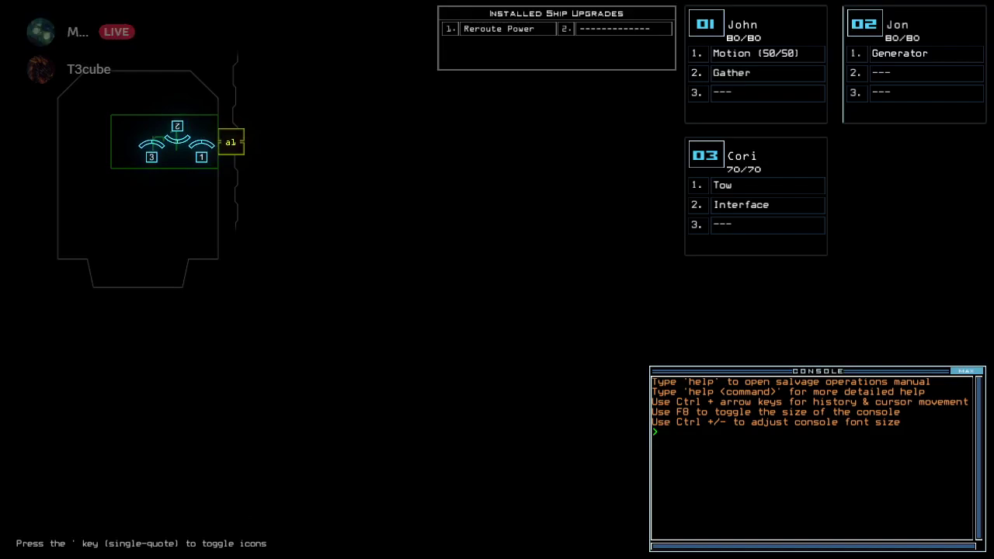
{"action": "type", "text": "r"}
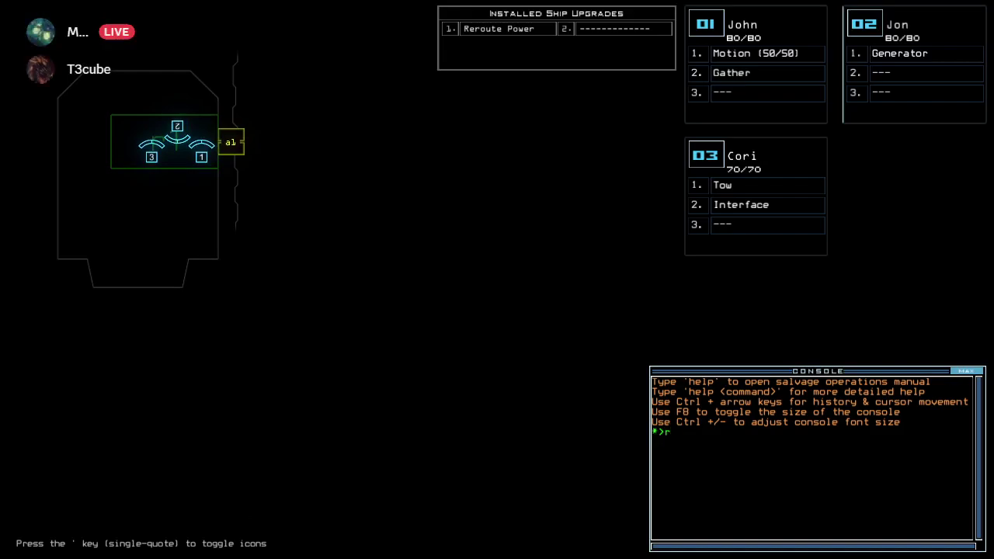
{"action": "type", "text": "aeady 3;"}
{"action": "type", "text": "set stat"}
- Redistribute drone upgrades, scan the Medical B derelict's status and check drone 2 and 3 cameras
{"action": "key", "text": "Return"}
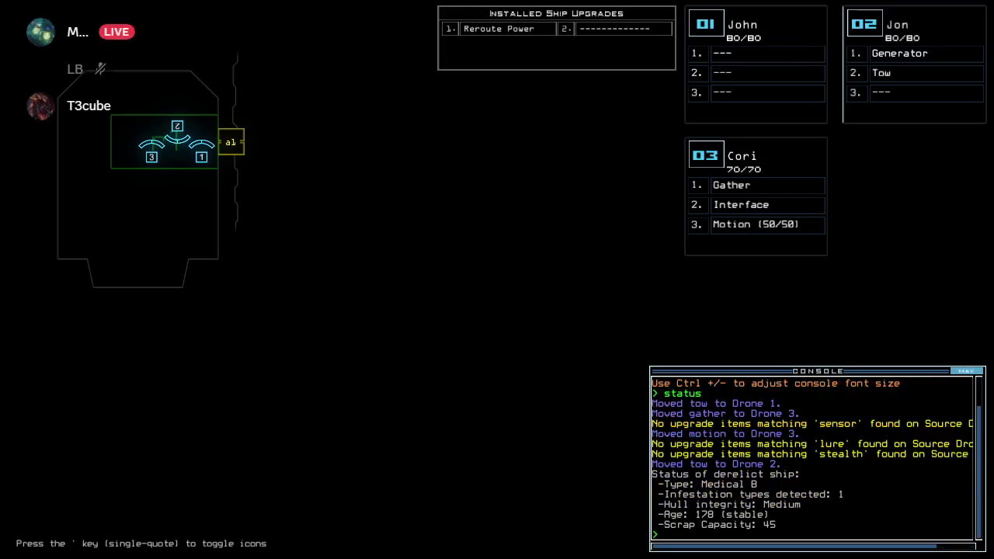
{"action": "key", "text": "3"}
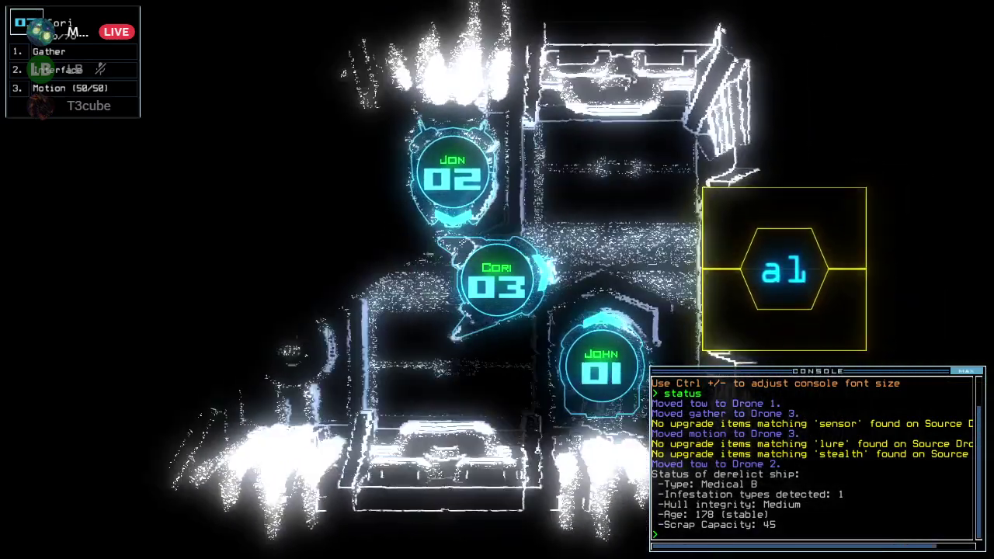
{"action": "key", "text": "2"}
{"action": "key", "text": "space"}
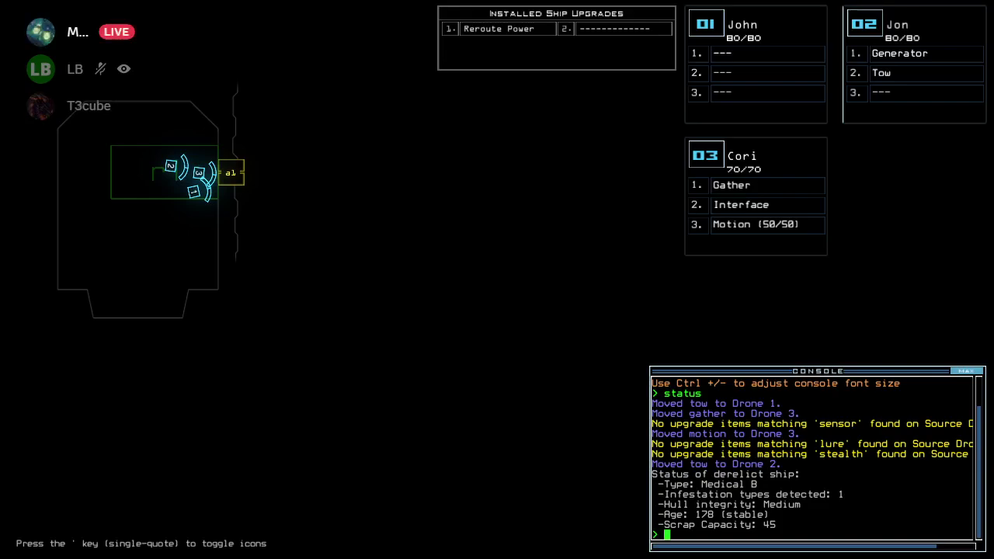
{"action": "type", "text": "vv"}
- Seal all doors around the docking room and bring up the alias editor
{"action": "key", "text": "Return"}
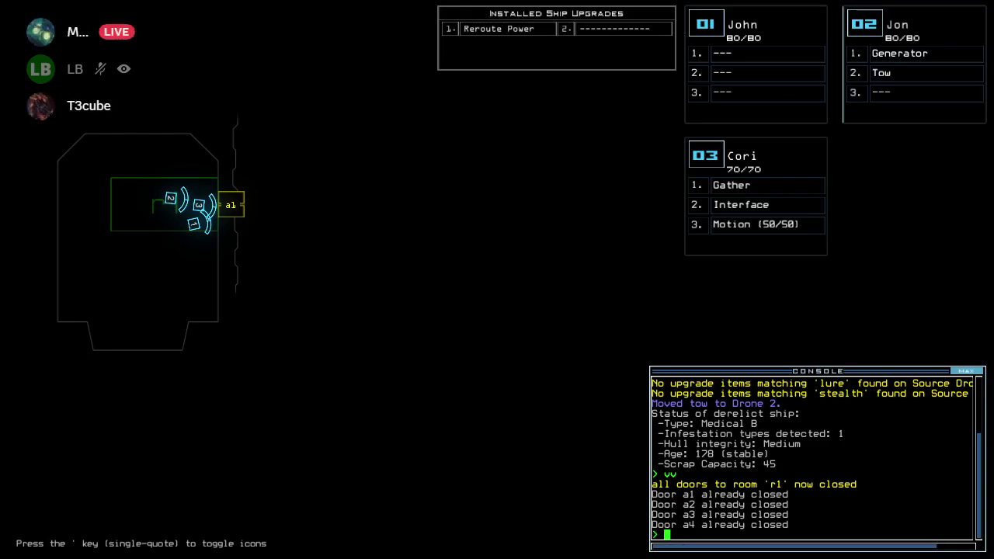
{"action": "key", "text": "Tab"}
{"action": "key", "text": "F6"}
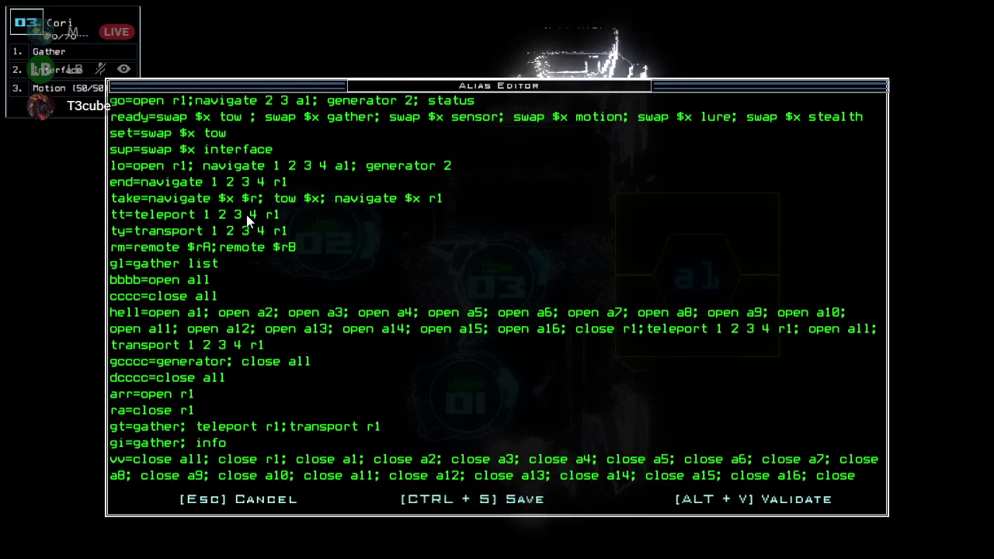
- Dismiss the alias editor without saving, leaving the drones at the sealed docking airlock
{"action": "key", "text": "Escape"}
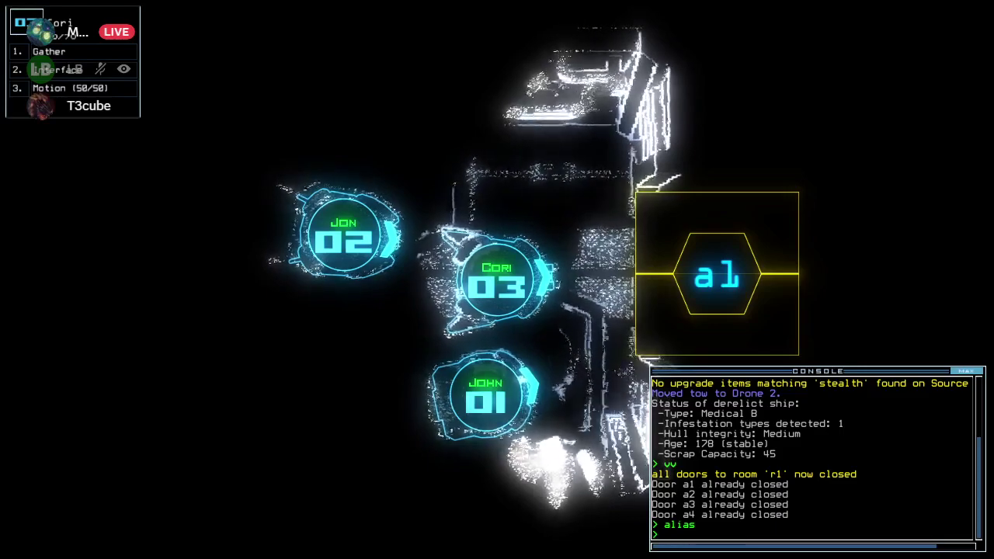
- Run go to open the airlock doors and send drones 2 and 3 toward room r13
{"action": "key", "text": "space"}
{"action": "key", "text": "space"}
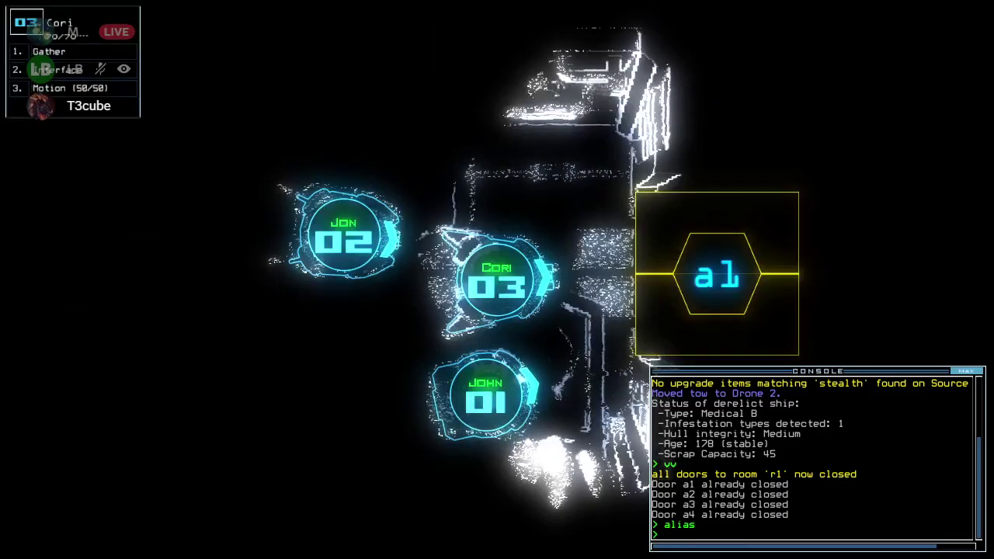
{"action": "type", "text": "go"}
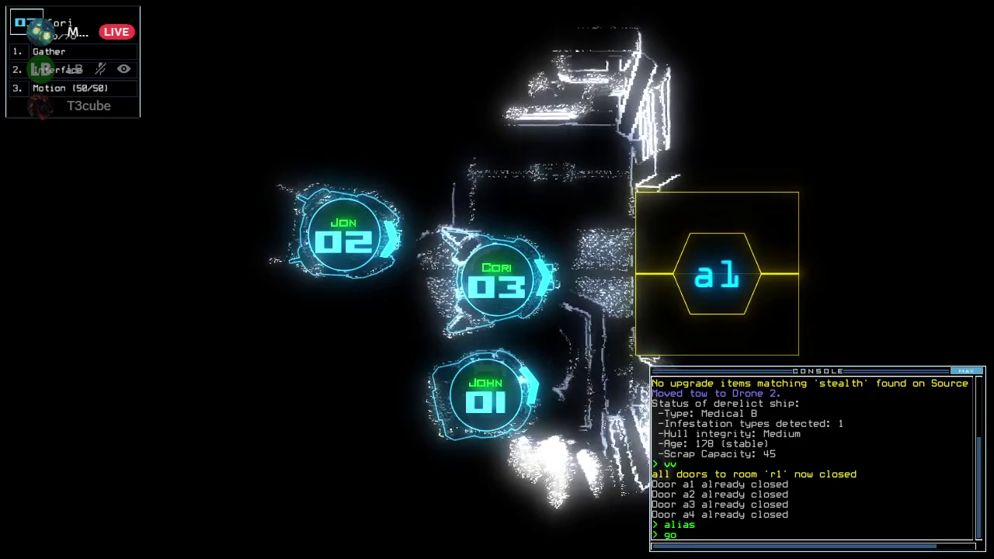
{"action": "key", "text": "space"}
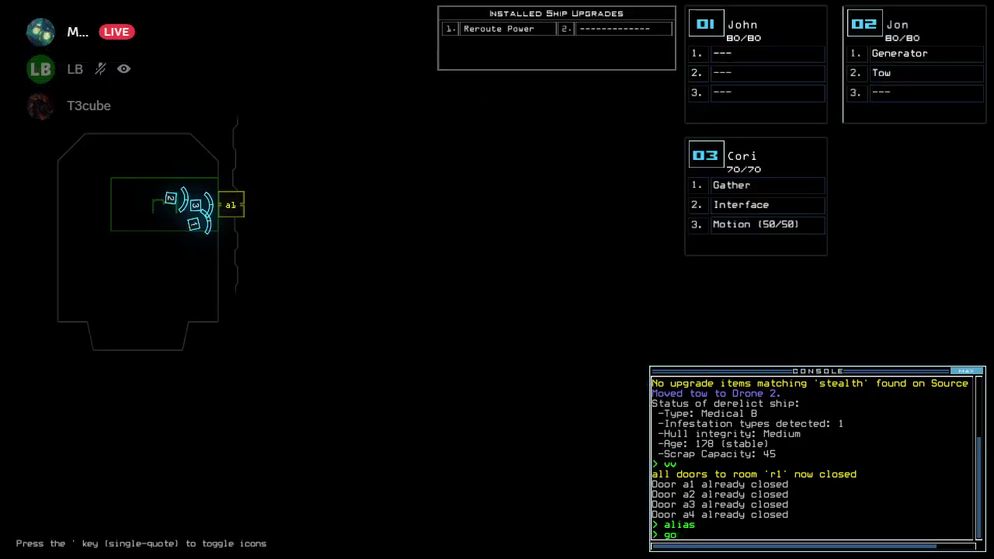
{"action": "key", "text": "space"}
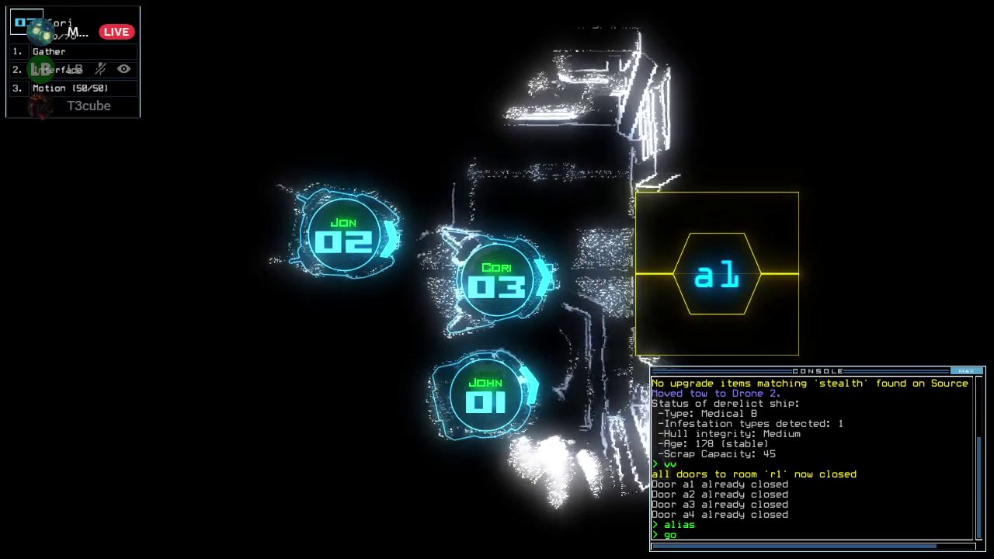
{"action": "key", "text": "space"}
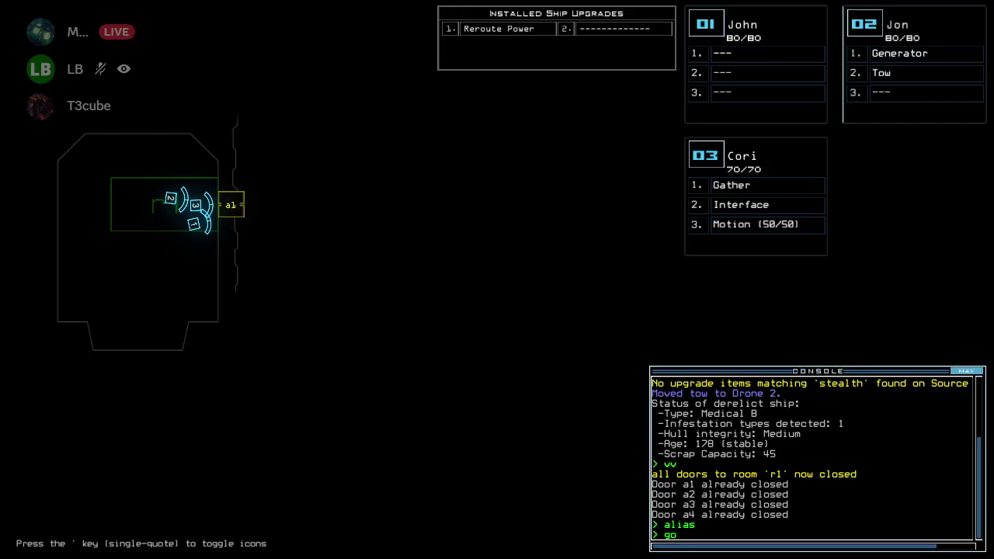
{"action": "key", "text": "space"}
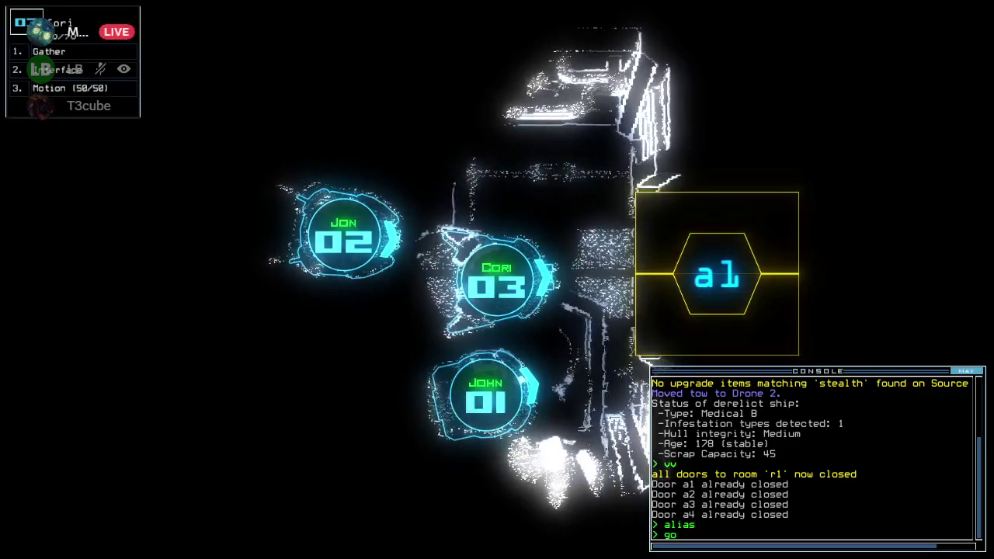
{"action": "key", "text": "Return"}
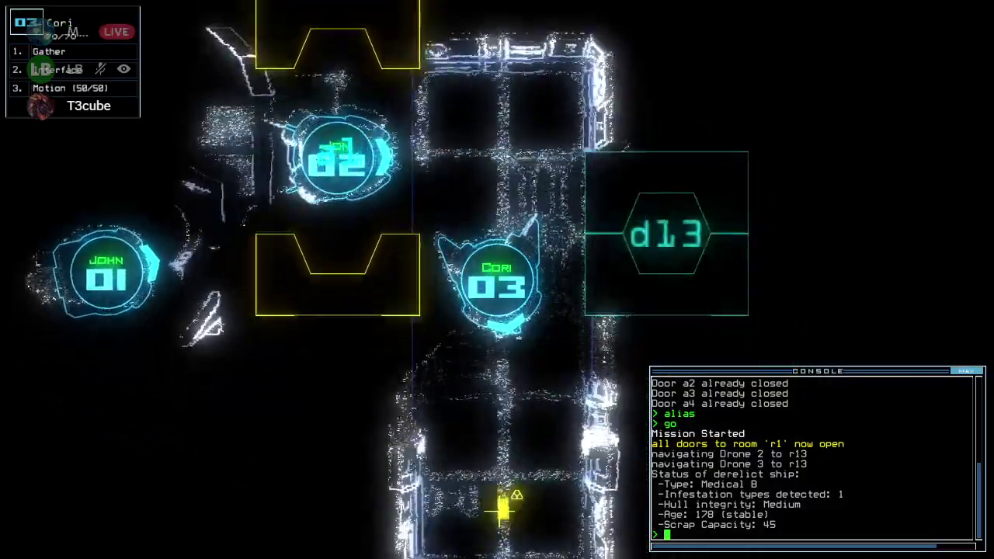
{"action": "type", "text": "g"}
- Gather scrap and fuel with drone 3 while drone 2 tows the Quarantine Bypass back to r1
{"action": "key", "text": "Return"}
{"action": "type", "text": "g"}
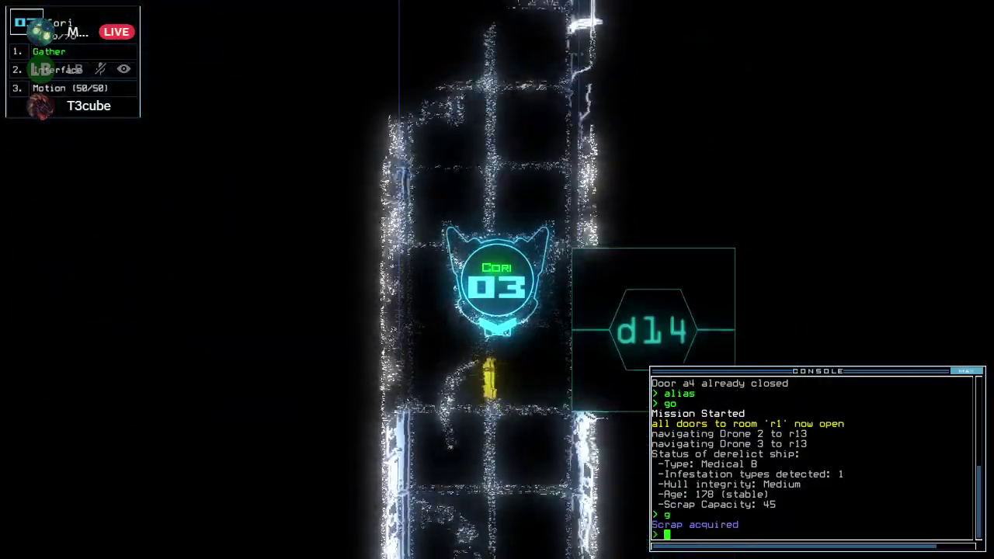
{"action": "key", "text": "Return"}
{"action": "type", "text": "tow 2"}
{"action": "key", "text": "Return"}
{"action": "type", "text": "g"}
{"action": "key", "text": "Return"}
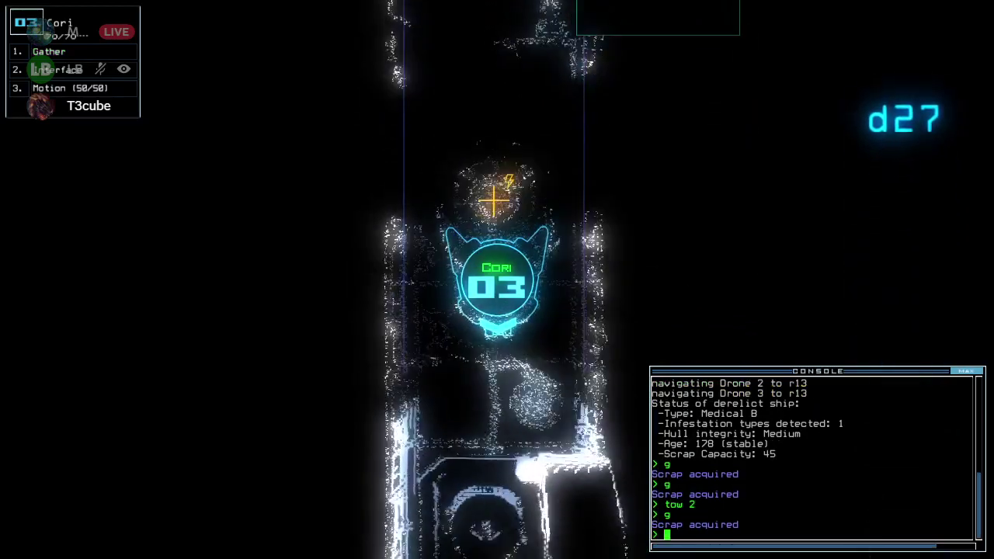
{"action": "type", "text": "g"}
{"action": "key", "text": "Return"}
{"action": "type", "text": "back 2"}
{"action": "key", "text": "Return"}
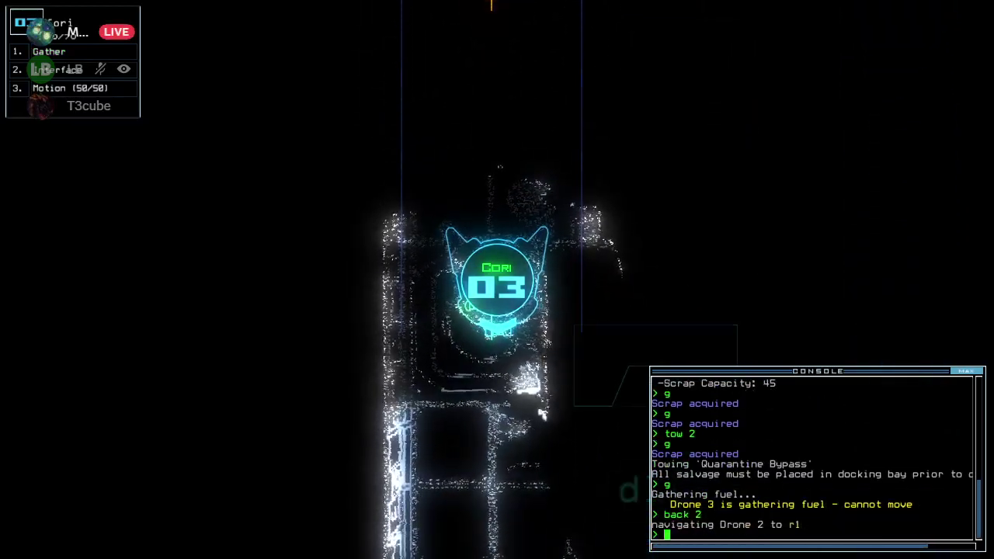
{"action": "key", "text": "space"}
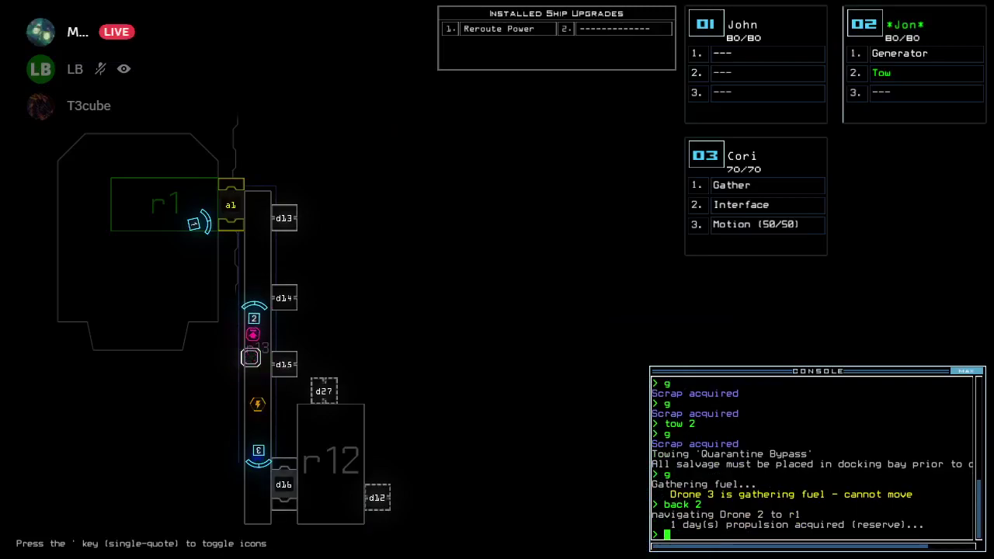
{"action": "type", "text": "motion"}
- Scan for motion, release the tow, check status and power the derelict's generator with drone 3
{"action": "key", "text": "Return"}
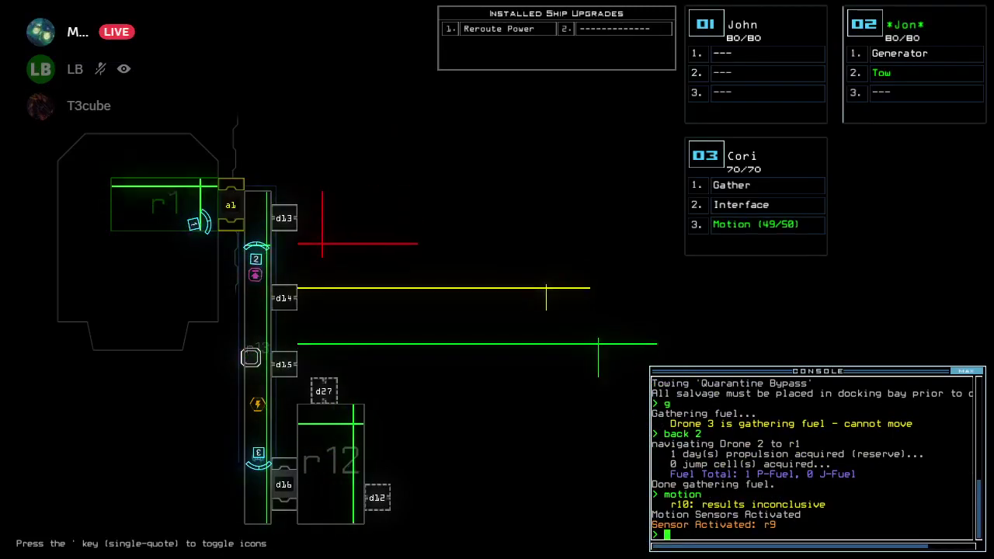
{"action": "key", "text": "space"}
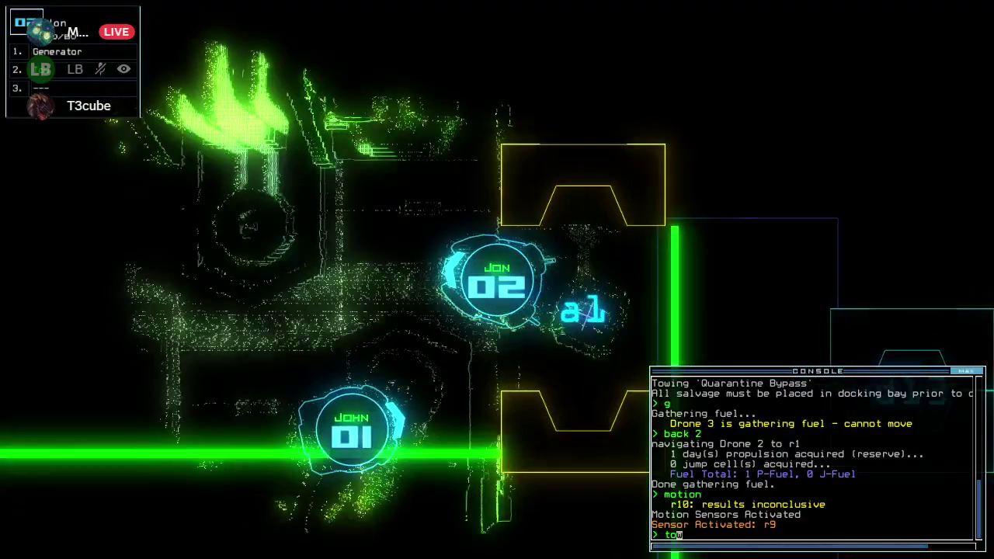
{"action": "type", "text": "tow"}
{"action": "key", "text": "Return"}
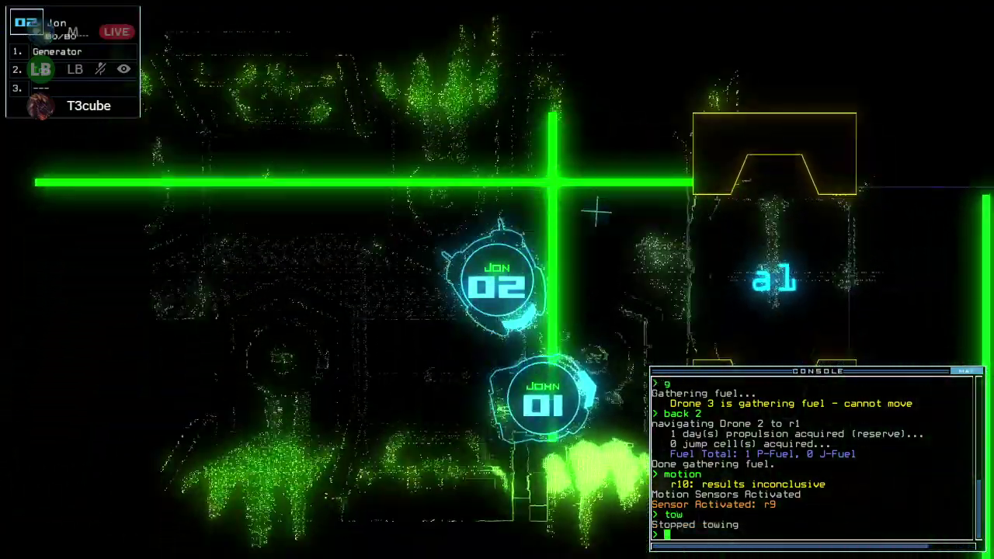
{"action": "type", "text": "status"}
{"action": "key", "text": "Return"}
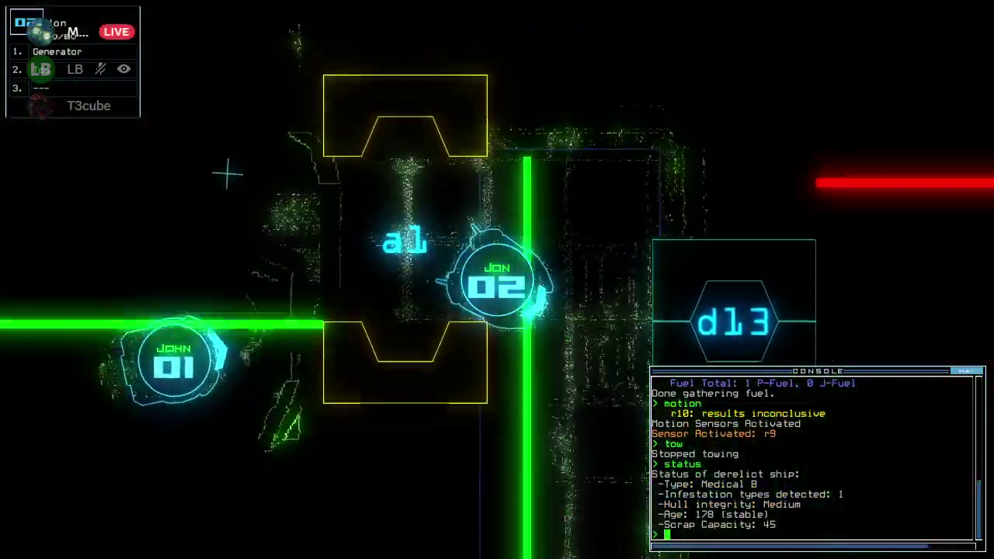
{"action": "type", "text": "generator"}
{"action": "key", "text": "Return"}
{"action": "key", "text": "3"}
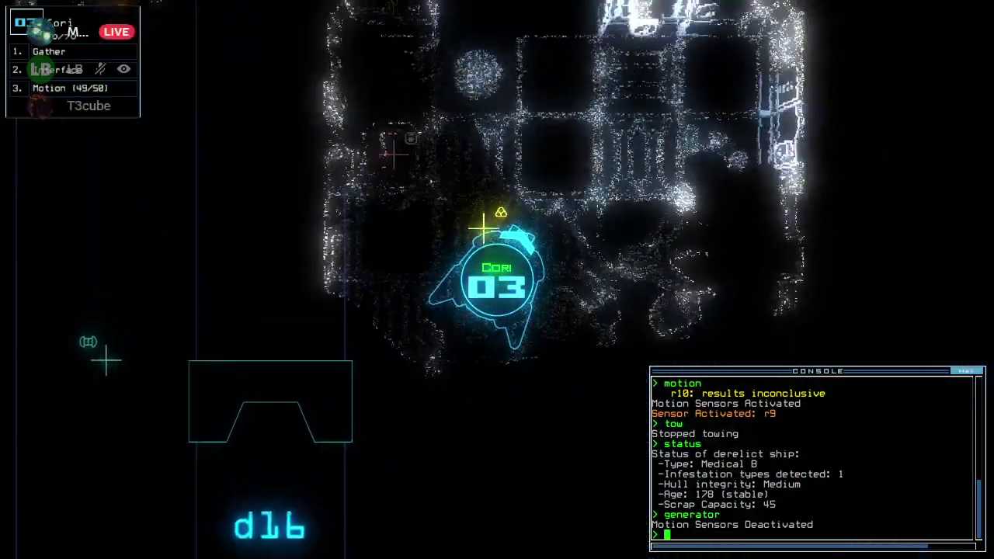
{"action": "type", "text": "g"}
{"action": "key", "text": "Return"}
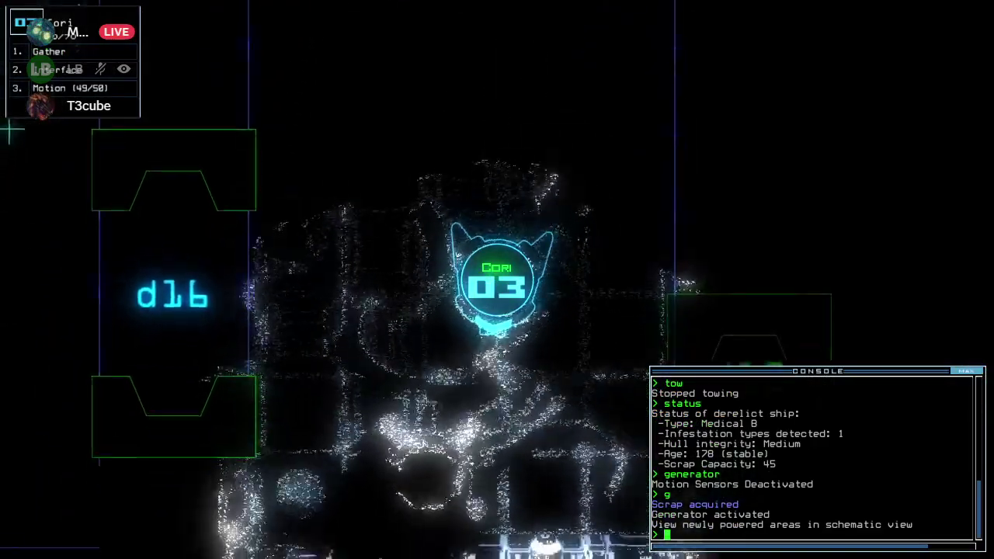
{"action": "key", "text": "space"}
{"action": "type", "text": "mo"}
- Scan for motion, open door d12 and drive Cori through it and upward
{"action": "key", "text": "Return"}
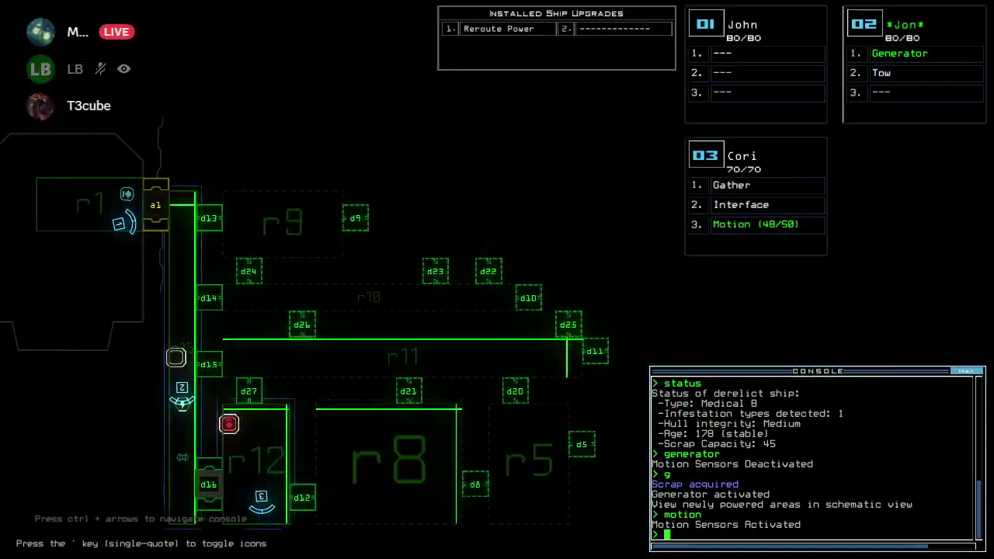
{"action": "type", "text": "d12"}
{"action": "key", "text": "Return"}
{"action": "key", "text": "Right"}
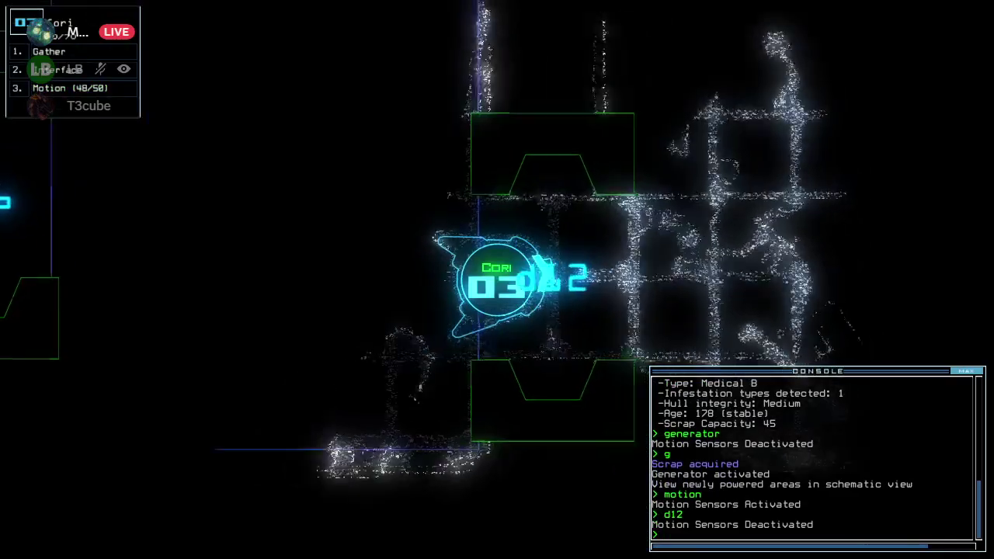
{"action": "key", "text": "Right"}
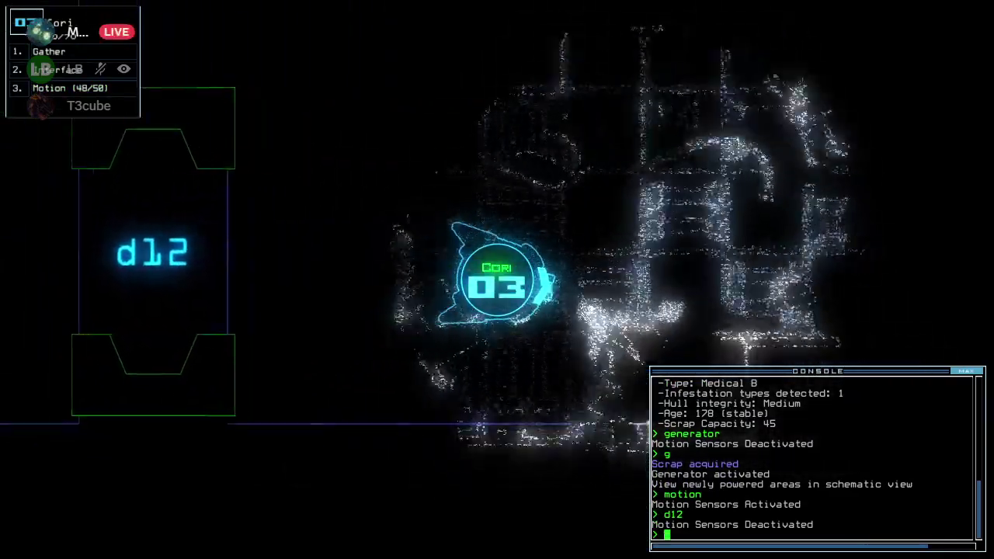
{"action": "key", "text": "Up"}
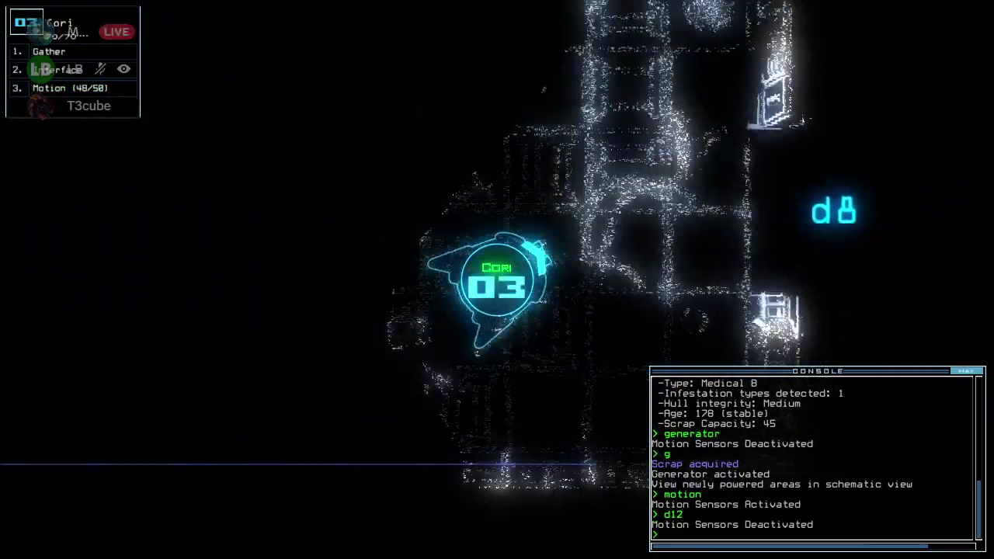
{"action": "key", "text": "Up"}
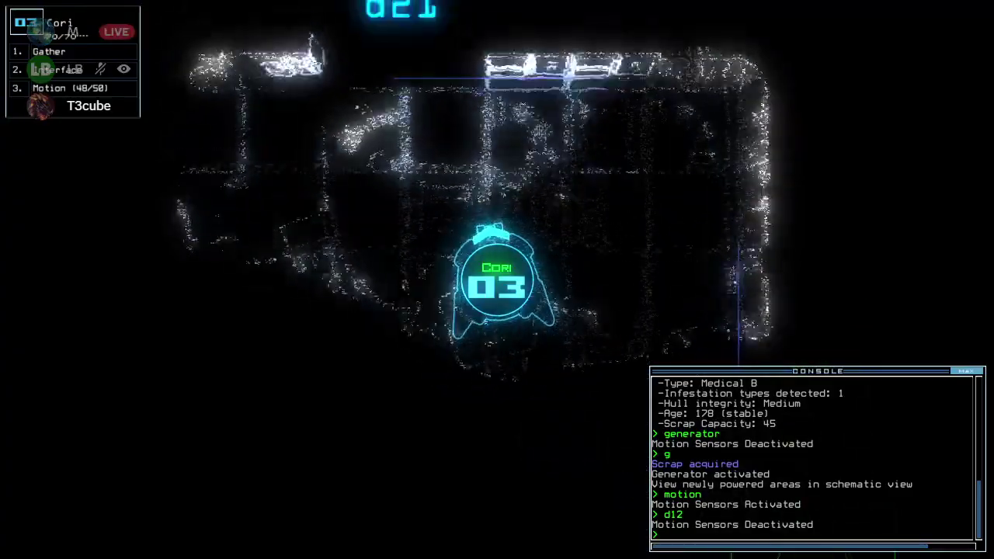
{"action": "key", "text": "Up"}
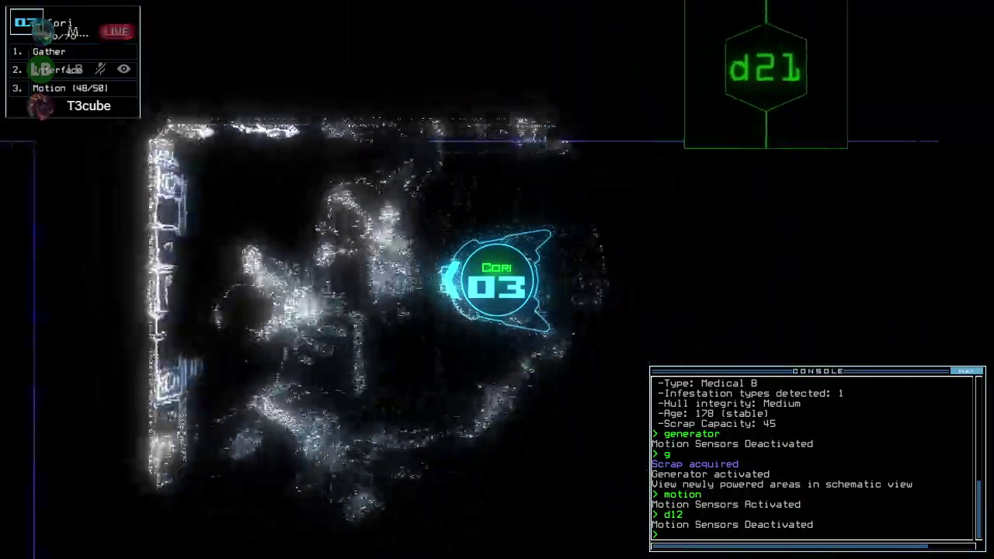
{"action": "key", "text": "space"}
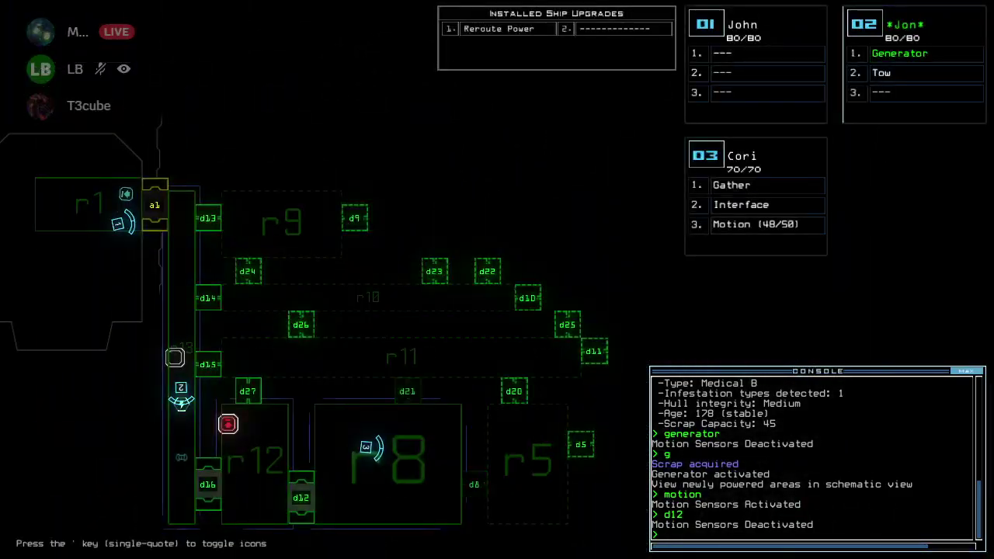
{"action": "key", "text": "space"}
{"action": "type", "text": "motion"}
- Open door d8 and drive Cori through it toward door d5, turning off its interface
{"action": "key", "text": "Return"}
{"action": "key", "text": "space"}
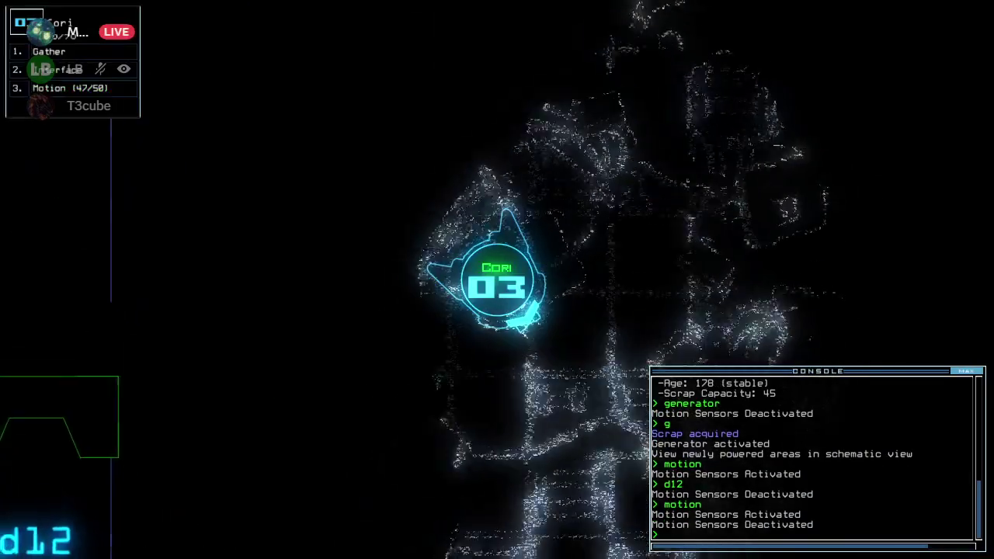
{"action": "type", "text": "d8"}
{"action": "key", "text": "Return"}
{"action": "key", "text": "Right"}
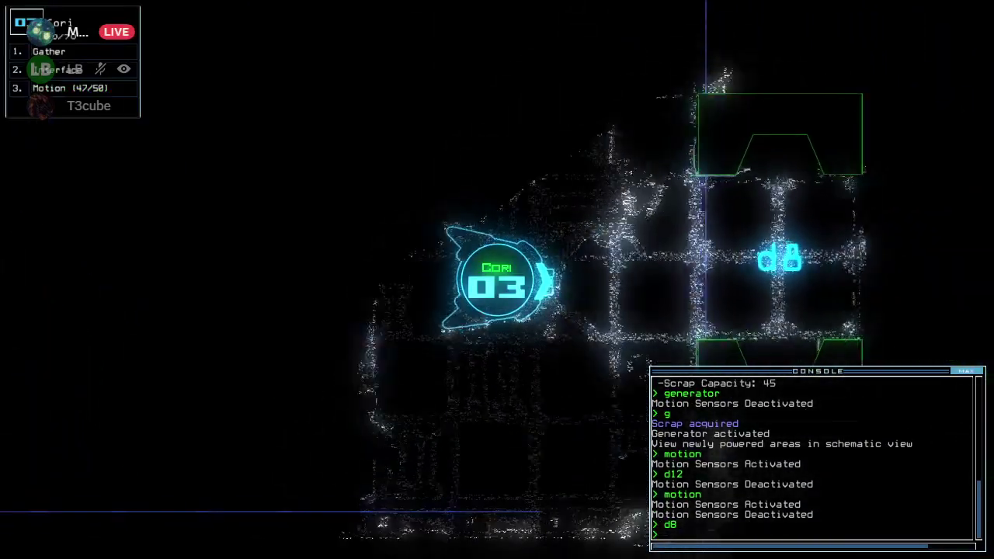
{"action": "key", "text": "Right"}
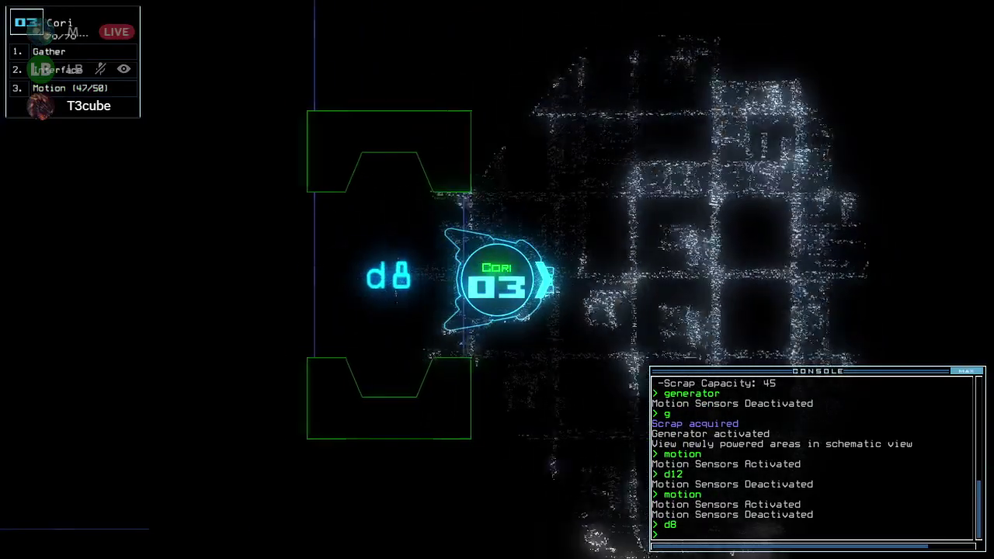
{"action": "key", "text": "Right"}
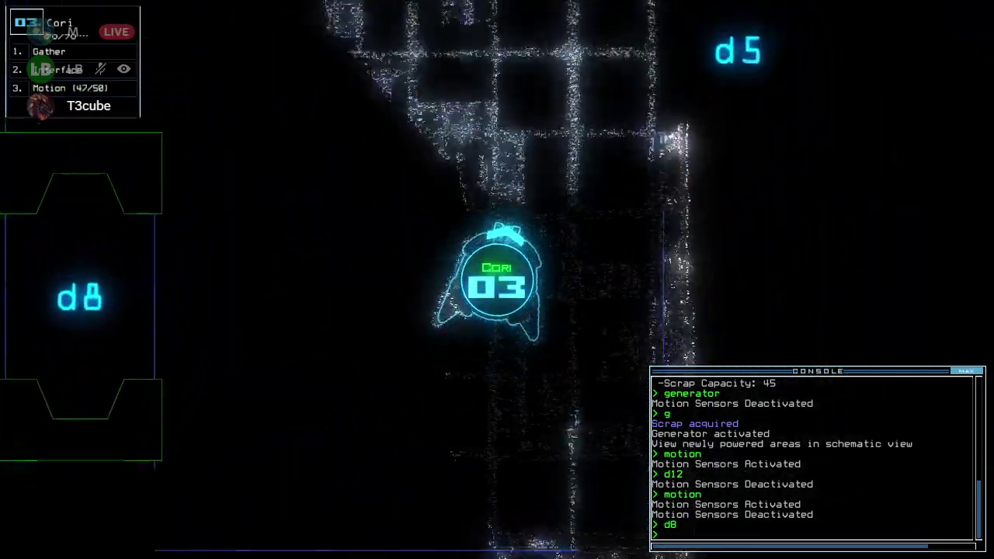
{"action": "key", "text": "Up"}
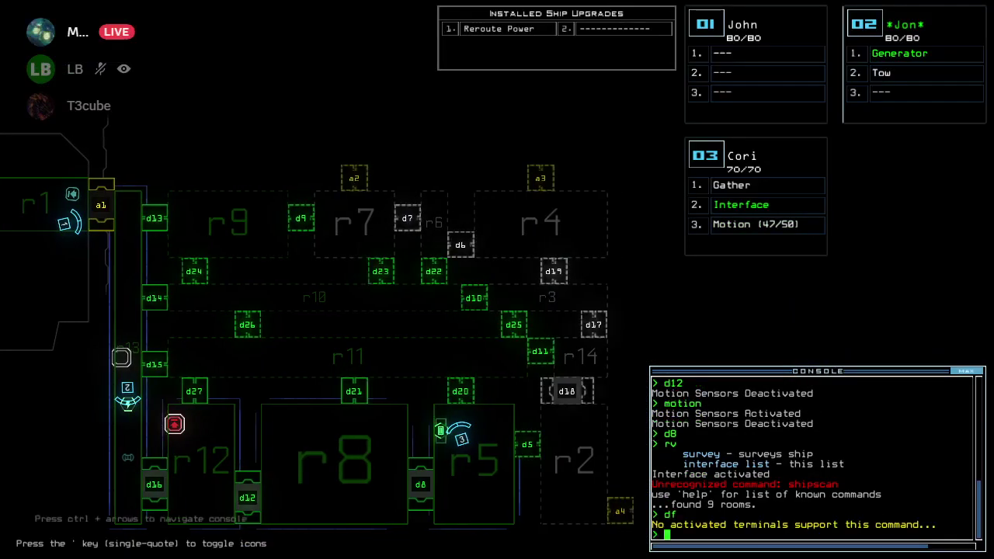
{"action": "key", "text": "Escape"}
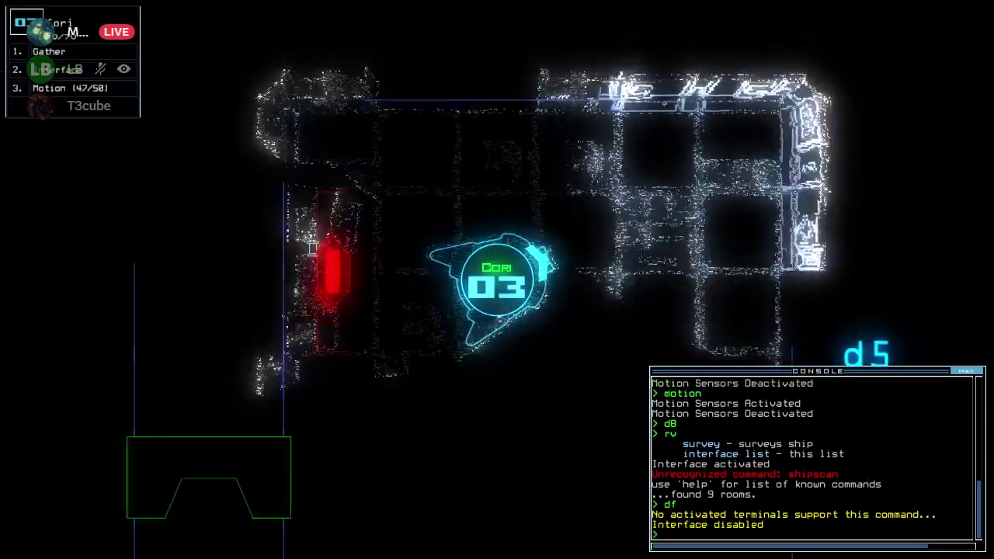
{"action": "type", "text": "motion"}
- Scan for motion and open doors d5 and d20 to reach Wally, cancelling the module swap
{"action": "key", "text": "Return"}
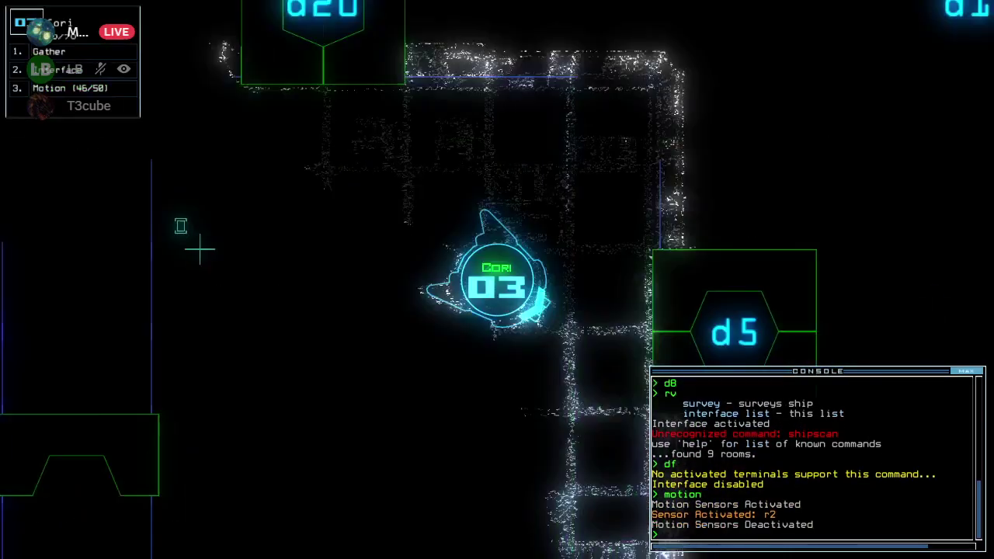
{"action": "type", "text": "d5"}
{"action": "key", "text": "Return"}
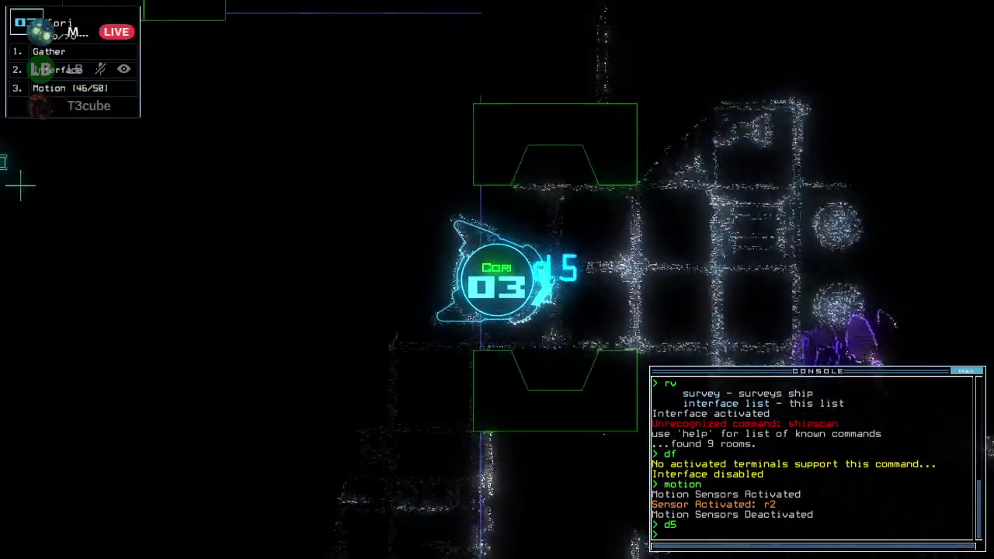
{"action": "type", "text": "d2"}
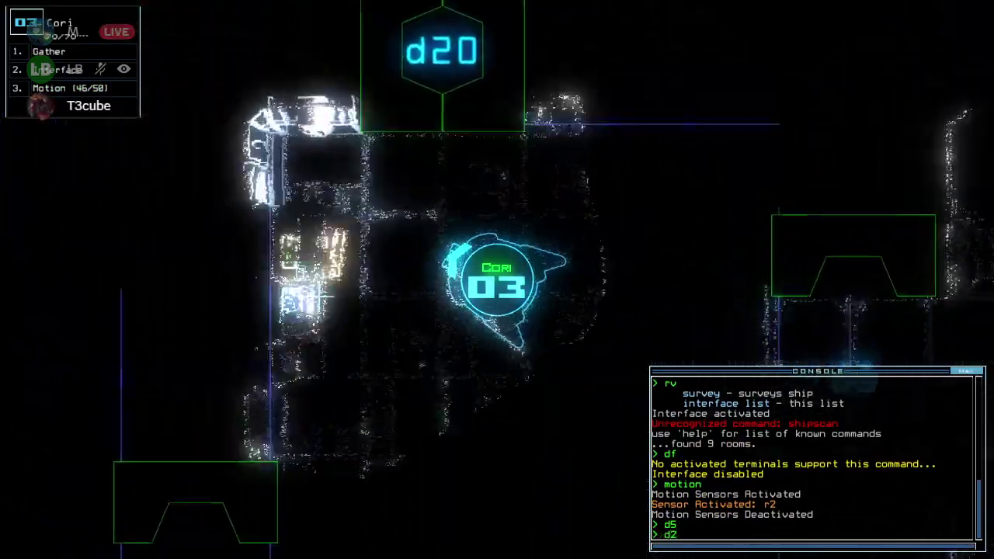
{"action": "type", "text": "0"}
{"action": "key", "text": "Return"}
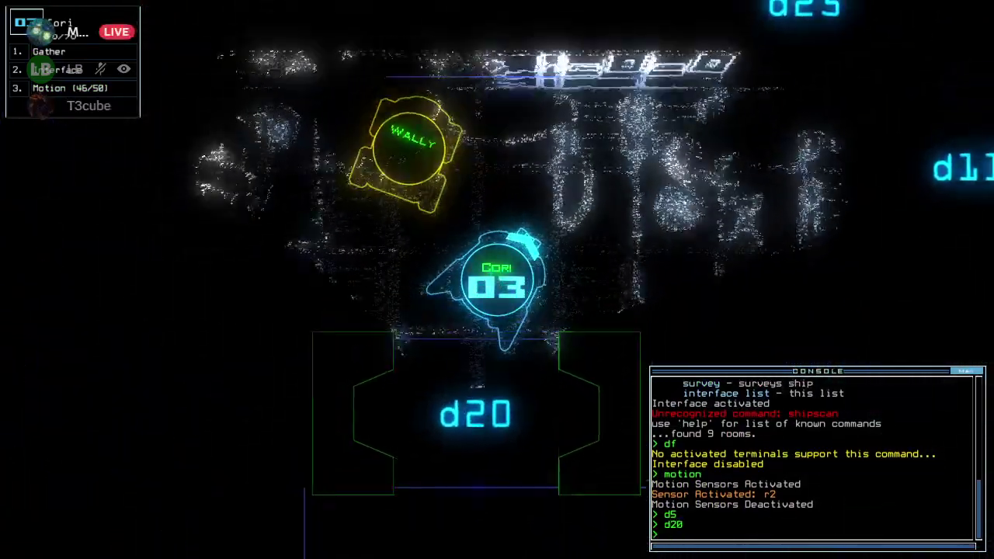
{"action": "type", "text": "swap"}
{"action": "key", "text": "Return"}
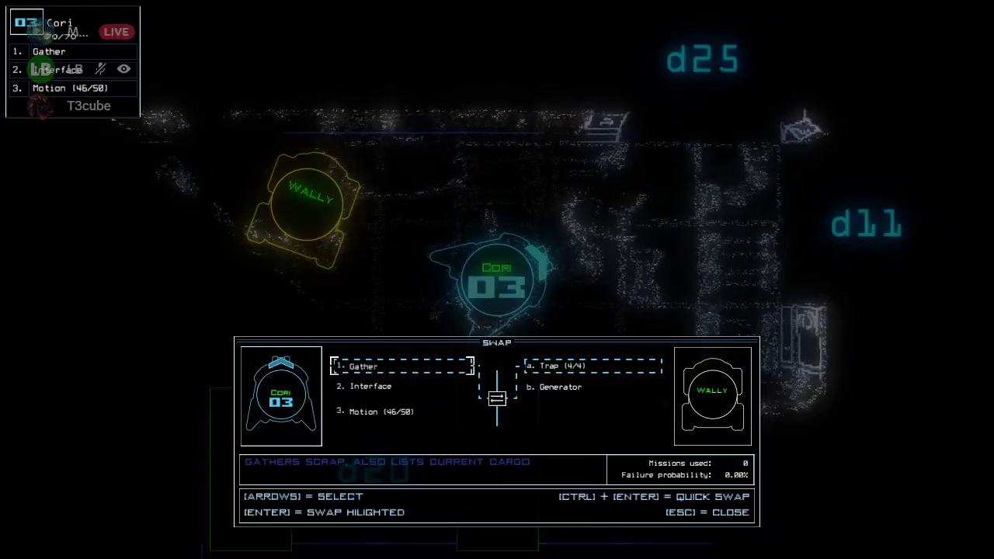
{"action": "key", "text": "Escape"}
- Close the doors behind the drones, leaving six doors sealed
{"action": "key", "text": "space"}
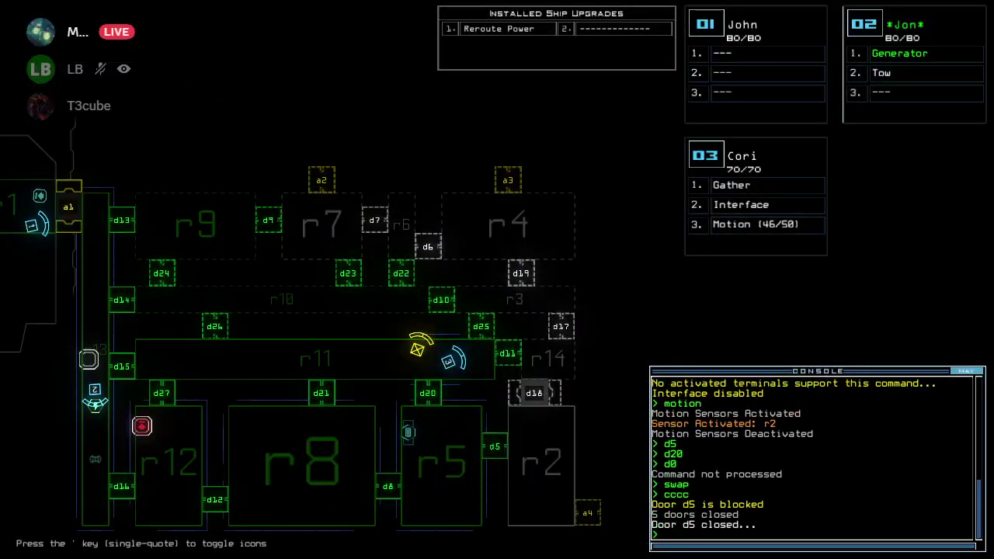
{"action": "key", "text": "space"}
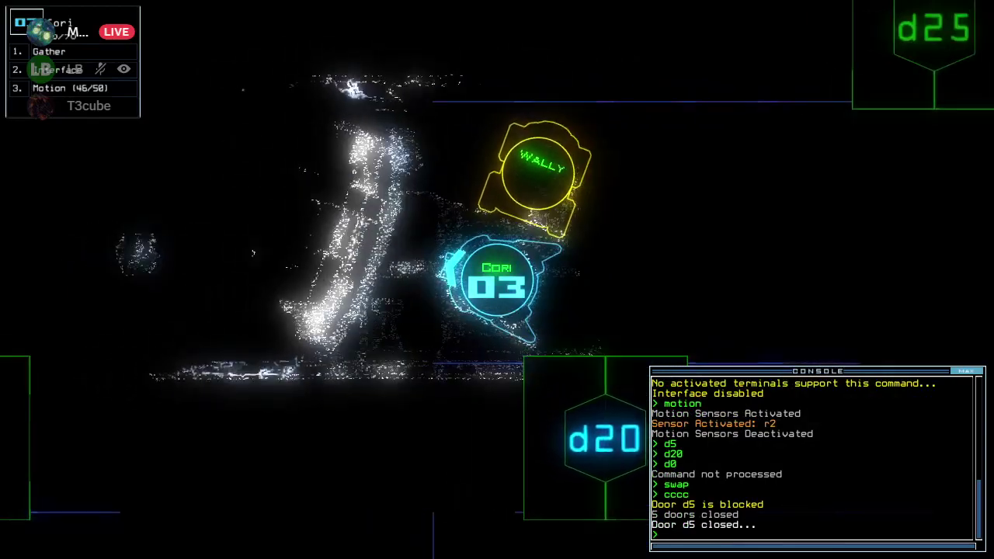
{"action": "key", "text": "space"}
{"action": "type", "text": "d15"}
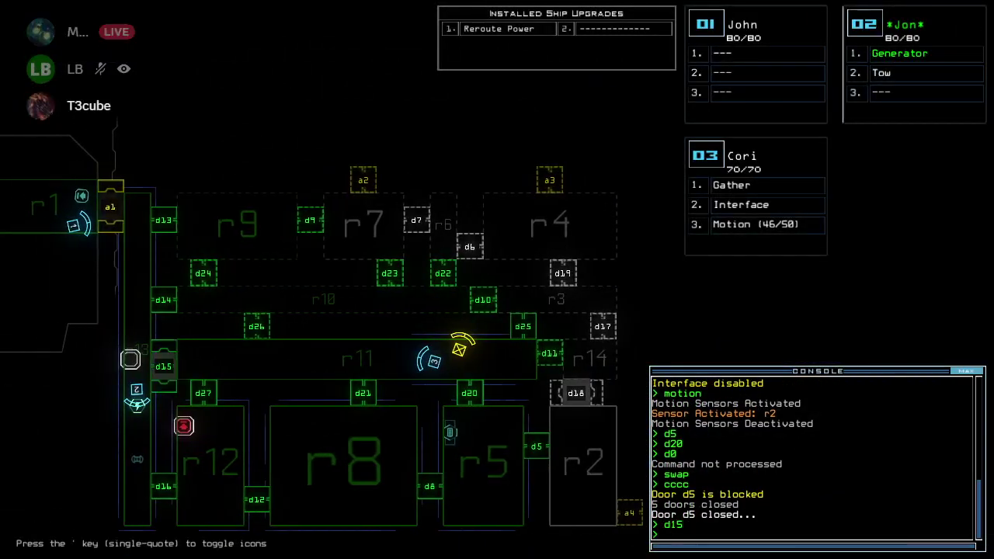
{"action": "type", "text": "ccc"}
{"action": "key", "text": "Return"}
{"action": "key", "text": "space"}
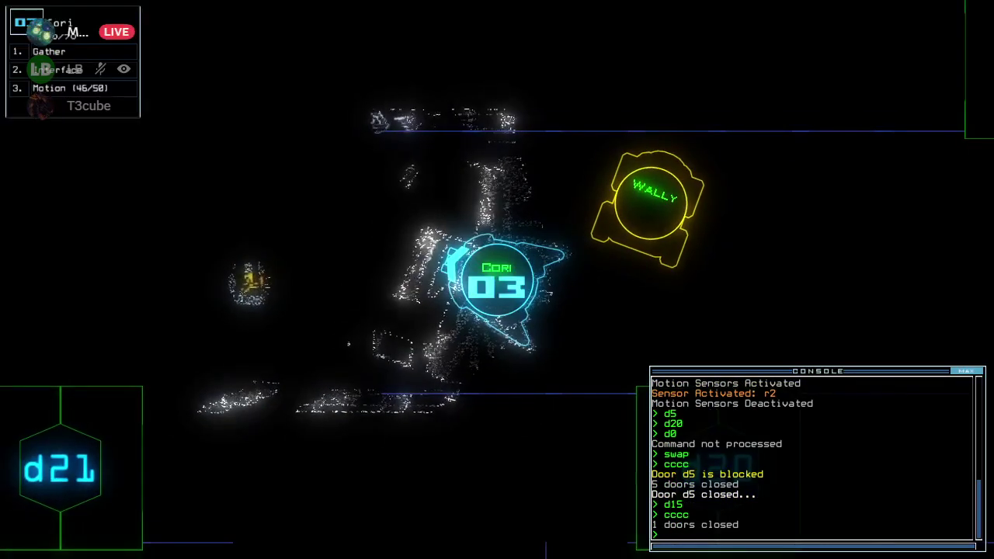
{"action": "key", "text": "space"}
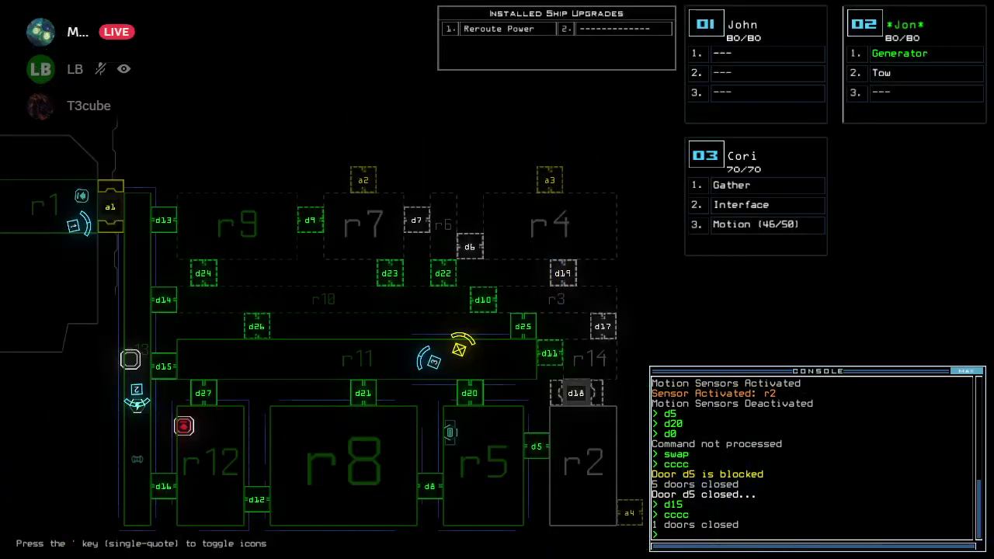
{"action": "key", "text": "Left"}
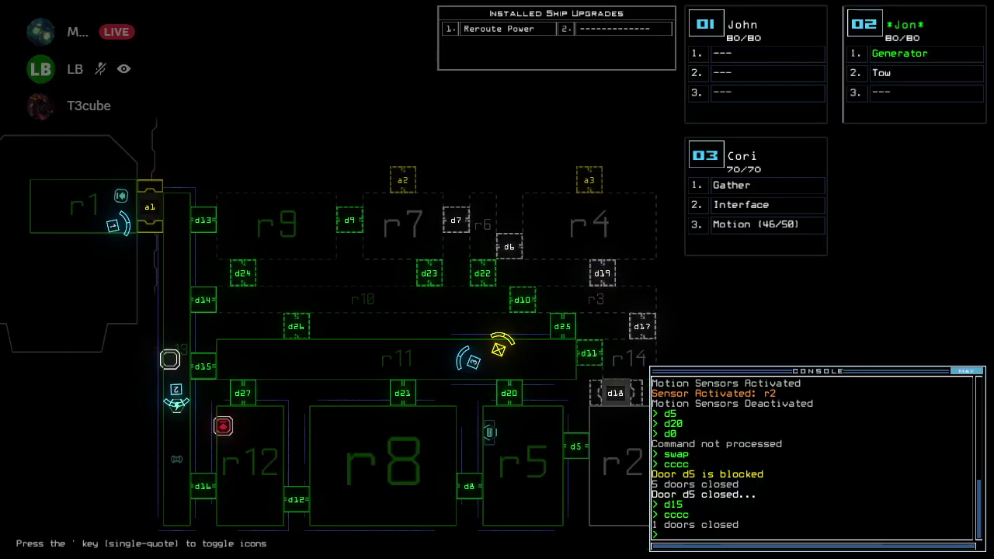
{"action": "key", "text": "space"}
{"action": "key", "text": "space"}
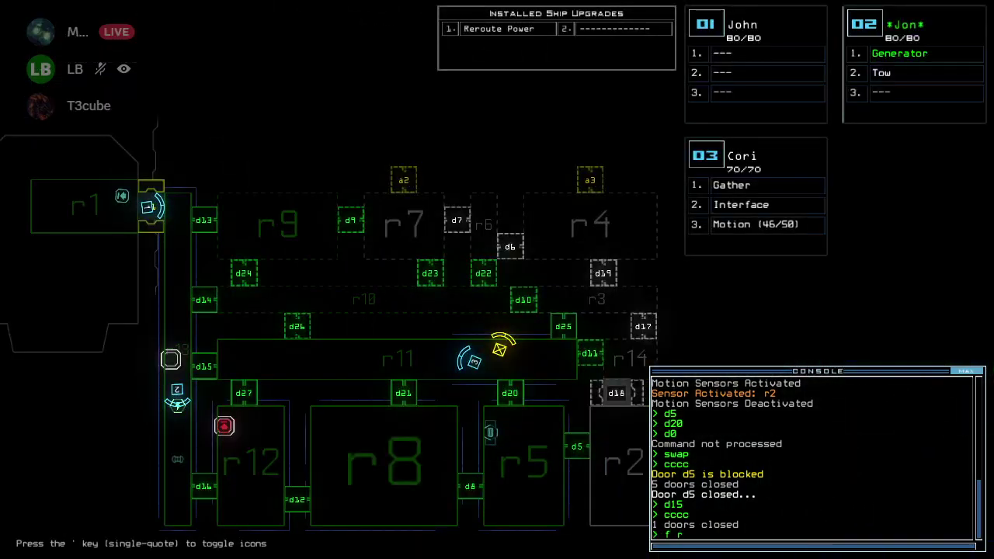
{"action": "key", "text": "space"}
{"action": "type", "text": "5"}
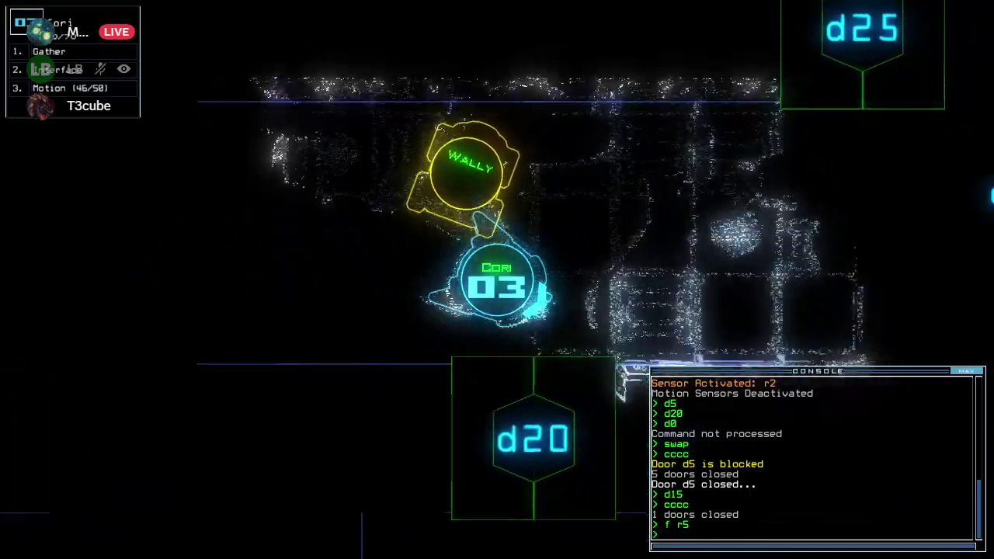
{"action": "type", "text": "d11"}
- Open door d11 and drive Cori down the corridor past d18 and back
{"action": "key", "text": "Return"}
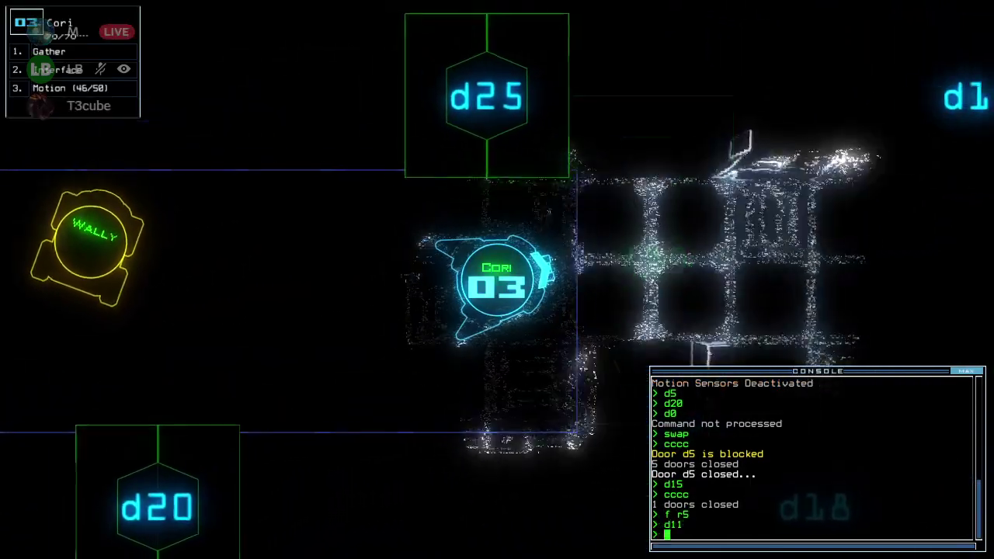
{"action": "key", "text": "space"}
{"action": "key", "text": "space"}
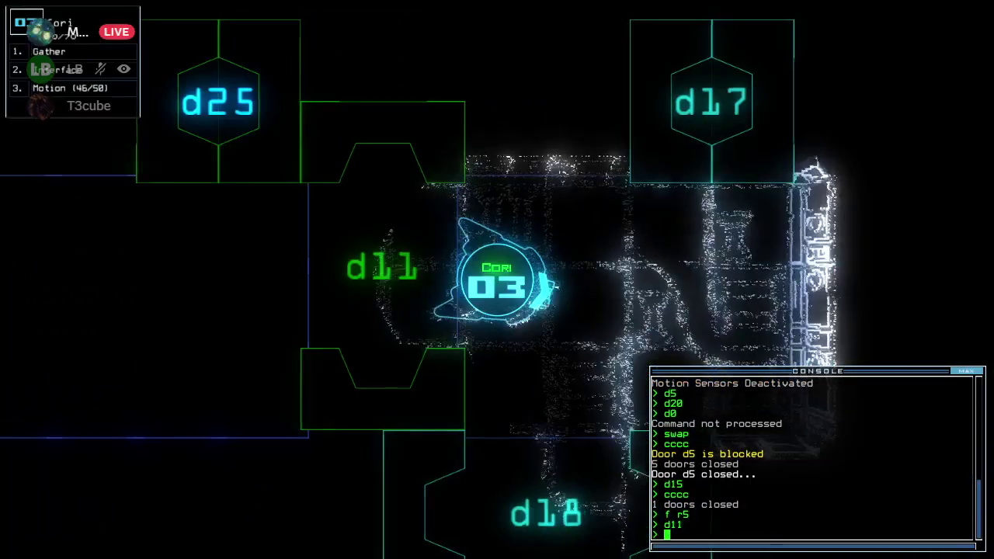
{"action": "key", "text": "Down"}
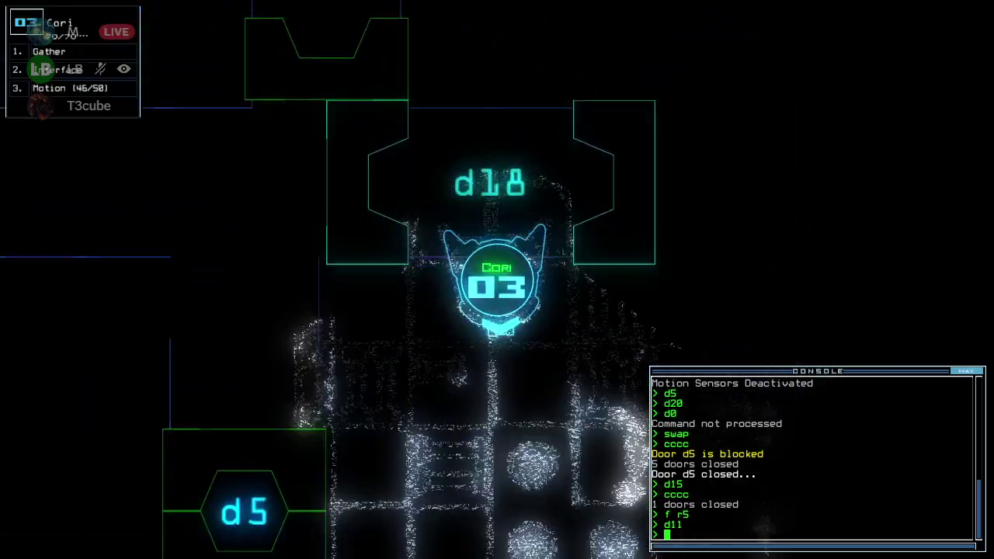
{"action": "key", "text": "Down"}
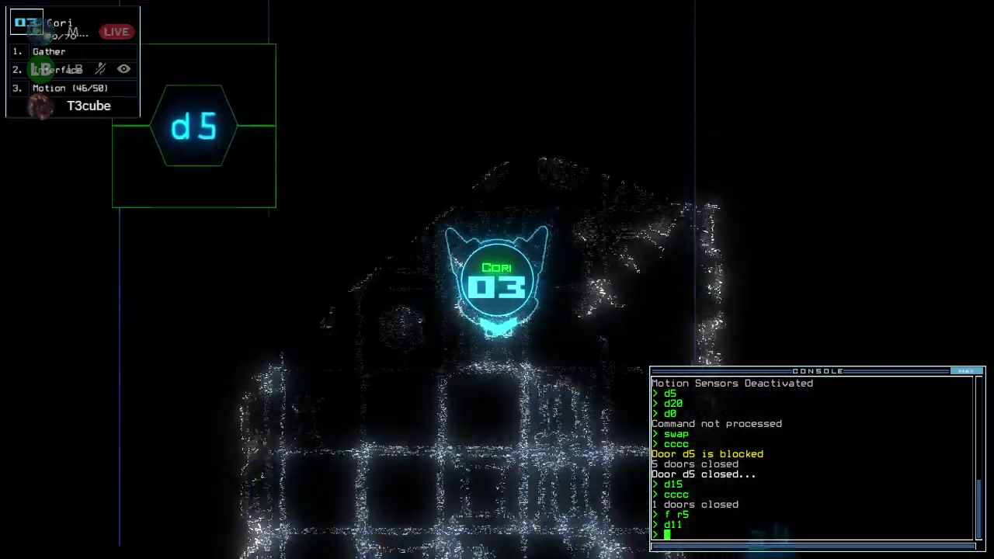
{"action": "key", "text": "Right"}
{"action": "key", "text": "Up"}
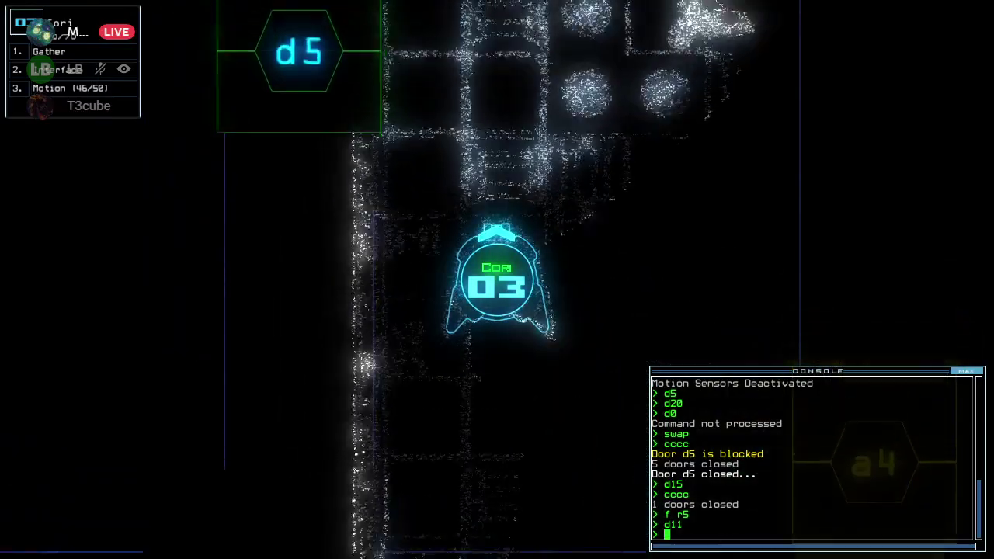
{"action": "key", "text": "Up"}
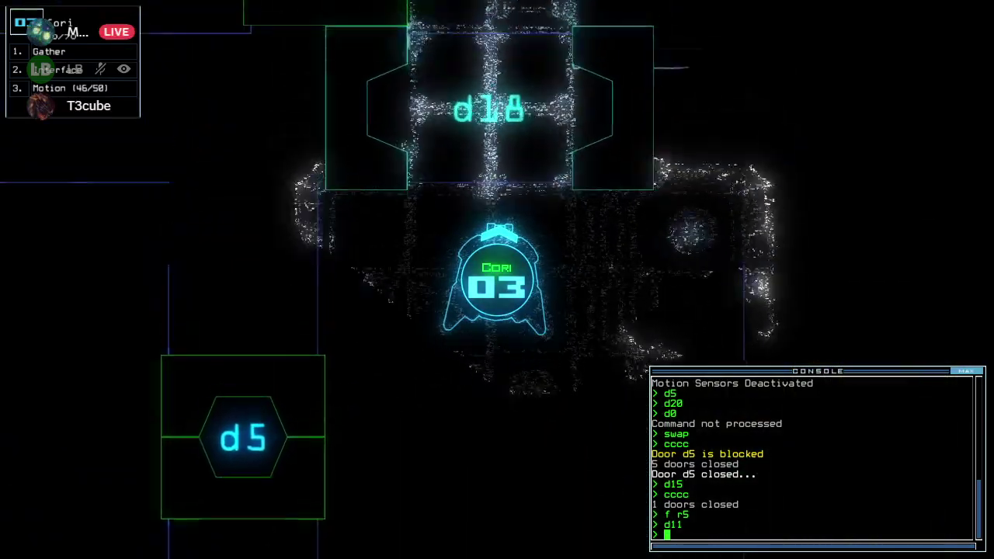
{"action": "key", "text": "Return"}
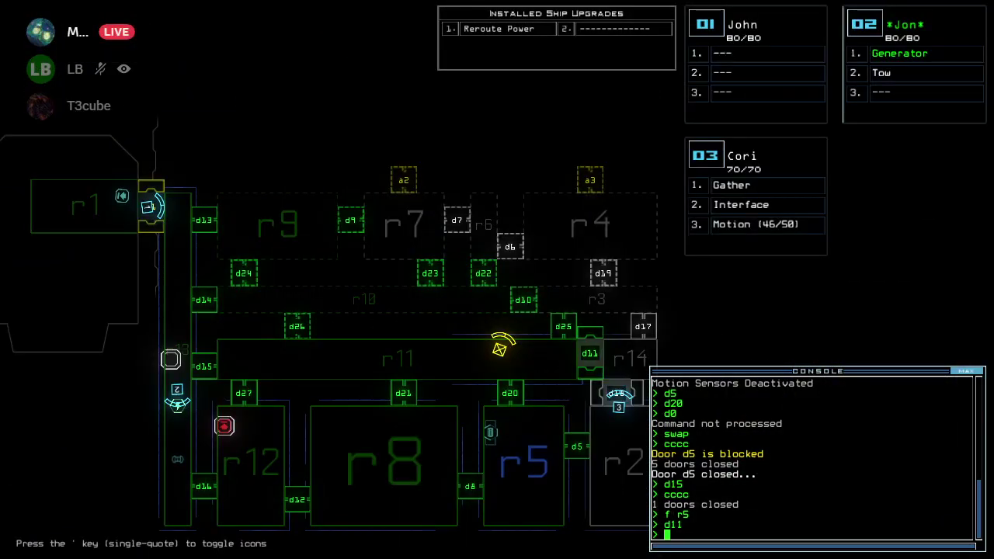
{"action": "key", "text": "Return"}
- Take drone 03 through d11 and d25, sealing doors behind it, and open door d10
{"action": "key", "text": "Up"}
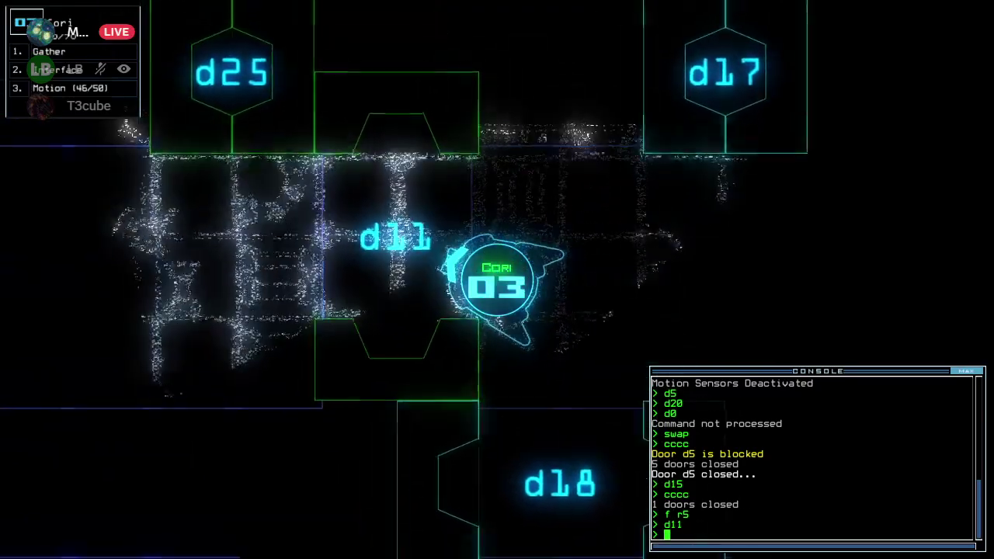
{"action": "type", "text": "cccc"}
{"action": "key", "text": "Return"}
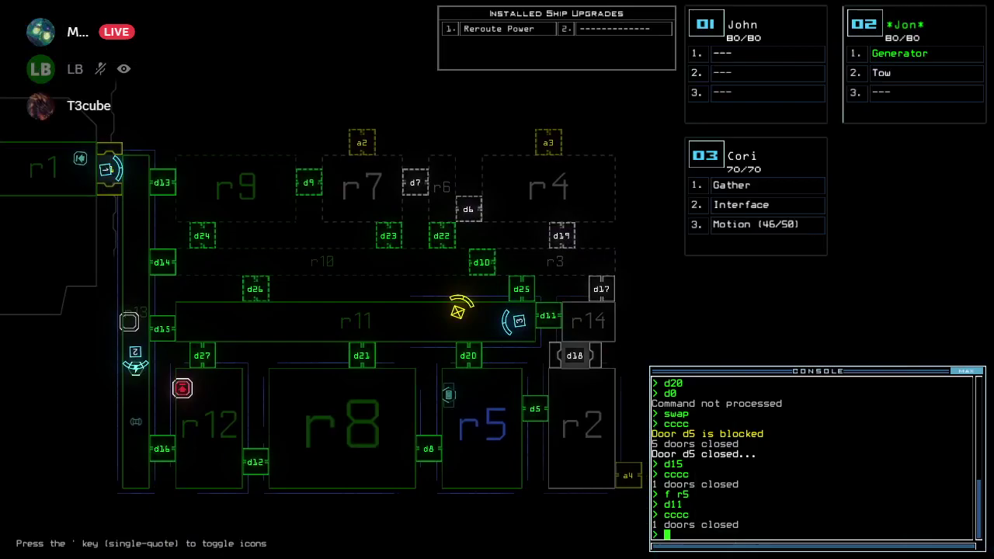
{"action": "key", "text": "Return"}
{"action": "type", "text": "d25"}
{"action": "key", "text": "Return"}
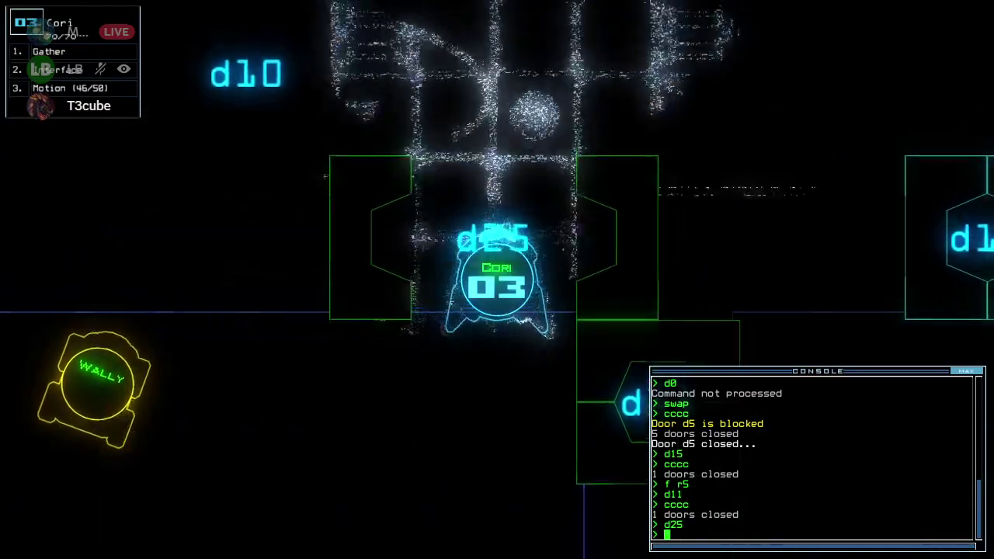
{"action": "key", "text": "Up"}
{"action": "key", "text": "Right"}
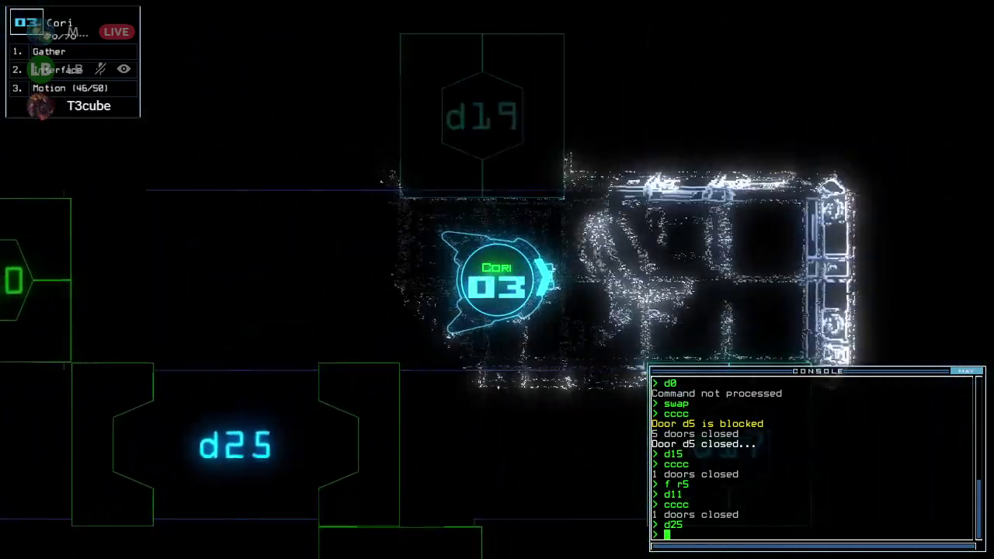
{"action": "key", "text": "Left"}
{"action": "type", "text": "cccc"}
{"action": "key", "text": "Return"}
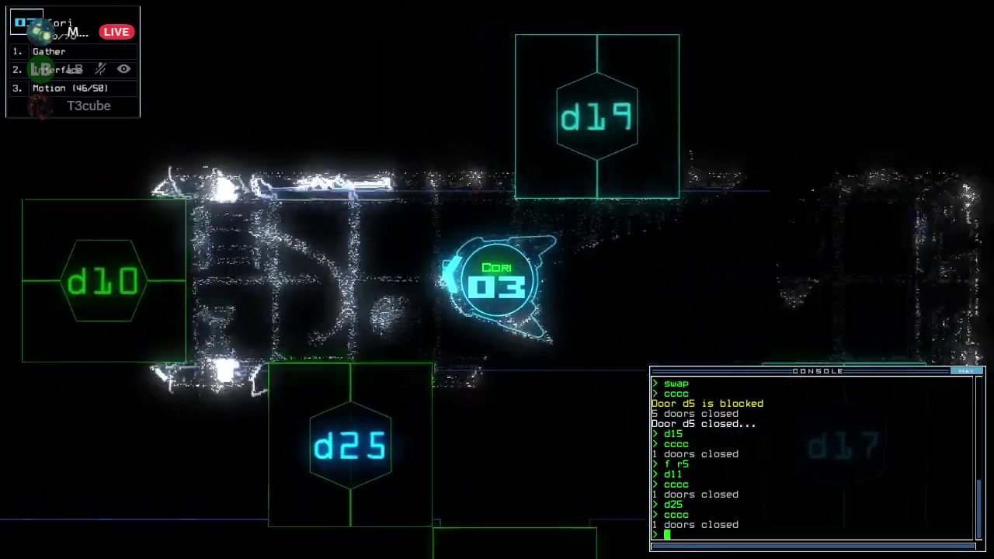
{"action": "type", "text": "d10"}
{"action": "key", "text": "Return"}
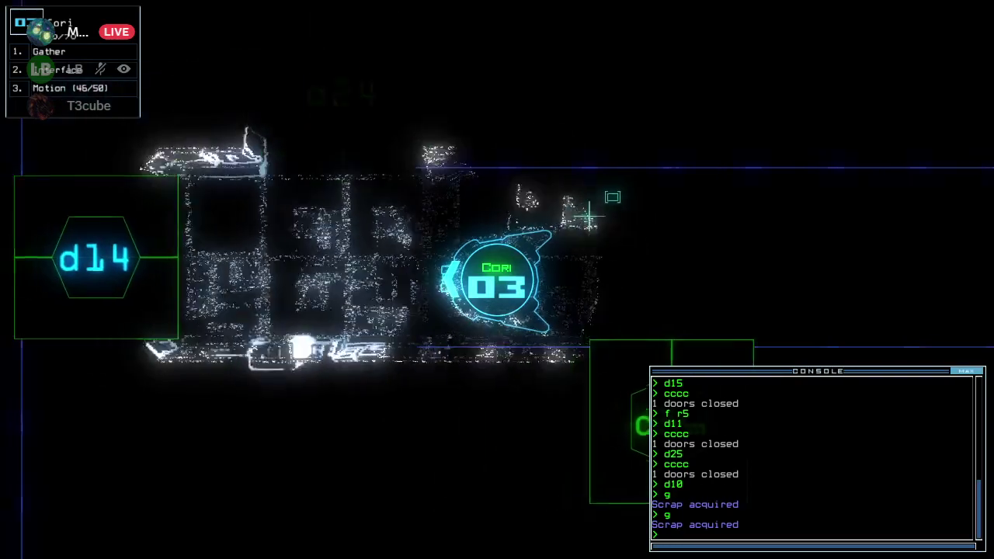
- Run a motion scan of nearby rooms and open door d26
{"action": "key", "text": "space"}
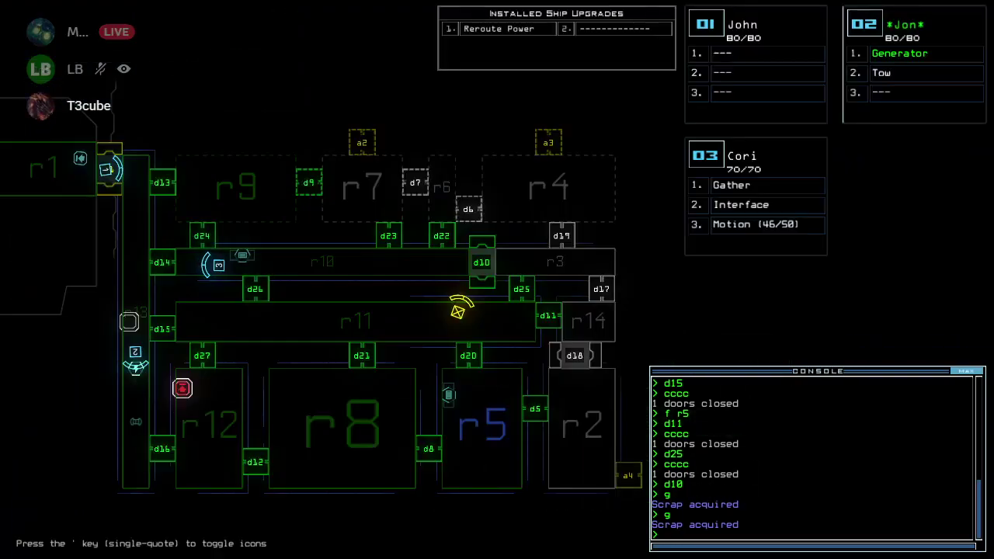
{"action": "key", "text": "space"}
{"action": "key", "text": "space"}
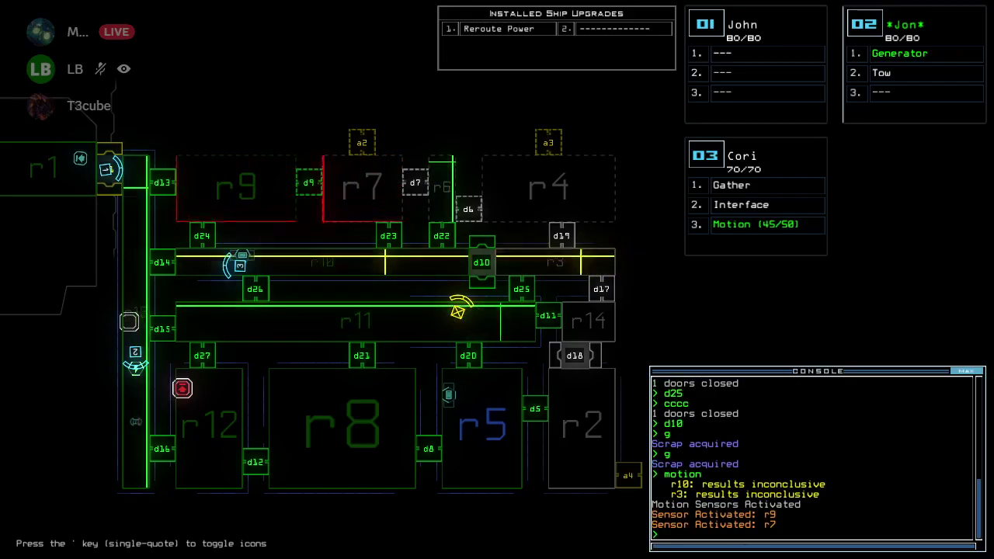
{"action": "key", "text": "space"}
{"action": "key", "text": "space"}
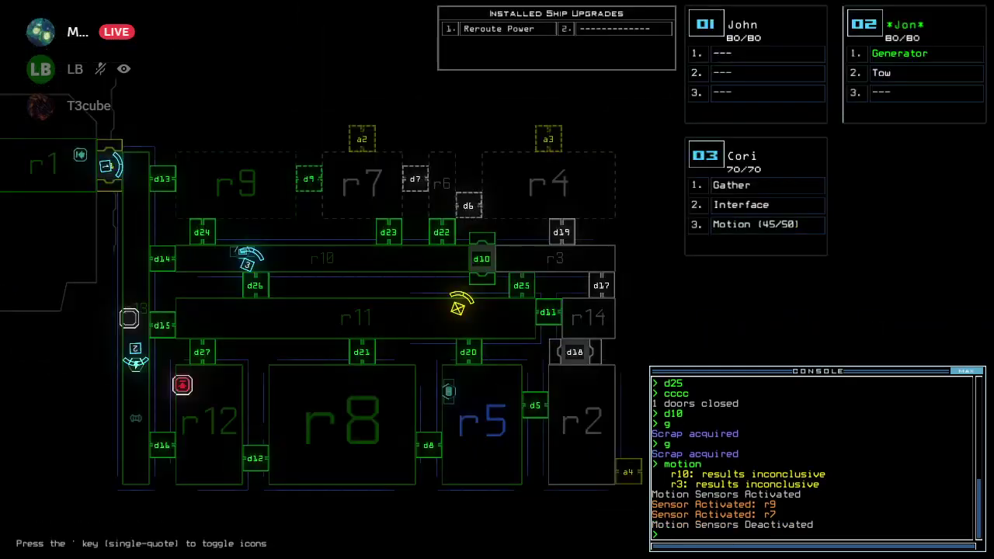
{"action": "type", "text": "d26"}
{"action": "key", "text": "Return"}
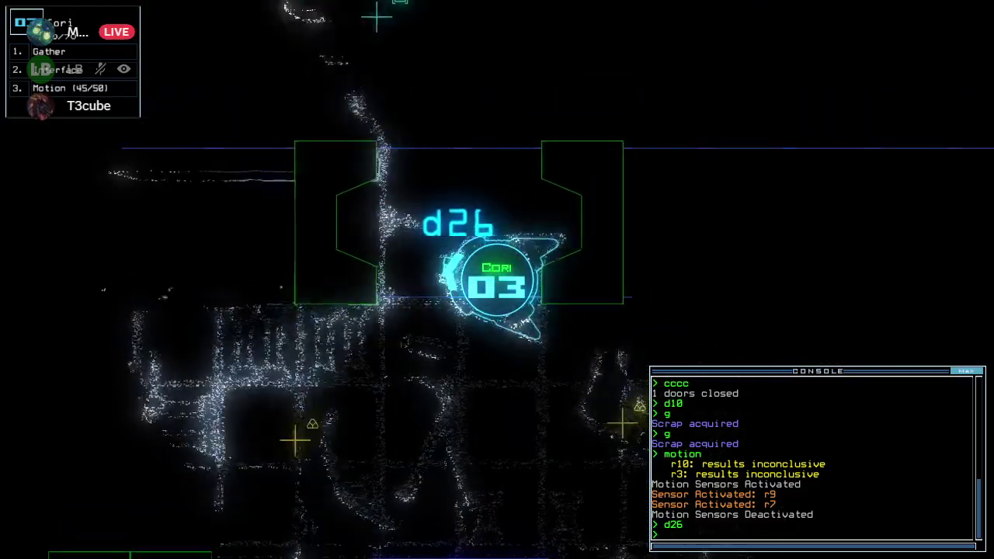
{"action": "type", "text": "rv"}
- Survey the ship through the interface, disable it, and collect five pieces of scrap with drone 03
{"action": "key", "text": "Return"}
{"action": "type", "text": "df"}
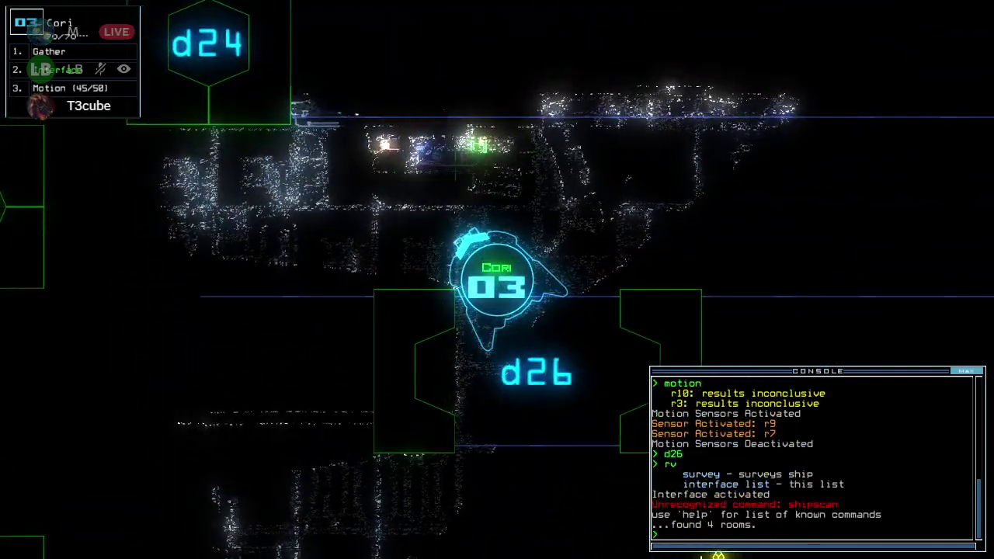
{"action": "key", "text": "Return"}
{"action": "key", "text": "Up"}
{"action": "type", "text": "g"}
{"action": "key", "text": "Return"}
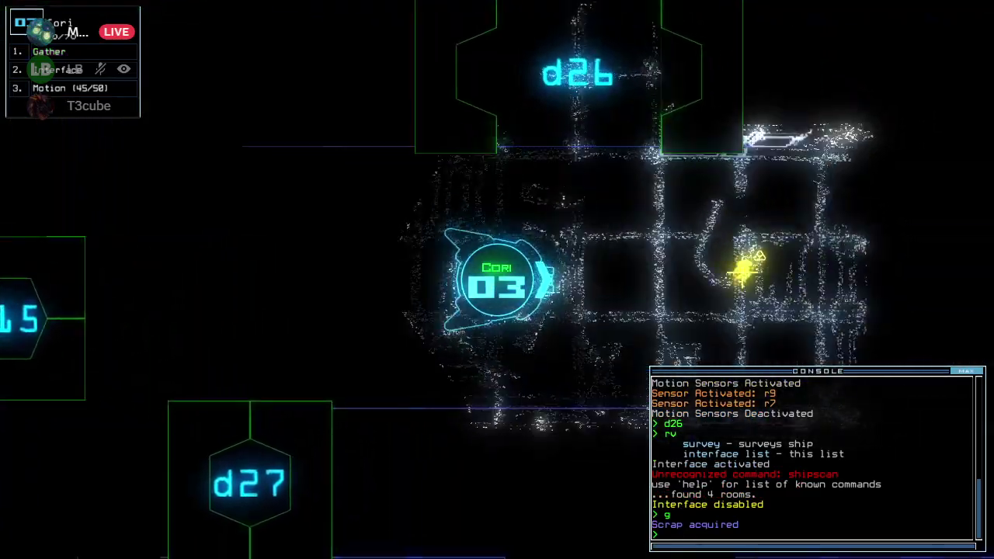
{"action": "type", "text": "g"}
{"action": "key", "text": "Return"}
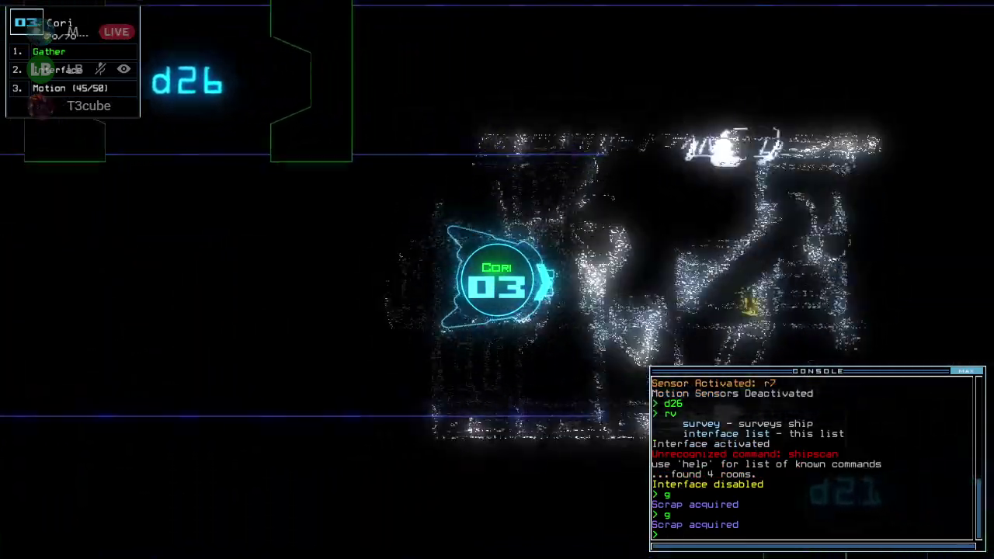
{"action": "type", "text": "g"}
{"action": "key", "text": "Return"}
{"action": "type", "text": "g"}
{"action": "key", "text": "Return"}
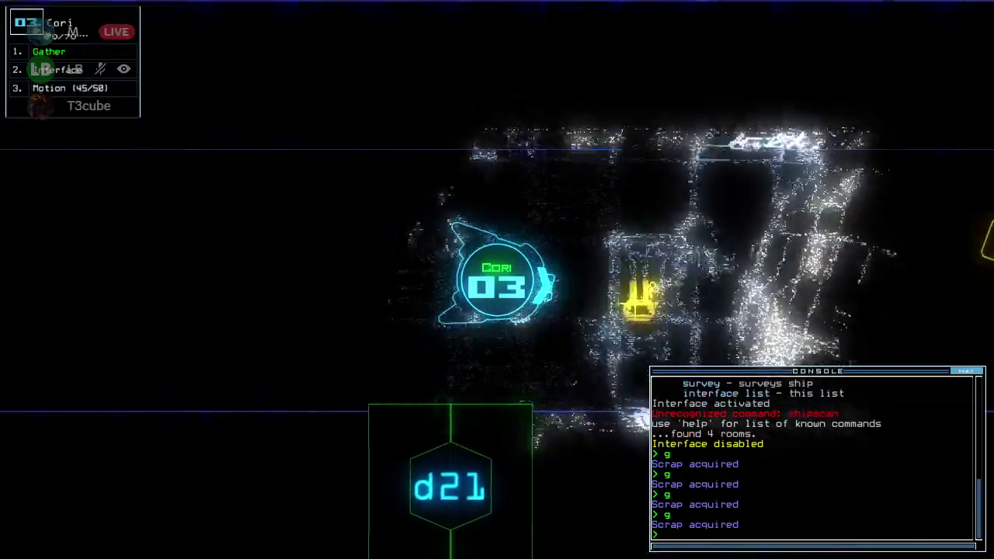
{"action": "type", "text": "g"}
{"action": "key", "text": "Return"}
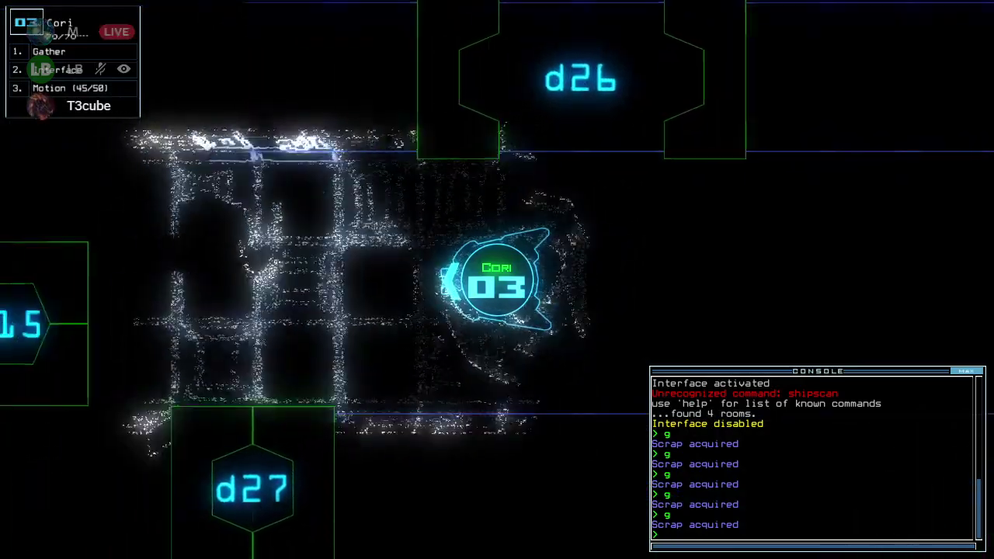
{"action": "type", "text": "d15"}
- Open door d15 and move the tow module to drone 03
{"action": "key", "text": "Return"}
{"action": "type", "text": "s"}
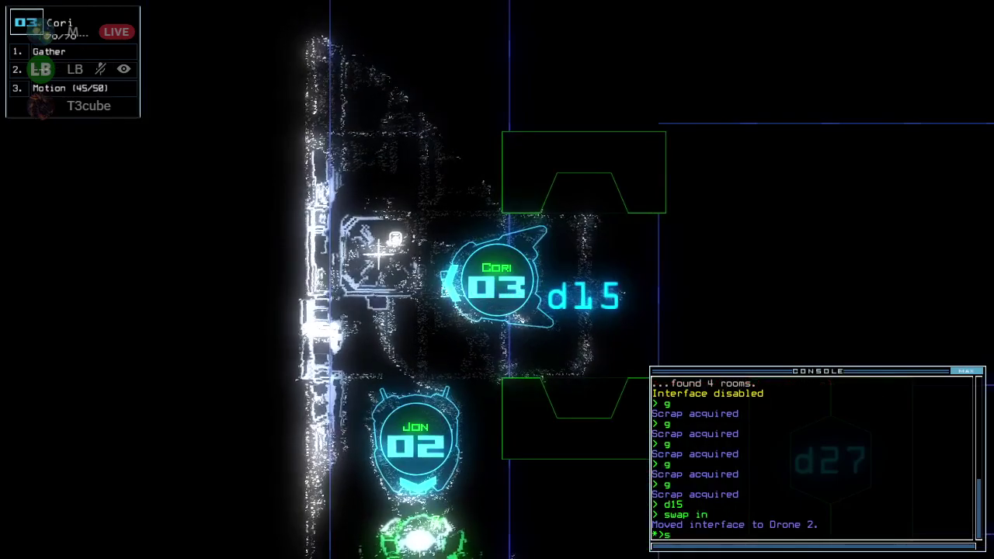
{"action": "type", "text": "wap to"}
{"action": "key", "text": "Return"}
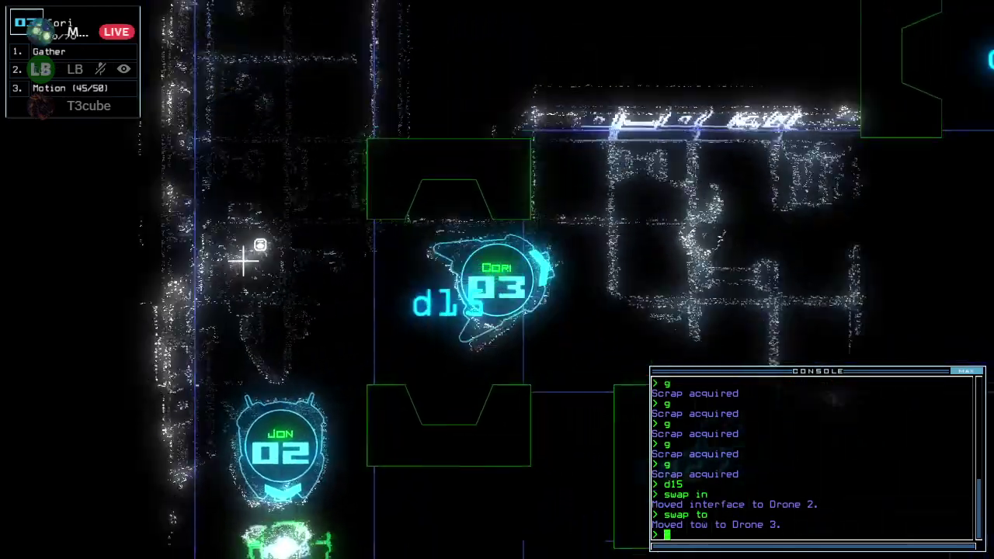
{"action": "key", "text": "Tab"}
{"action": "key", "text": "Tab"}
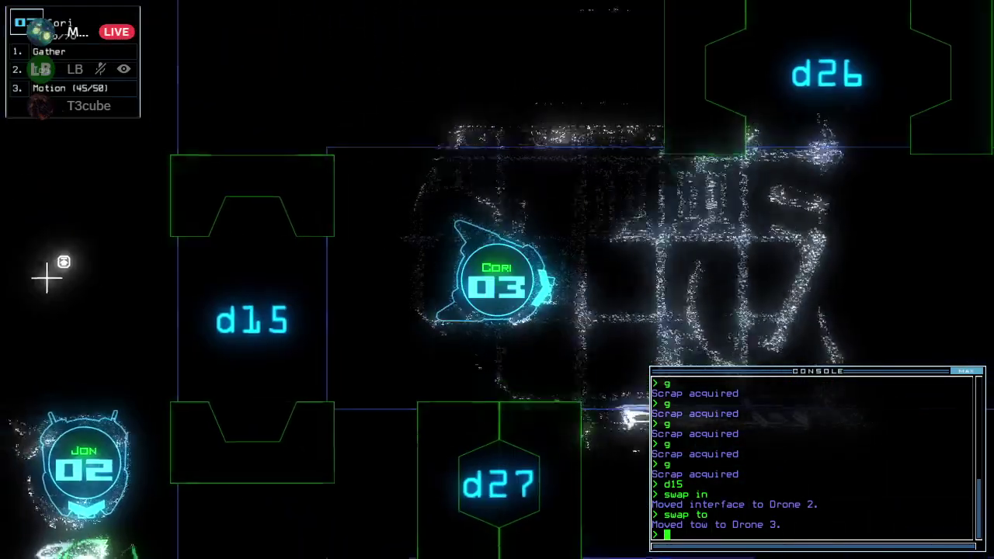
- Drive drone 03 up the corridor past door d26
{"action": "key", "text": "Up"}
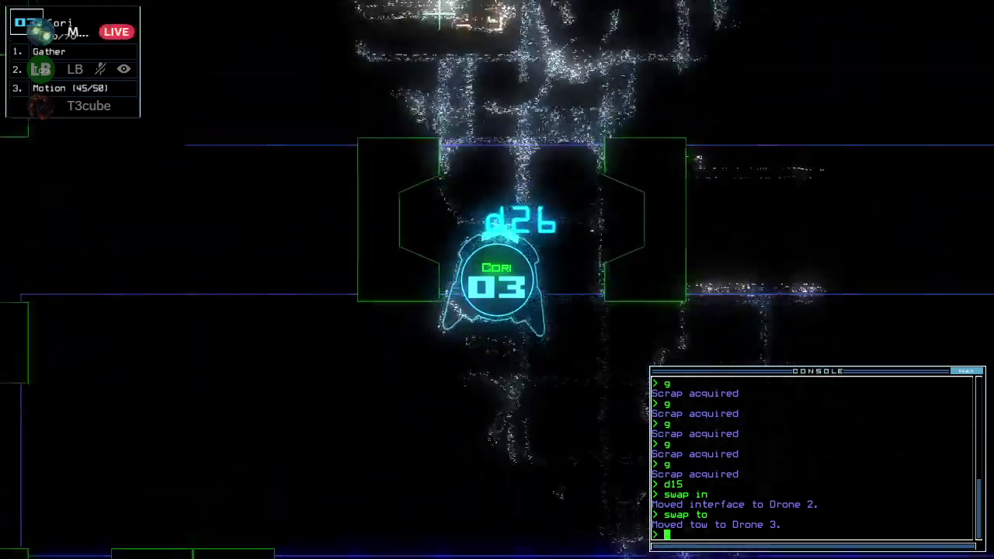
{"action": "key", "text": "Up"}
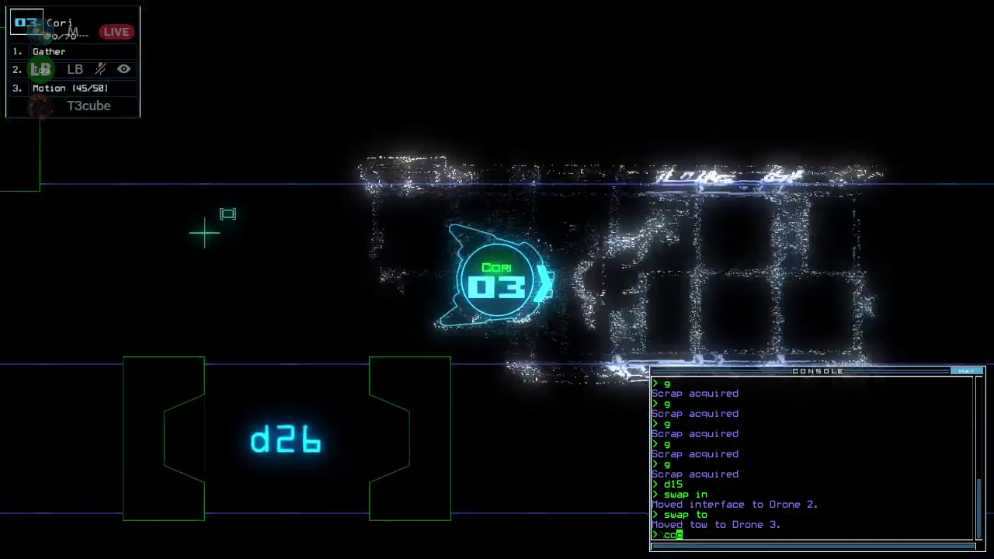
{"action": "key", "text": "Up"}
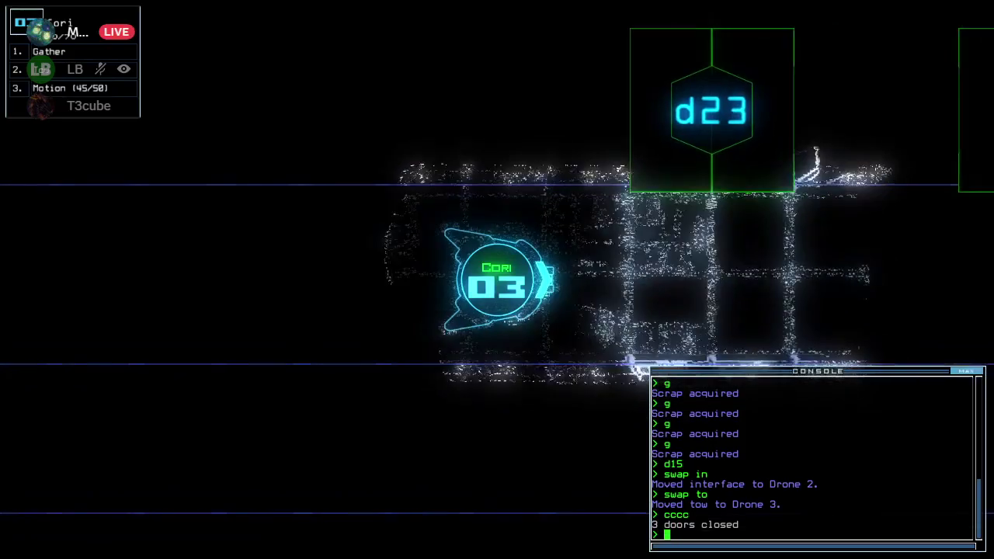
{"action": "key", "text": "space"}
{"action": "type", "text": "d"}
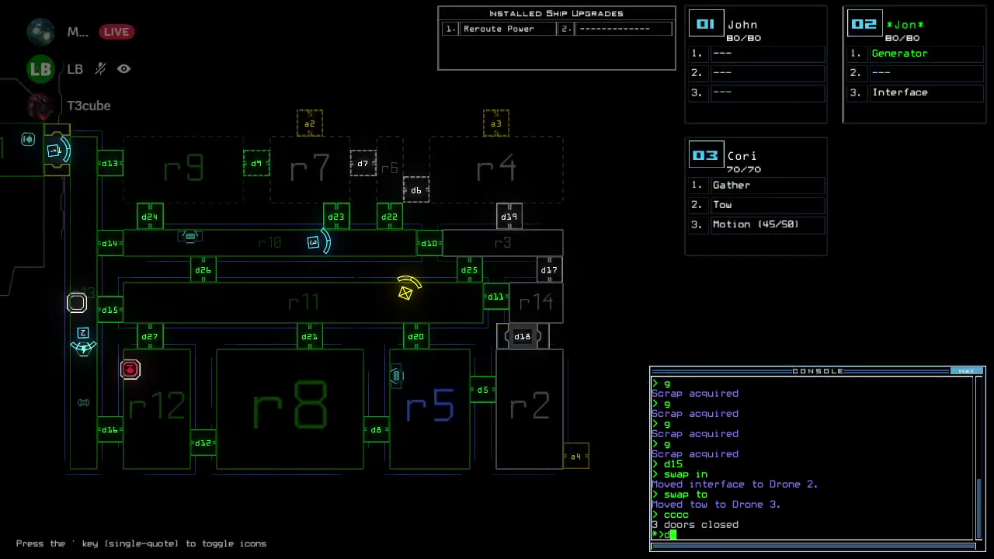
{"action": "type", "text": "20"}
{"action": "type", "text": "d10"}
{"action": "key", "text": "Return"}
- Open doors d20, d10 and d25, then trade the tow module for a trap
{"action": "key", "text": "space"}
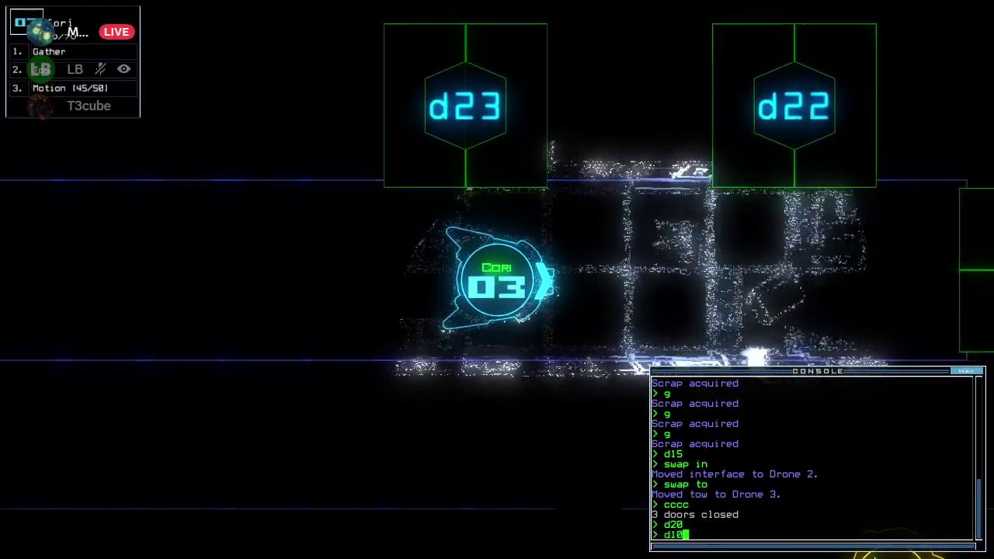
{"action": "key", "text": "Return"}
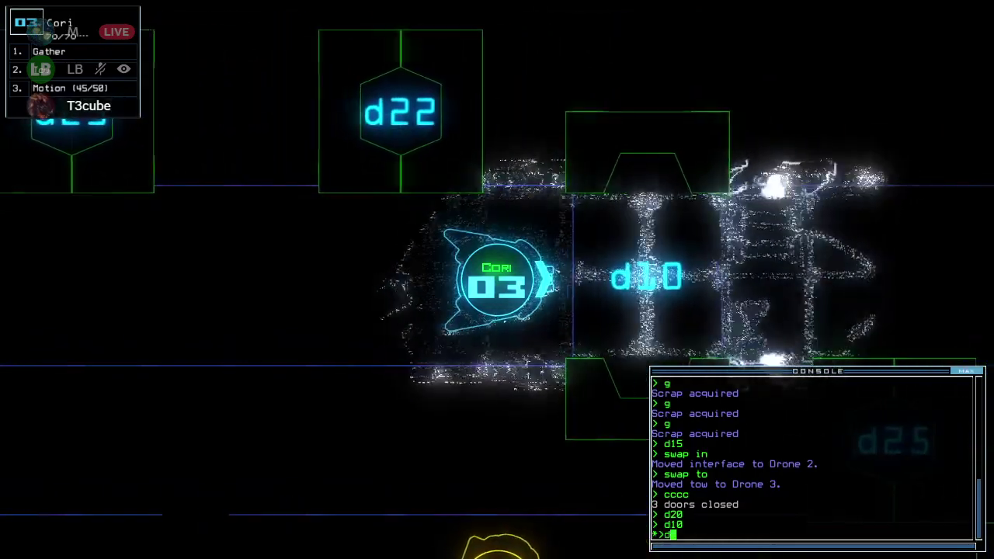
{"action": "type", "text": "25"}
{"action": "key", "text": "Return"}
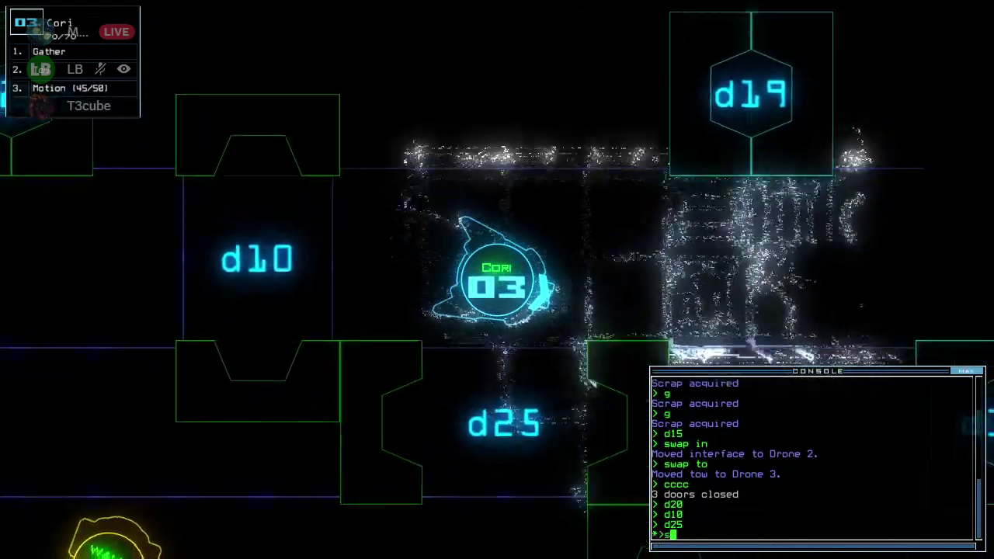
{"action": "type", "text": "swap to tra"}
{"action": "key", "text": "Return"}
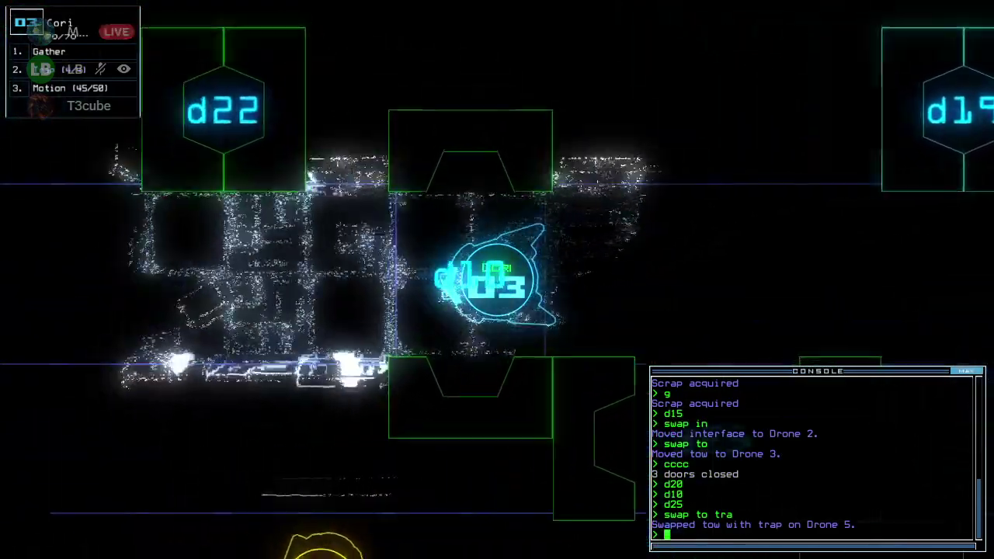
{"action": "type", "text": "cccc"}
- Seal nearby doors, drop a trap in r10, and drive Cori through door d22
{"action": "key", "text": "Return"}
{"action": "type", "text": "trap"}
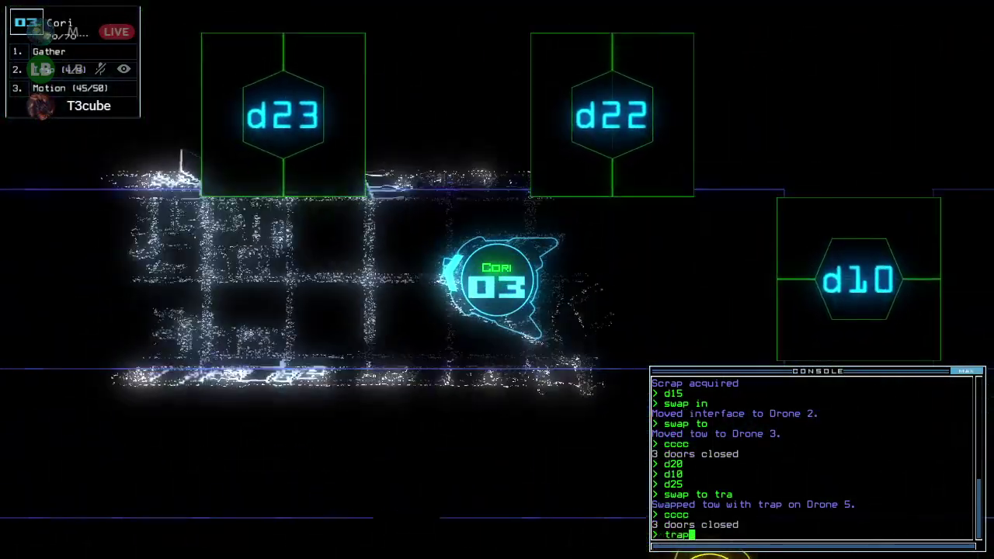
{"action": "key", "text": "Return"}
{"action": "type", "text": "motion"}
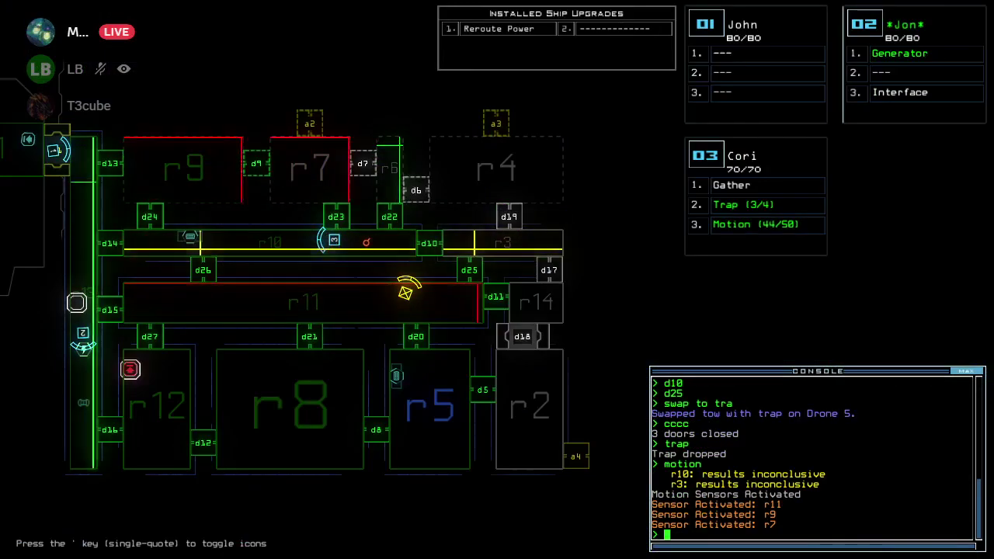
{"action": "type", "text": "3"}
{"action": "type", "text": "d22"}
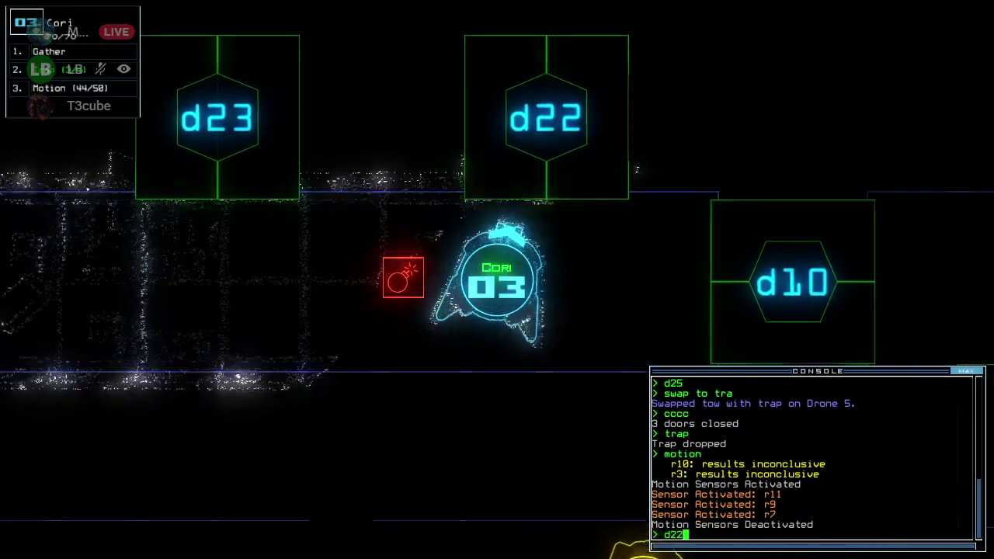
{"action": "key", "text": "Return"}
{"action": "key", "text": "Up"}
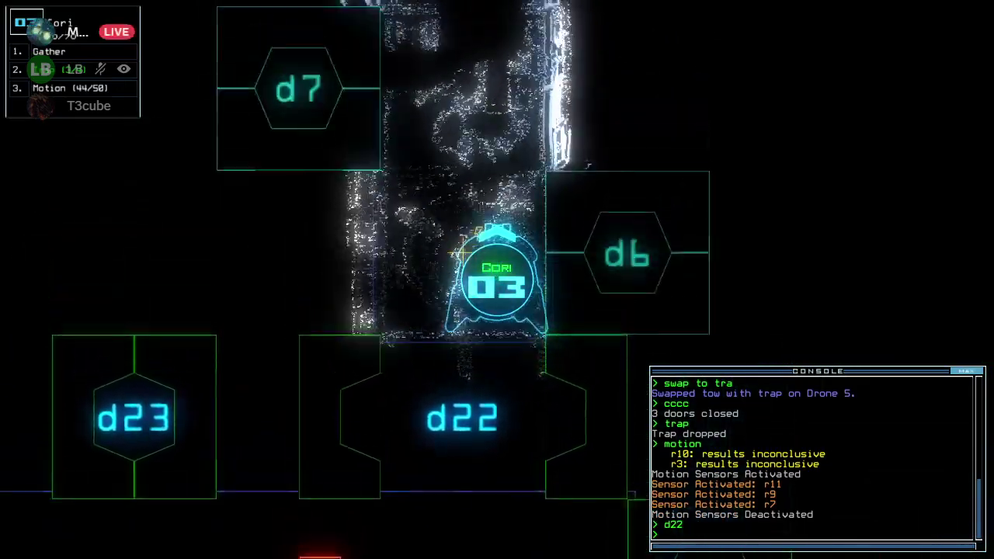
{"action": "key", "text": "Up"}
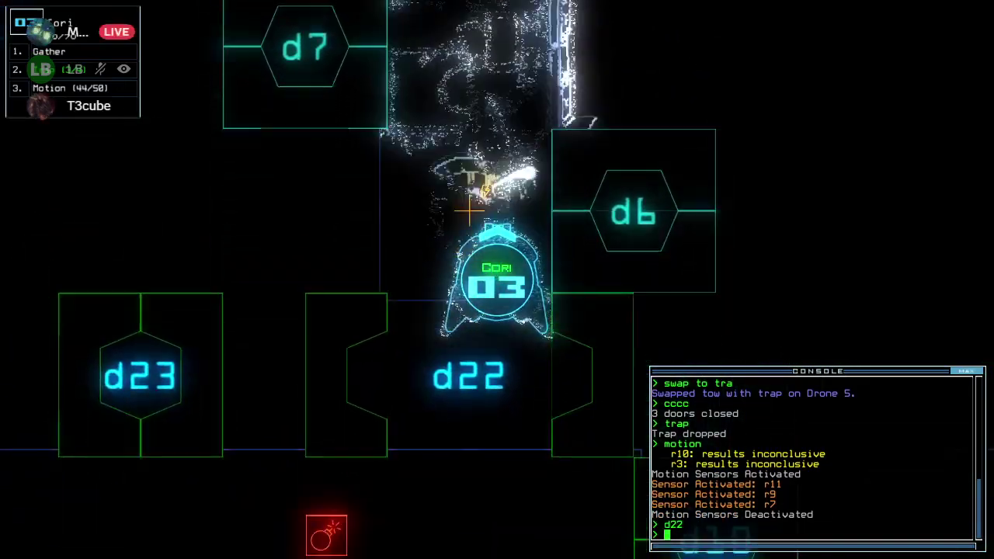
- Close the four open doors with cccc and detonate the traps with kk
{"action": "key", "text": "Down"}
{"action": "type", "text": "cccc"}
{"action": "key", "text": "Return"}
{"action": "key", "text": "Right"}
{"action": "type", "text": "d"}
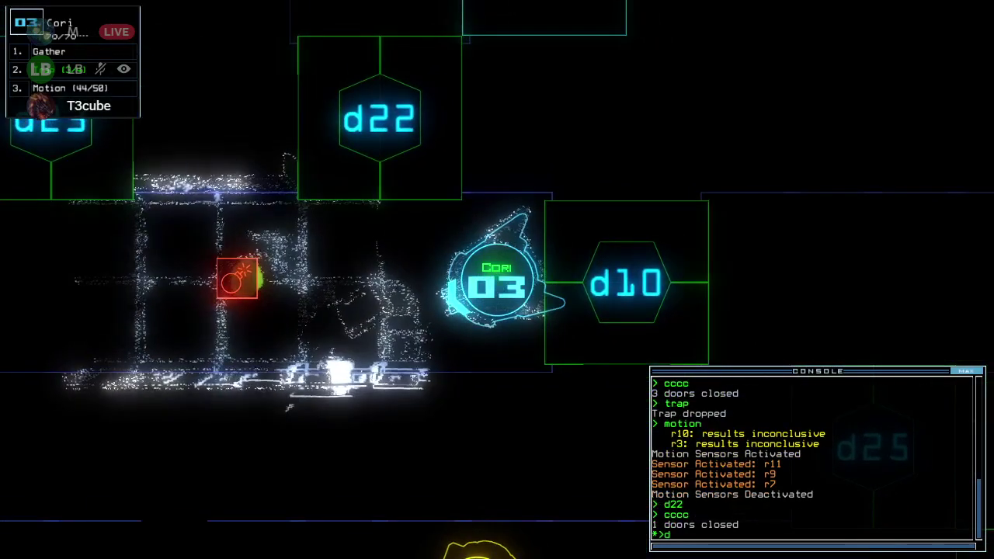
{"action": "key", "text": "space"}
{"action": "type", "text": "d23 d24"}
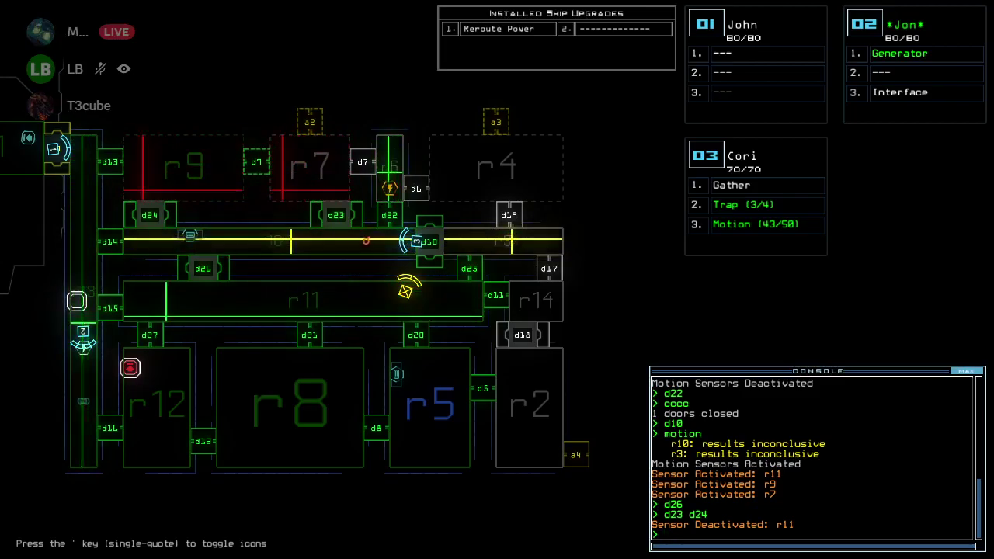
{"action": "type", "text": "3"}
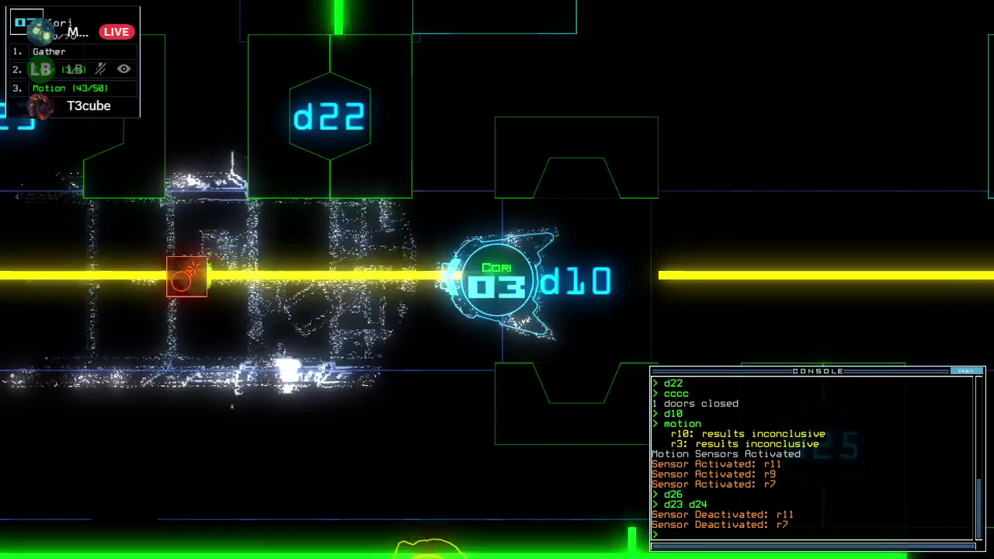
{"action": "type", "text": "cccc"}
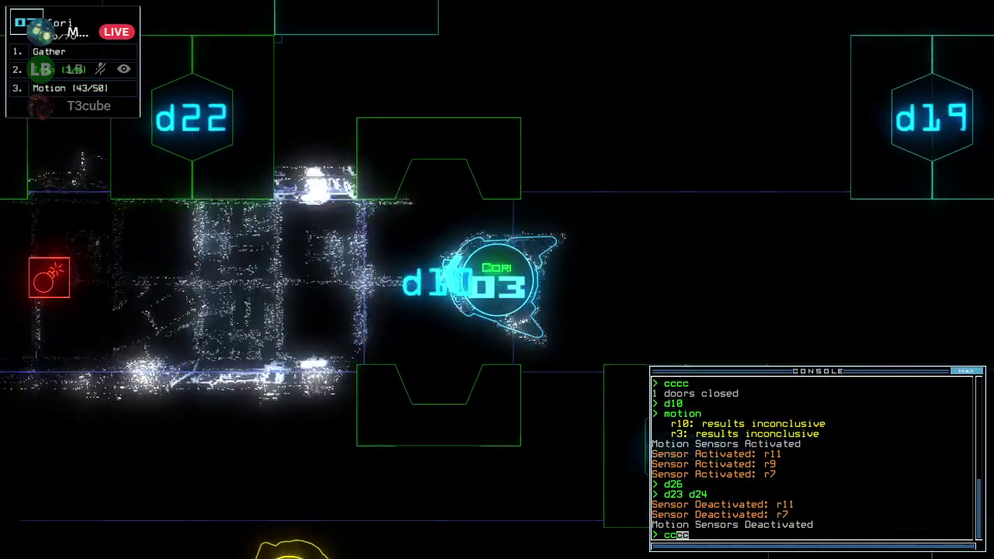
{"action": "key", "text": "Return"}
{"action": "key", "text": "space"}
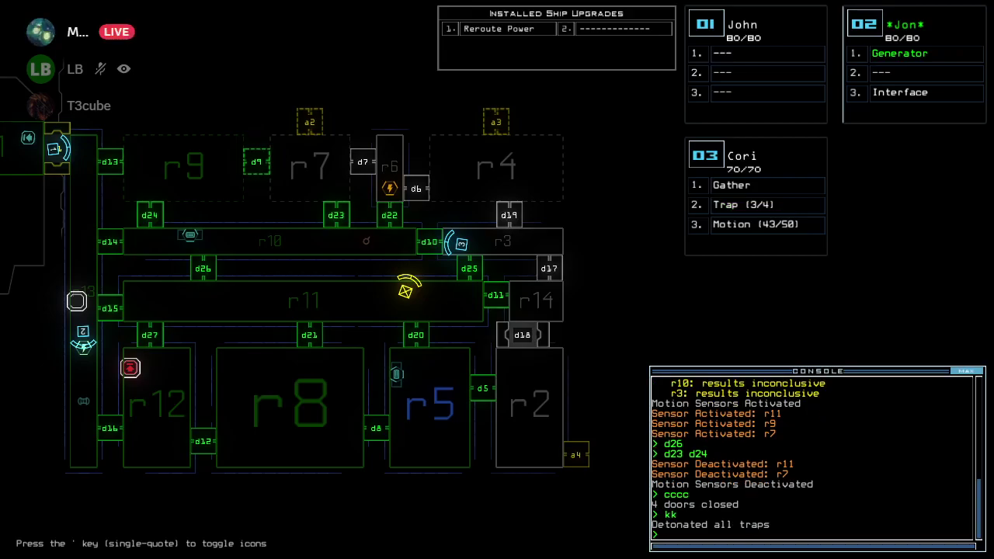
{"action": "type", "text": "d10"}
- Take Cori through d10, seal the door behind it, and gather r10's scrap three times
{"action": "key", "text": "Return"}
{"action": "key", "text": "space"}
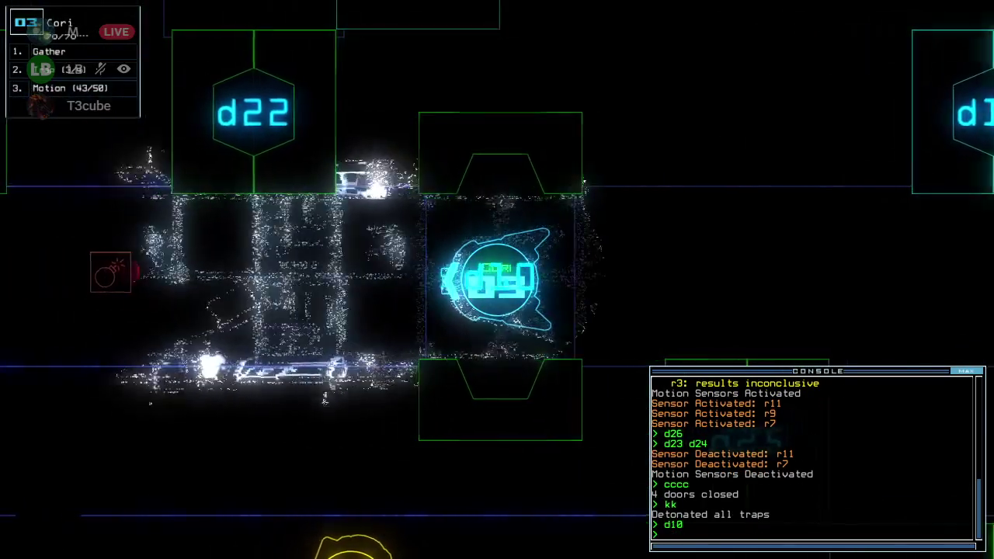
{"action": "type", "text": "cccc"}
{"action": "key", "text": "Return"}
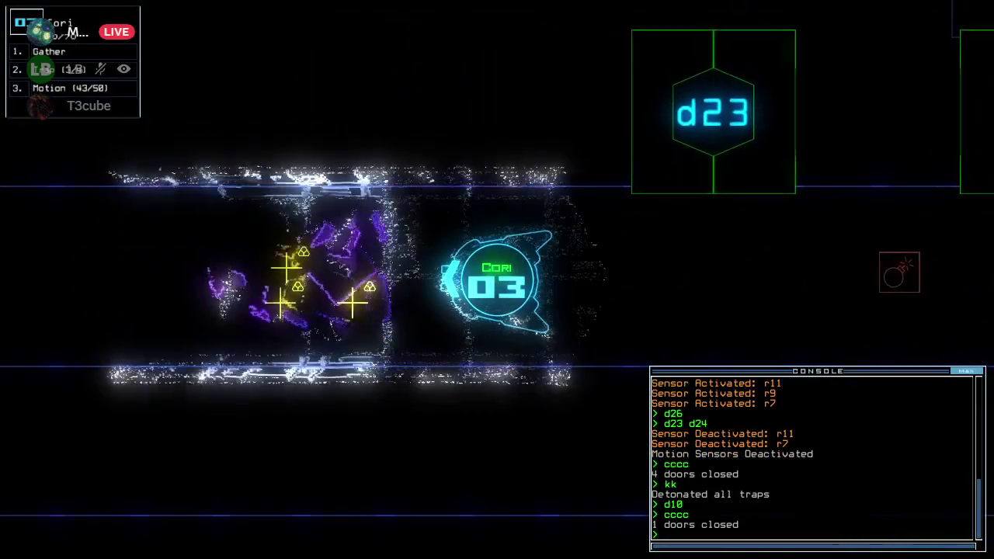
{"action": "type", "text": "g"}
{"action": "key", "text": "Return"}
{"action": "type", "text": "g"}
{"action": "key", "text": "Return"}
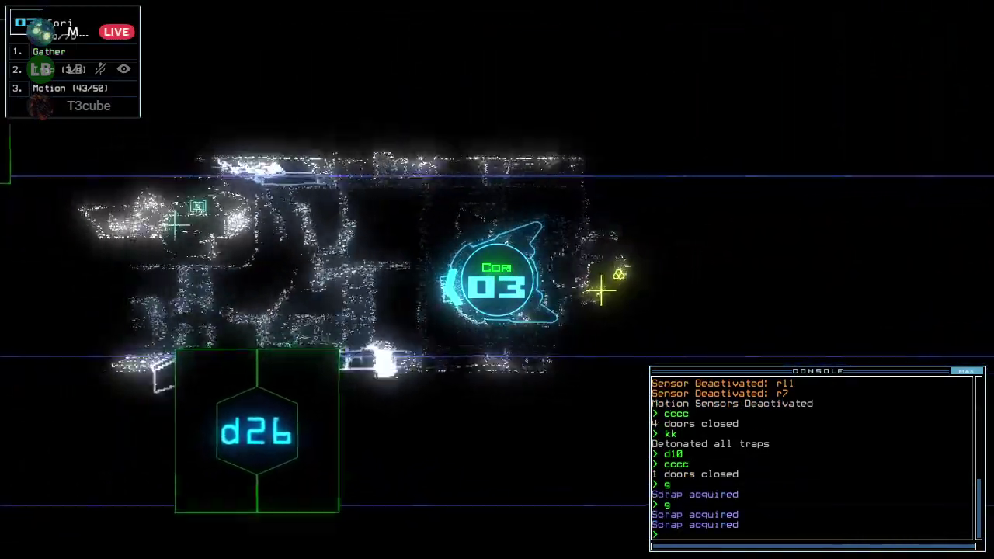
{"action": "type", "text": "g"}
{"action": "key", "text": "Return"}
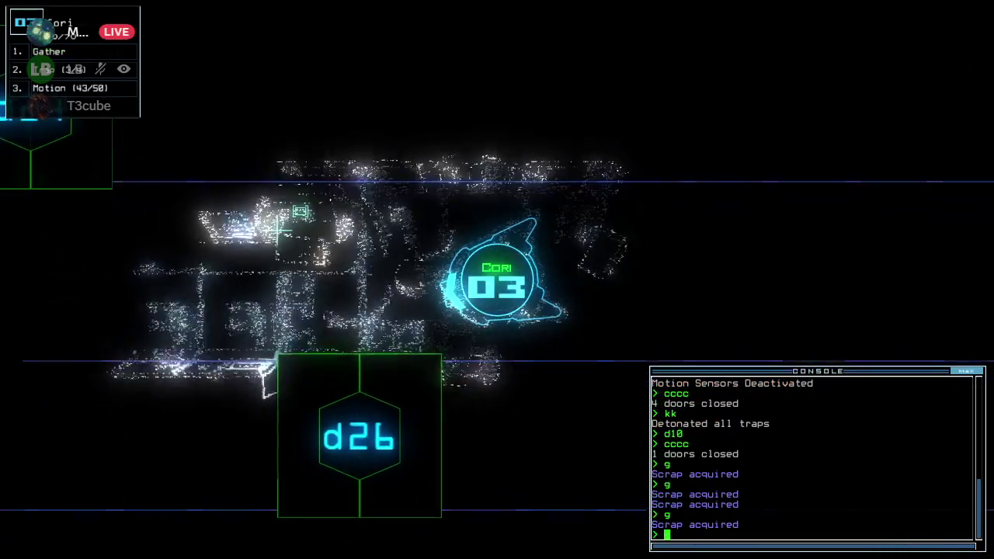
- Drive Cori back through doors d10 and d25 into the room with Wally
{"action": "key", "text": "grave"}
{"action": "key", "text": "grave"}
{"action": "key", "text": "a"}
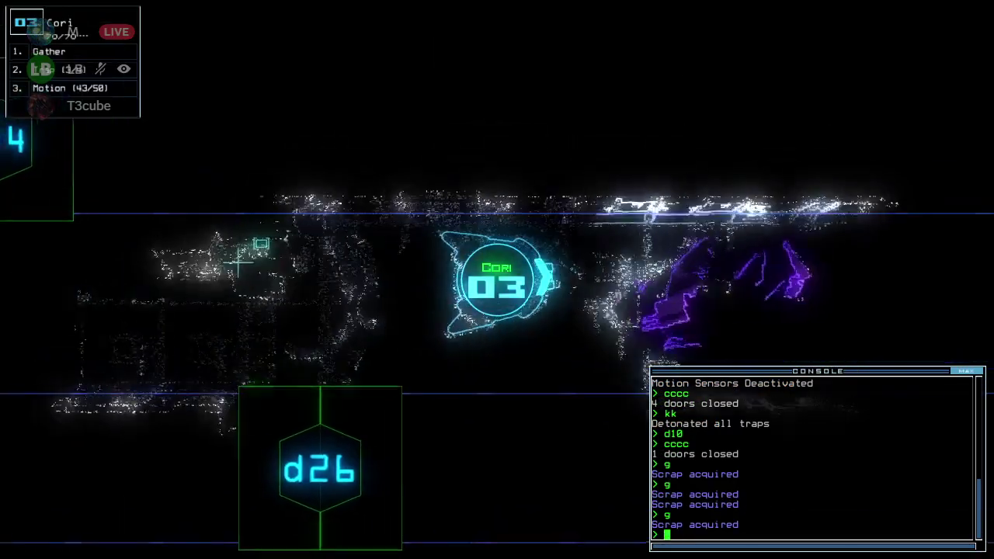
{"action": "key", "text": "d"}
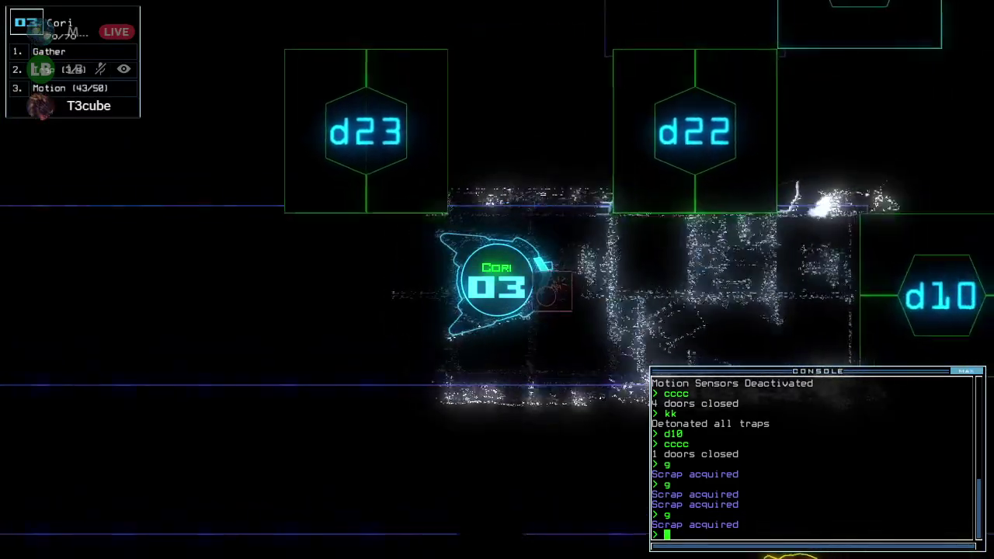
{"action": "type", "text": "d10"}
{"action": "key", "text": "Return"}
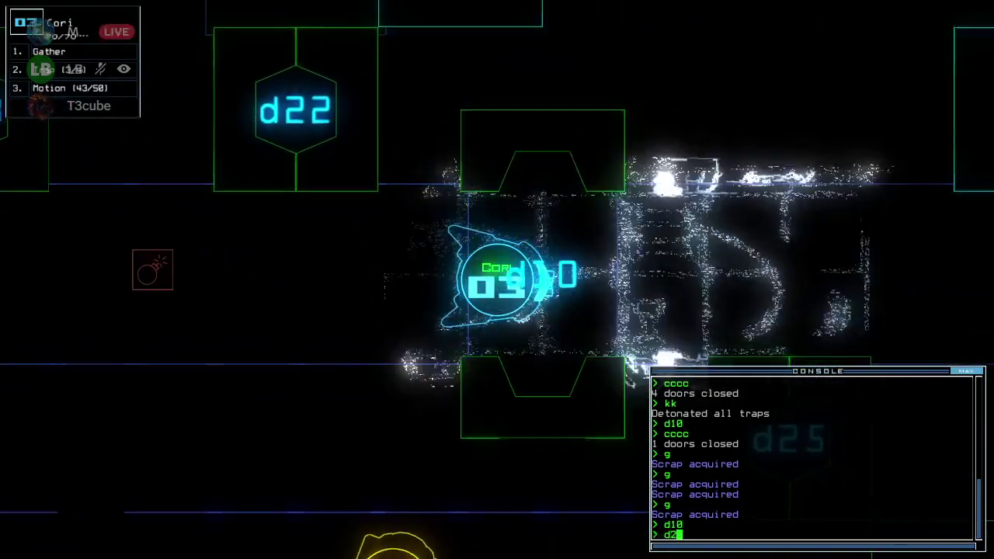
{"action": "type", "text": "d25"}
{"action": "key", "text": "Return"}
{"action": "type", "text": "s"}
{"action": "key", "text": "BackSpace"}
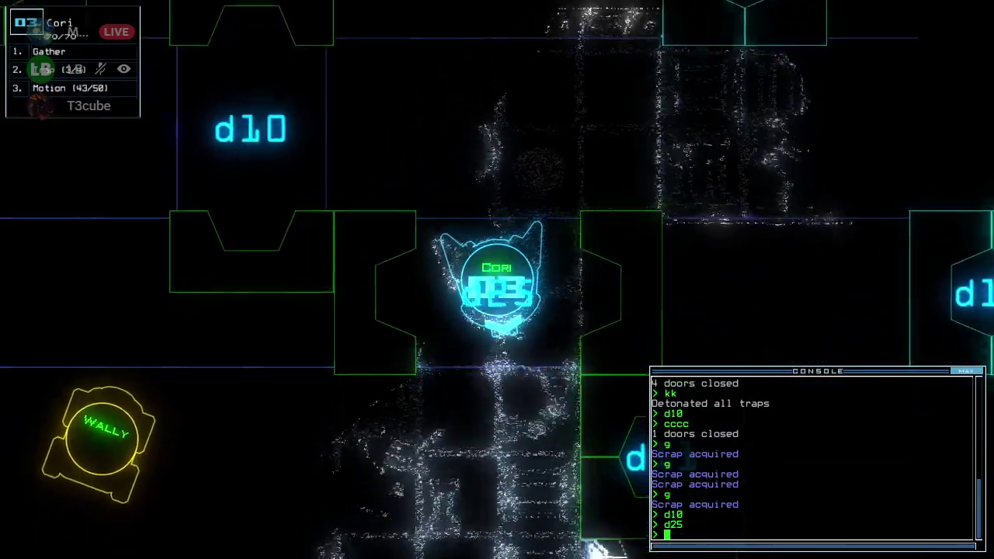
{"action": "type", "text": "cccc"}
- Seal doors behind Cori, start towing Wally, and head back through d25 and d10
{"action": "key", "text": "Return"}
{"action": "type", "text": "swa"}
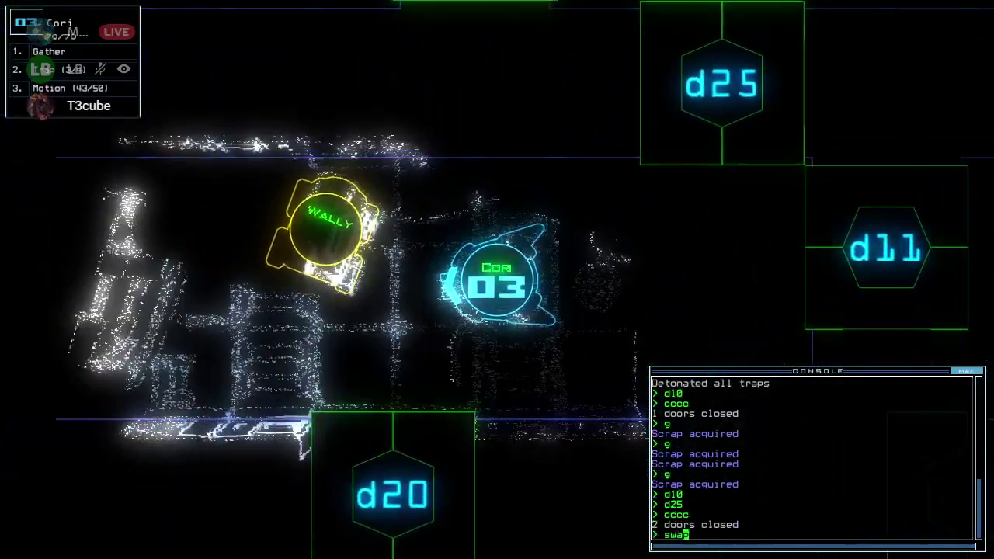
{"action": "type", "text": "t"}
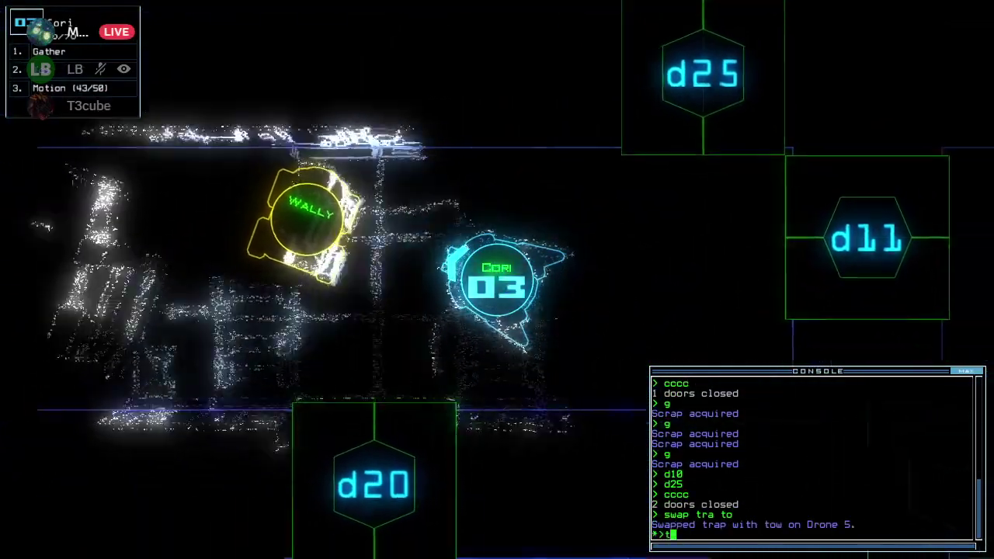
{"action": "type", "text": "ow"}
{"action": "key", "text": "Return"}
{"action": "type", "text": "te"}
{"action": "key", "text": "Return"}
{"action": "type", "text": "d25"}
{"action": "key", "text": "Return"}
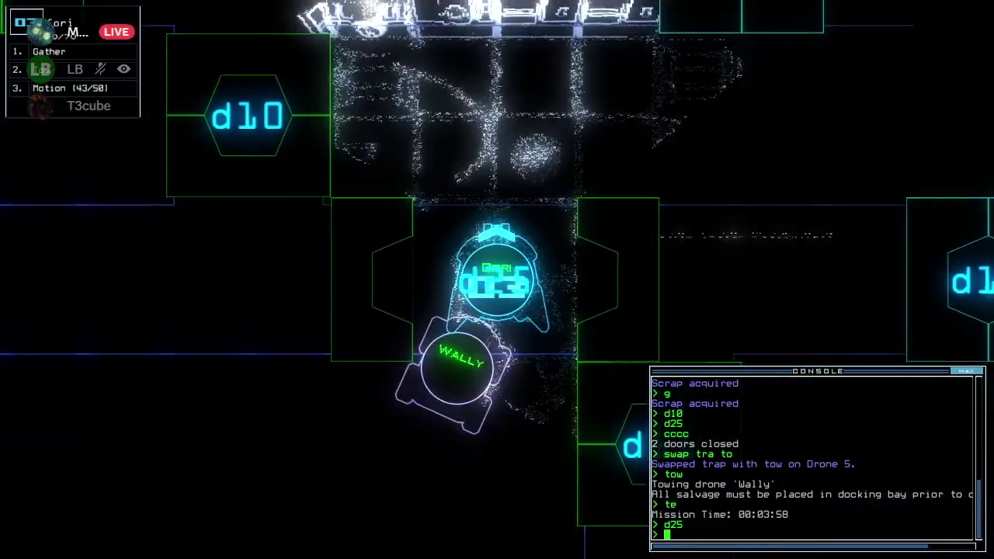
{"action": "type", "text": "d10"}
{"action": "key", "text": "Return"}
- Re-dock at airlock a2, tow Wally through d23, and release it in room r1
{"action": "key", "text": "space"}
{"action": "type", "text": "d"}
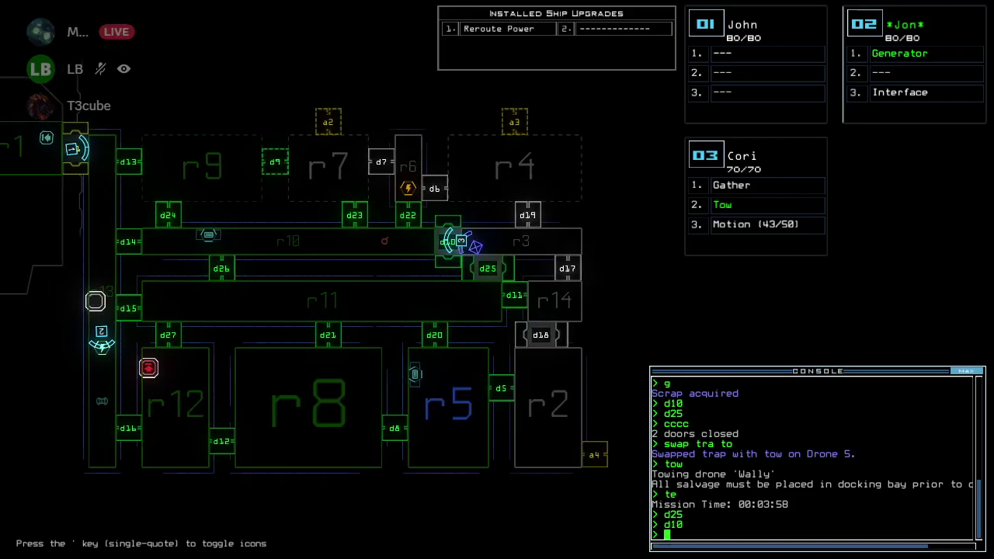
{"action": "key", "text": "space"}
{"action": "key", "text": "space"}
{"action": "type", "text": "dd a2"}
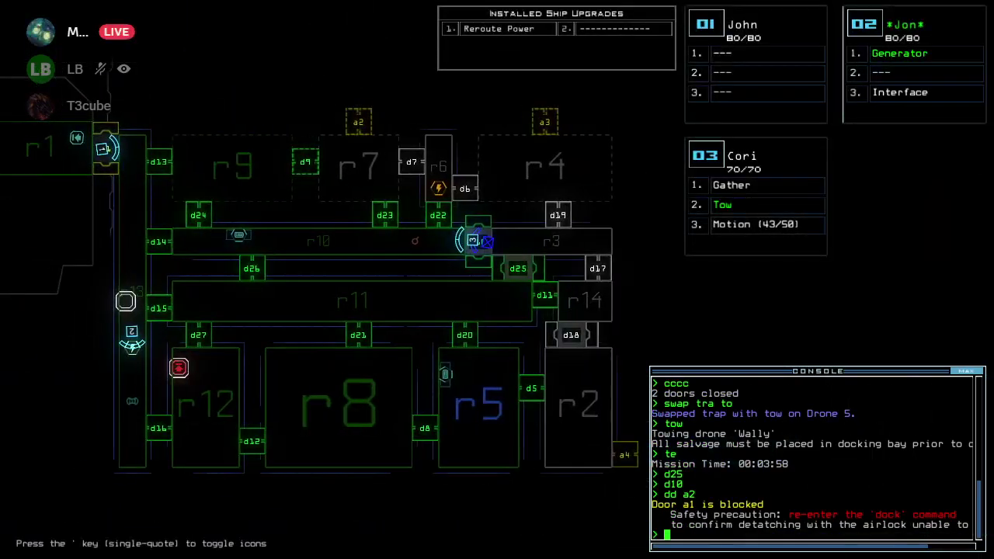
{"action": "key", "text": "1"}
{"action": "key", "text": "Up"}
{"action": "key", "text": "space"}
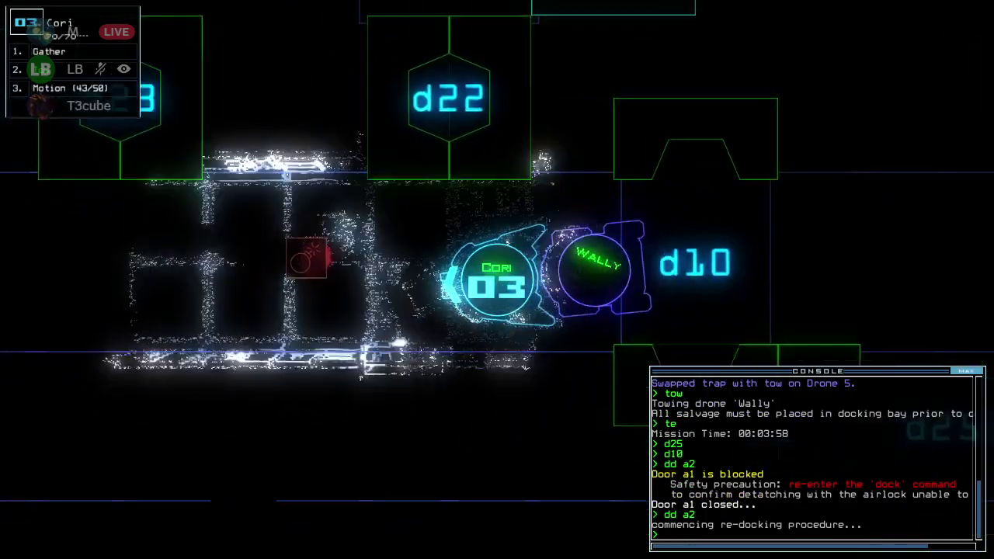
{"action": "type", "text": "cccc"}
{"action": "key", "text": "Return"}
{"action": "key", "text": "Return"}
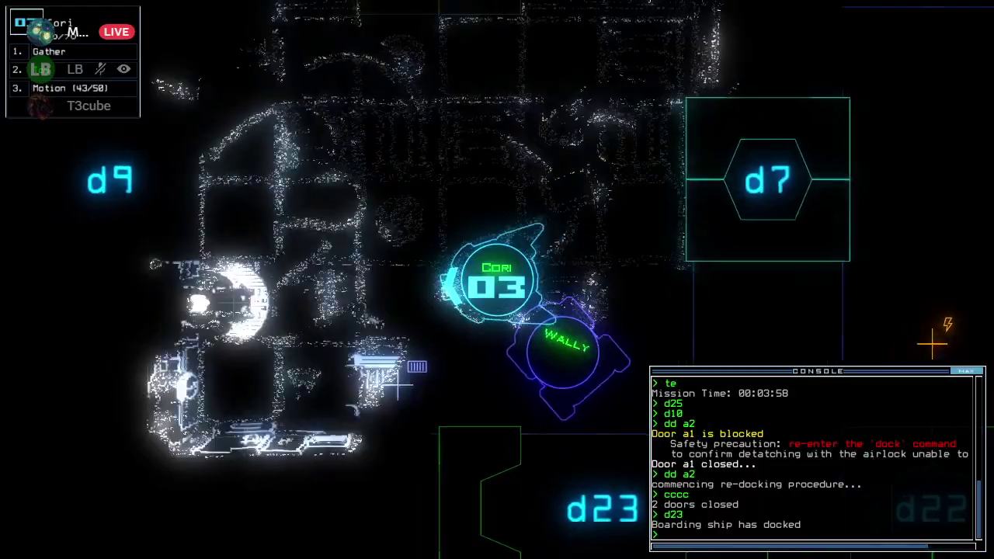
{"action": "type", "text": "arr"}
{"action": "key", "text": "Return"}
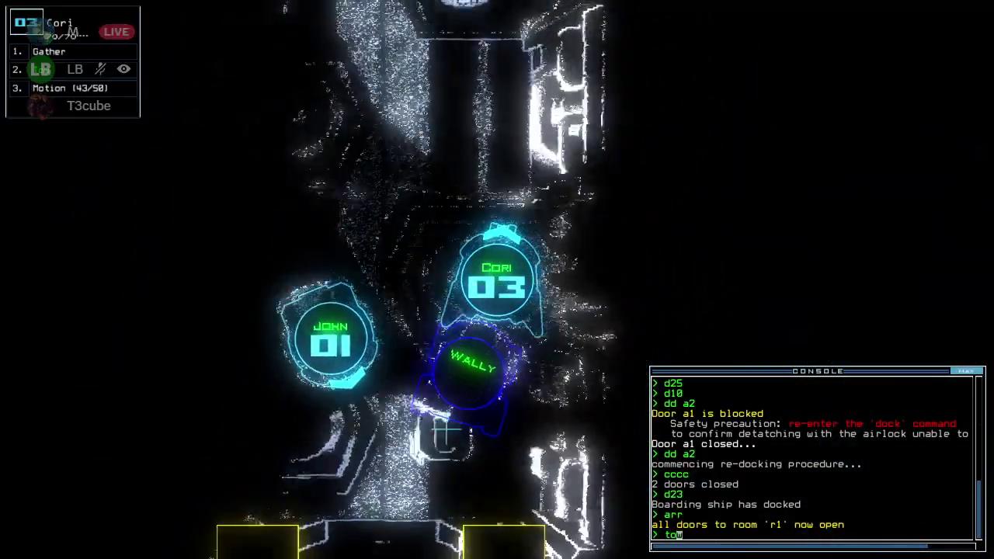
{"action": "type", "text": "w"}
{"action": "key", "text": "Return"}
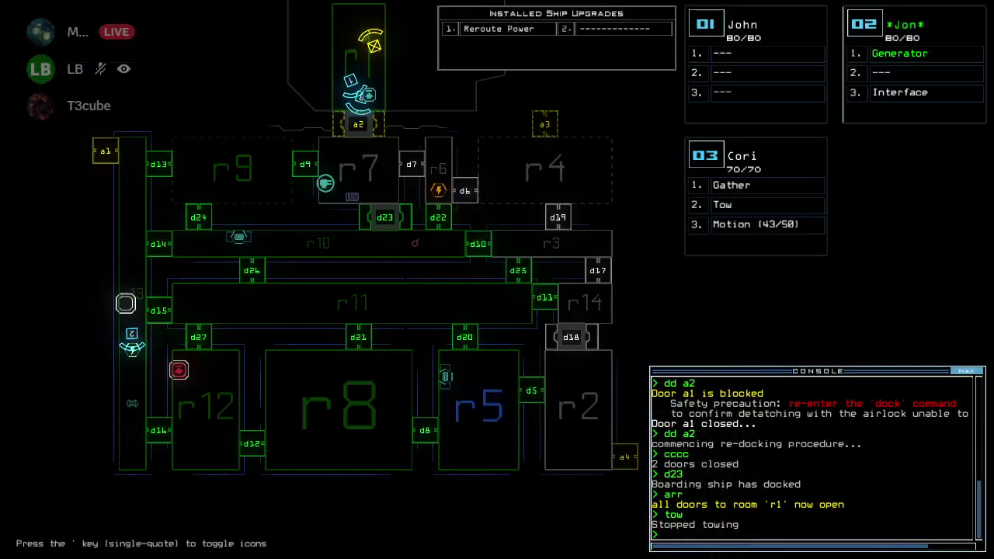
{"action": "type", "text": "3"}
{"action": "type", "text": "ra"}
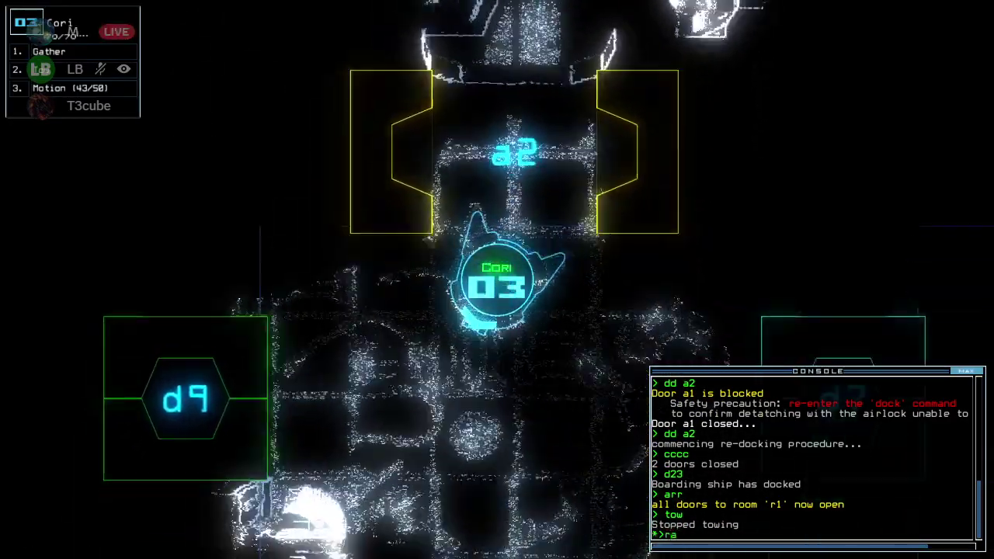
- Close room r1's doors, then open d9, d13 and d22 to bring Cori back
{"action": "key", "text": "Return"}
{"action": "type", "text": "d9"}
{"action": "key", "text": "Return"}
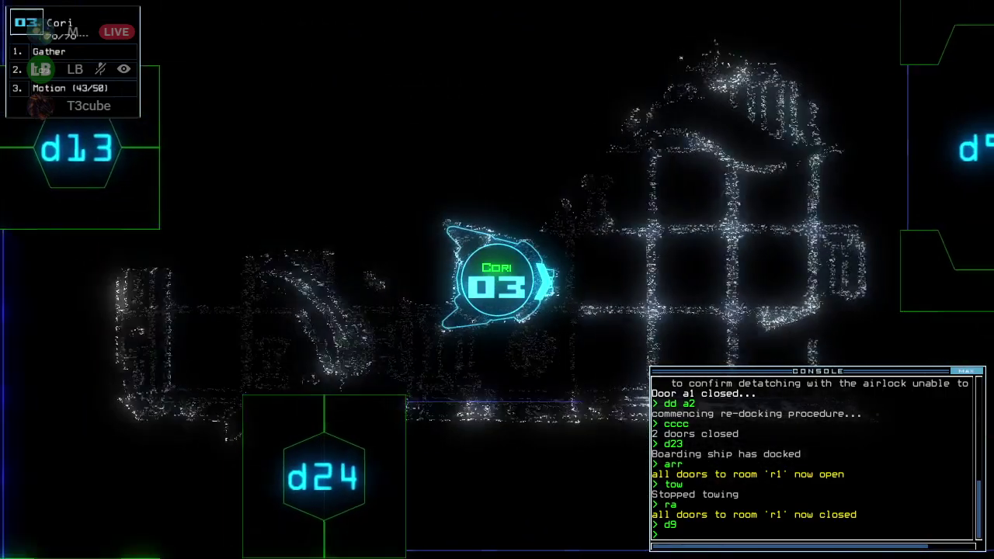
{"action": "key", "text": "space"}
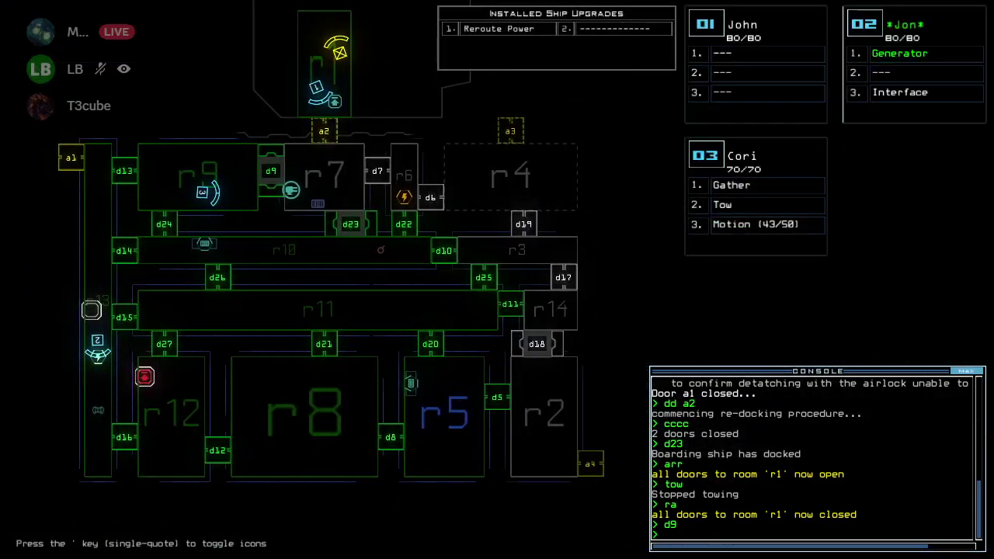
{"action": "type", "text": "d13 d22"}
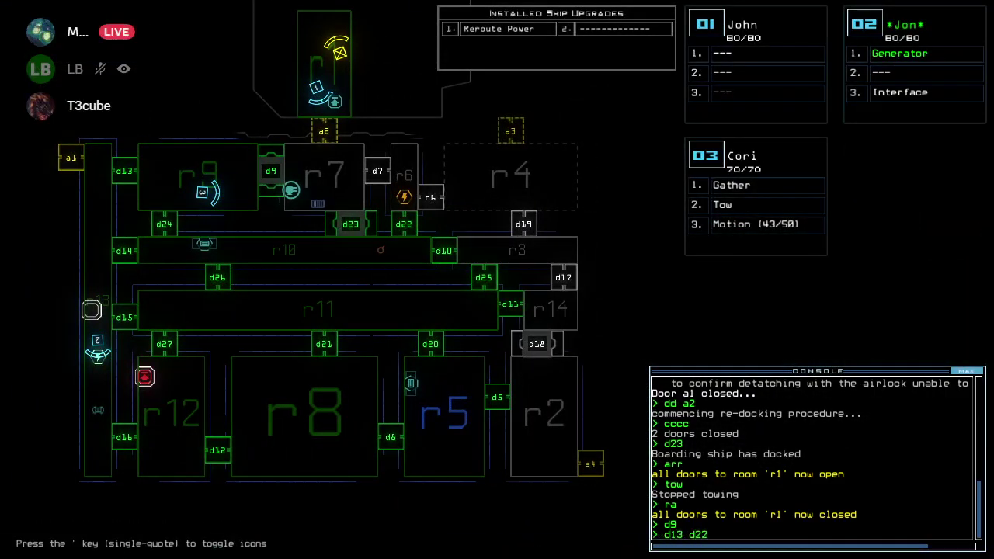
{"action": "key", "text": "Return"}
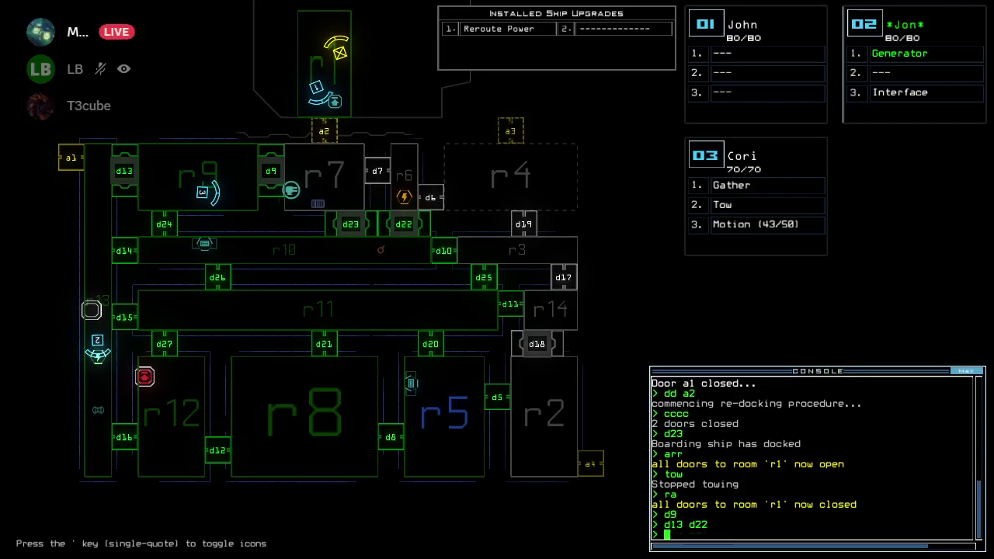
{"action": "key", "text": "space"}
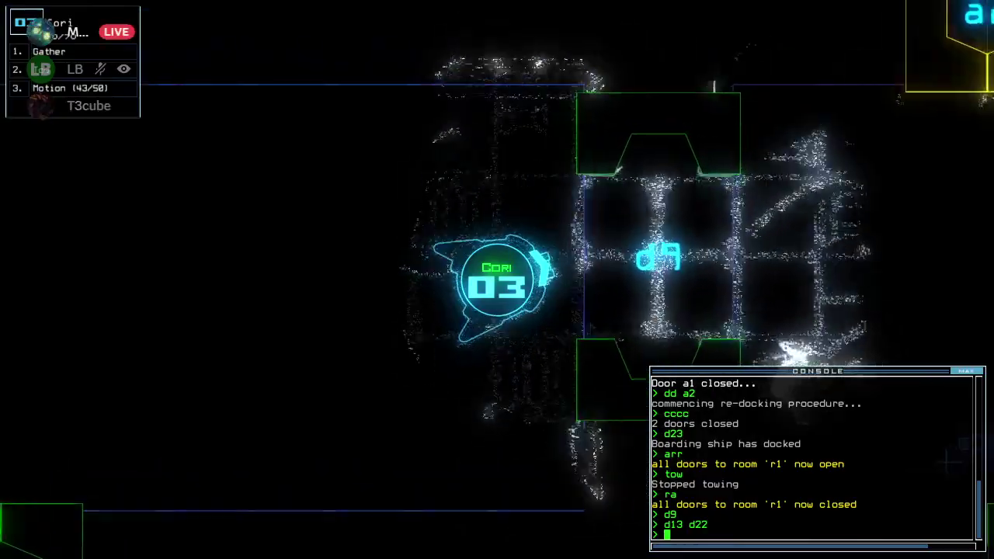
{"action": "type", "text": "cccc"}
- Seal the four open doors, open room r1, and re-dock at airlock a3
{"action": "key", "text": "Return"}
{"action": "type", "text": "arr"}
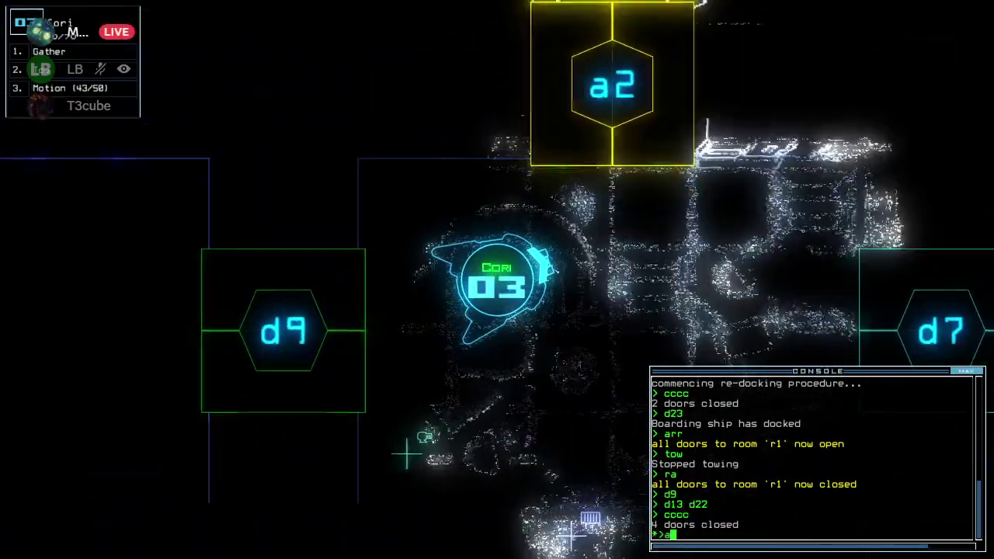
{"action": "key", "text": "Return"}
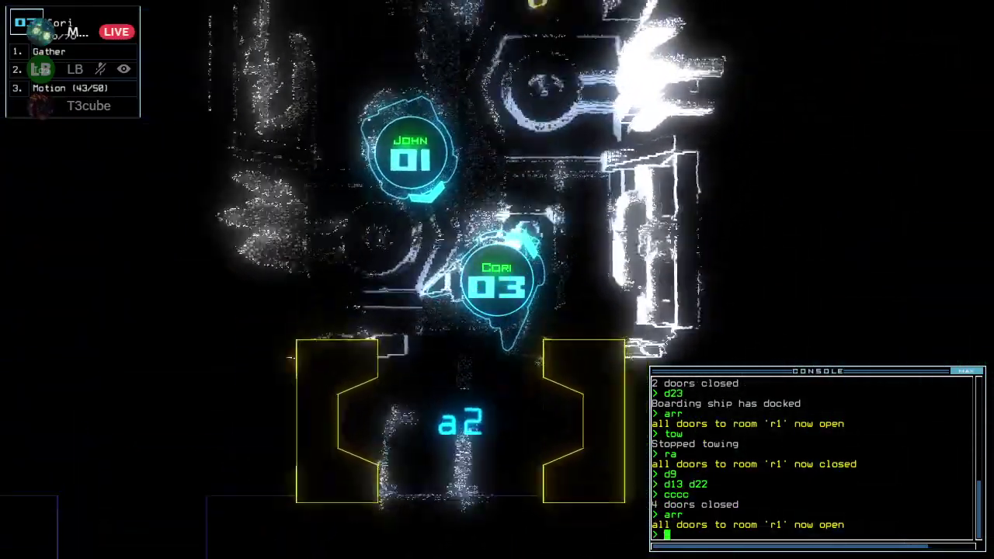
{"action": "key", "text": "space"}
{"action": "type", "text": "dd a3"}
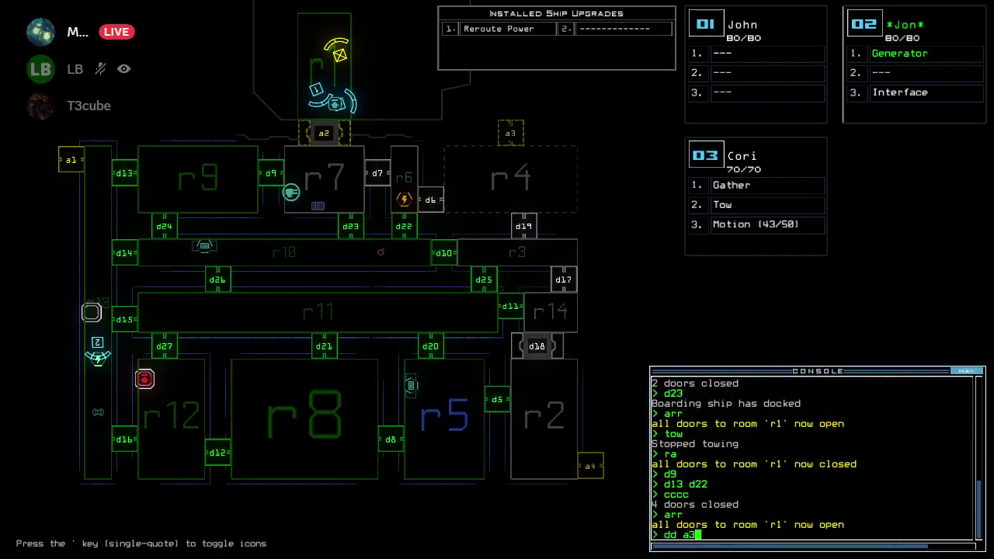
{"action": "key", "text": "Return"}
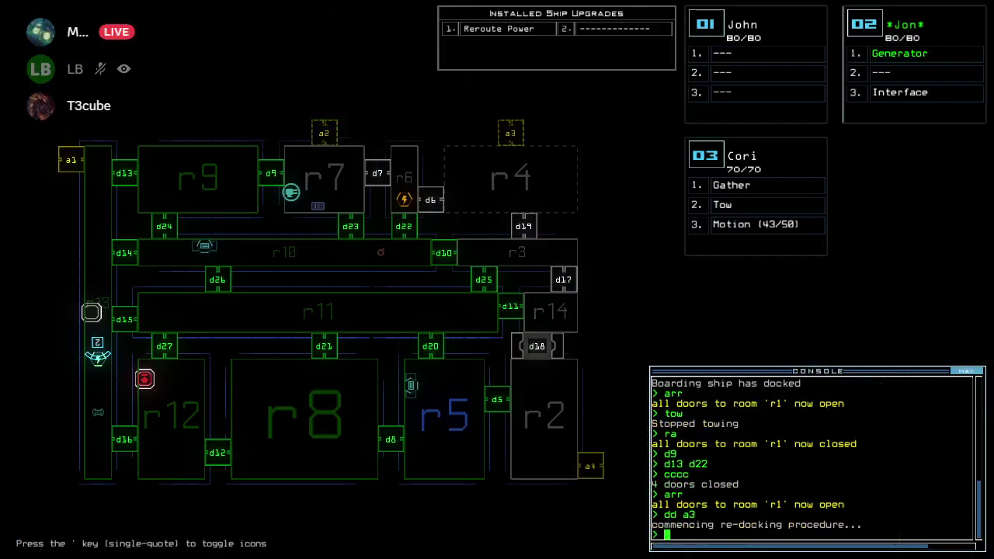
{"action": "key", "text": "Return"}
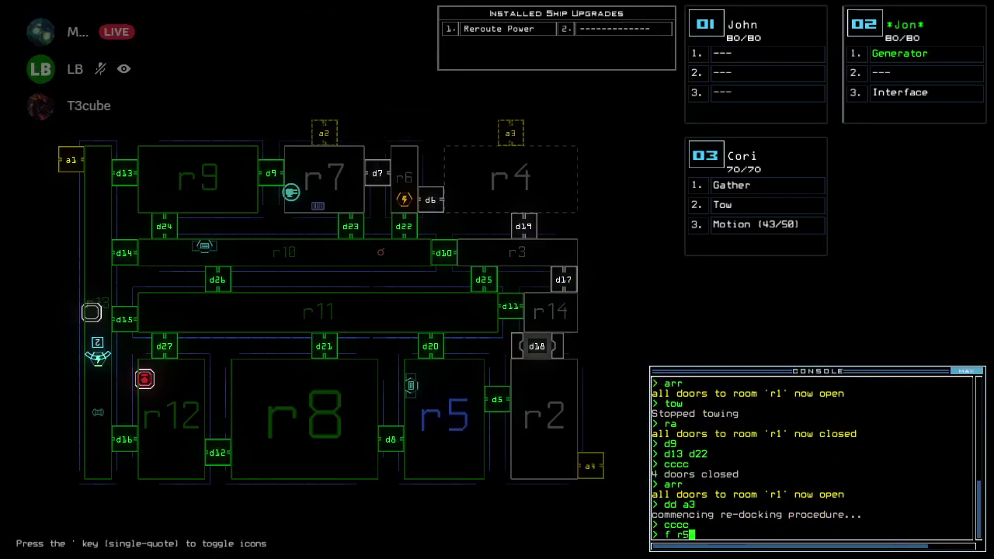
{"action": "type", "text": "5"}
- Run the command on room r5, open the shuttle doors, and collect nearby scrap
{"action": "key", "text": "Return"}
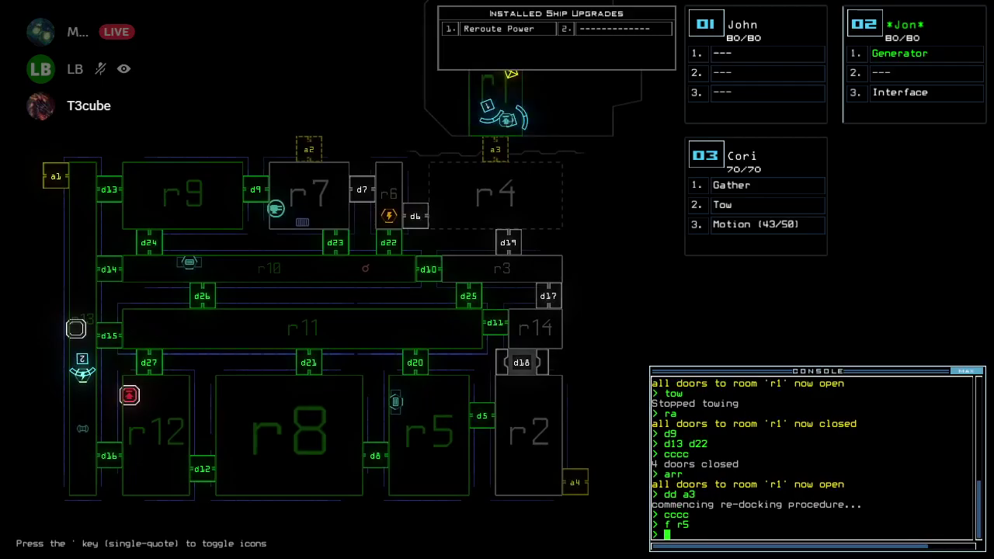
{"action": "type", "text": "arr"}
{"action": "key", "text": "Return"}
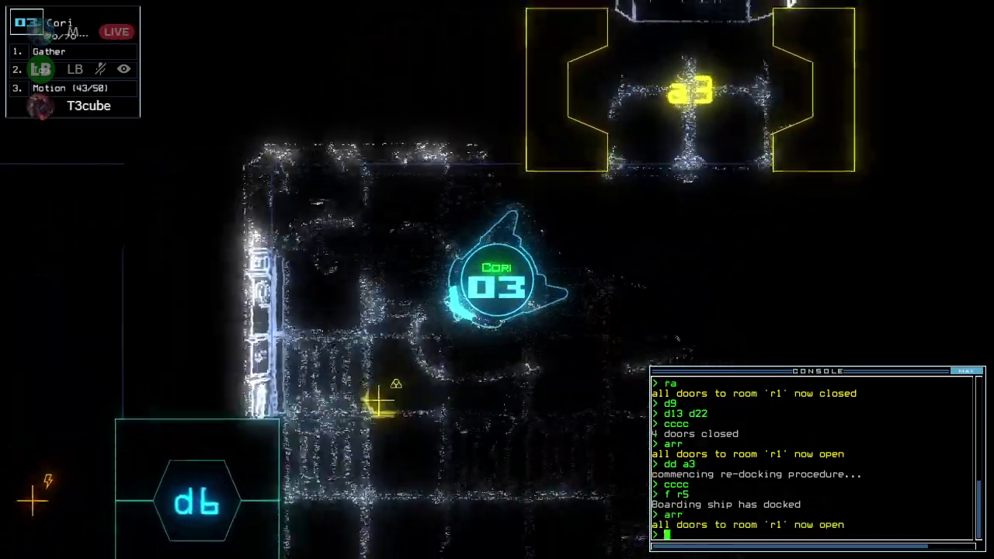
{"action": "type", "text": "g"}
{"action": "key", "text": "Return"}
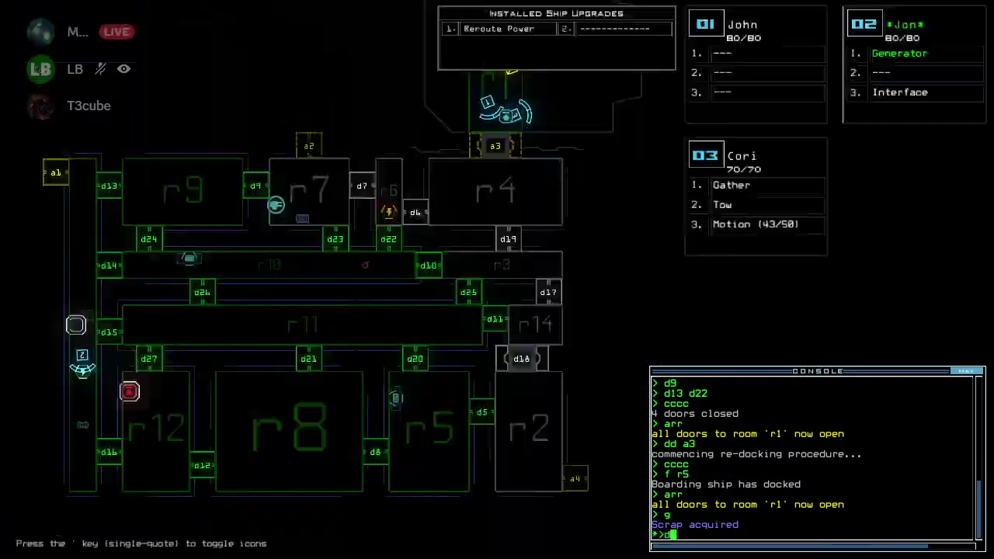
{"action": "type", "text": "dd a1"}
- Re-dock at airlock a1, drive drone 2 aboard, and leave the derelict
{"action": "key", "text": "Return"}
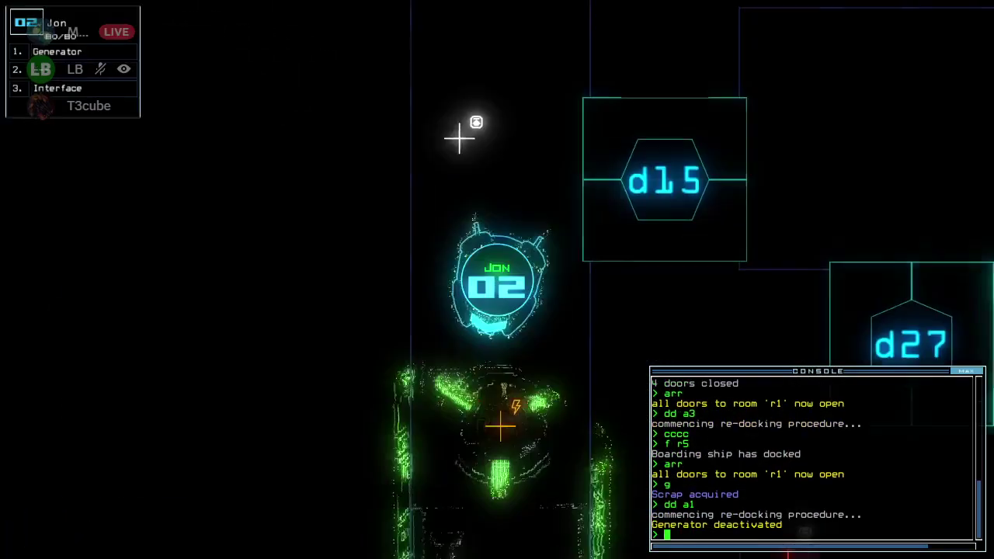
{"action": "key", "text": "Up"}
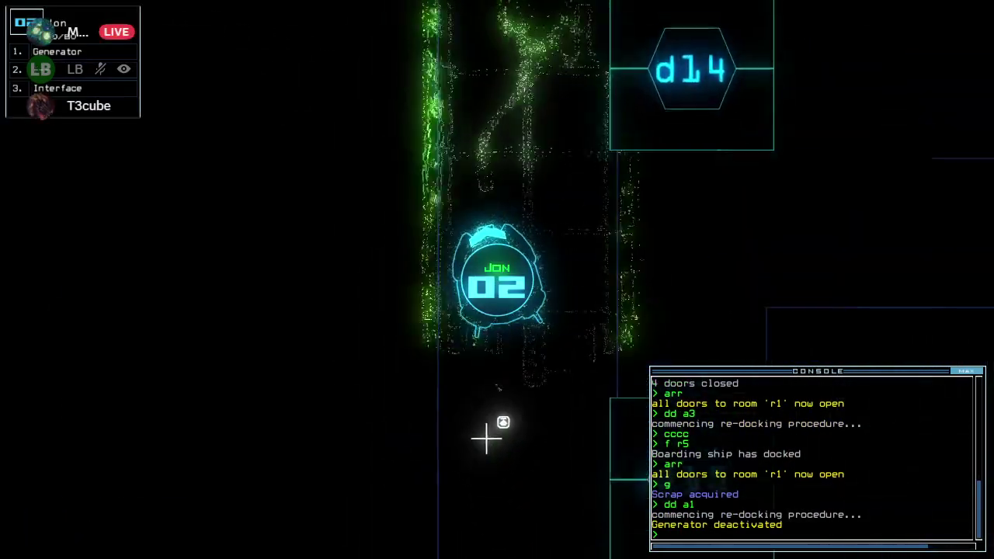
{"action": "key", "text": "Up"}
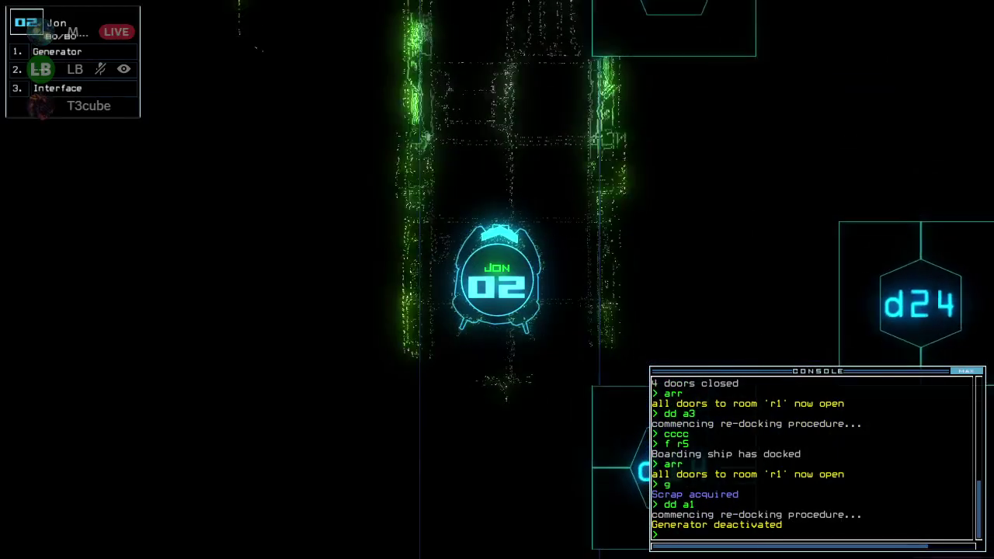
{"action": "type", "text": "arr"}
{"action": "key", "text": "Return"}
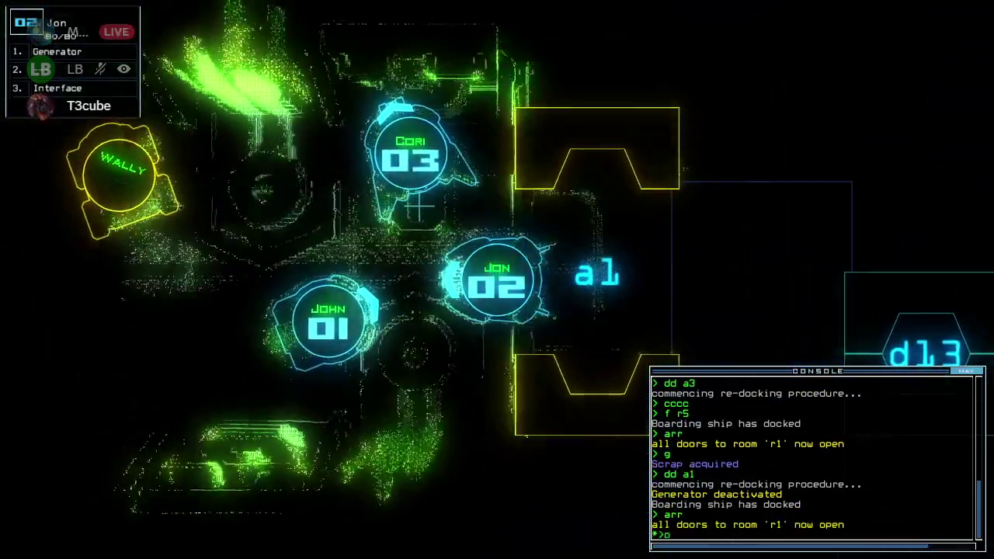
{"action": "type", "text": "out"}
{"action": "key", "text": "Return"}
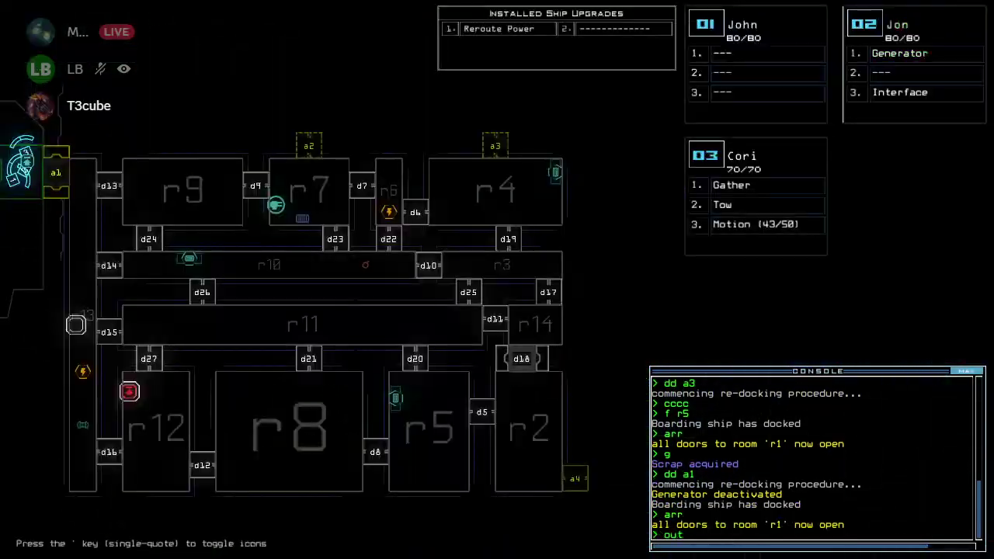
- Dismiss the mission totals and score, then view the 12/03/2023 friends leaderboard
{"action": "key", "text": "Return"}
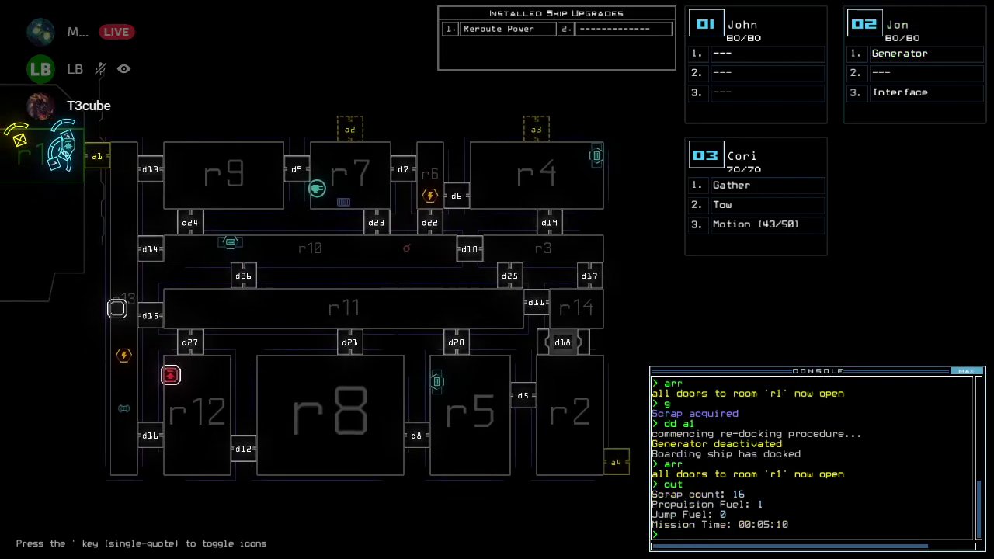
{"action": "key", "text": "o"}
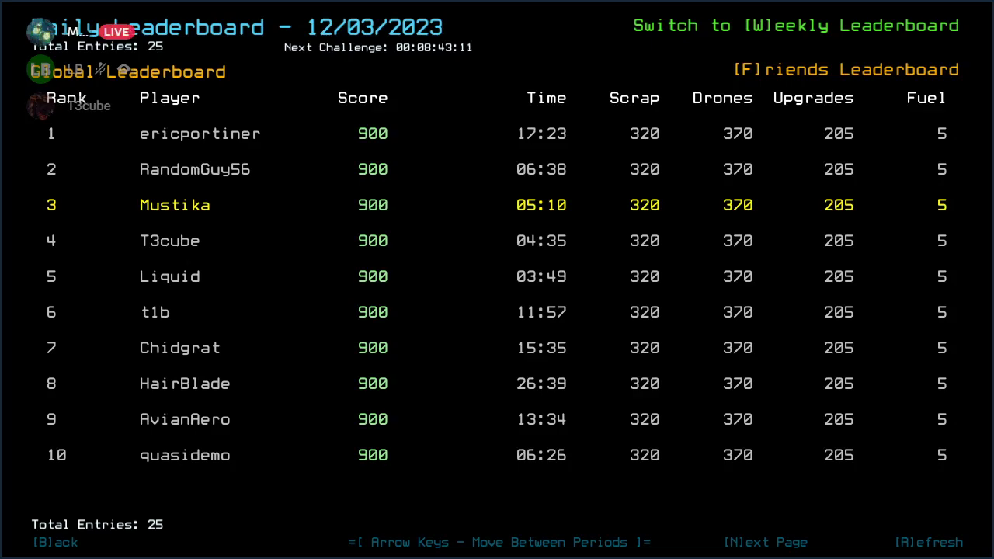
{"action": "key", "text": "f"}
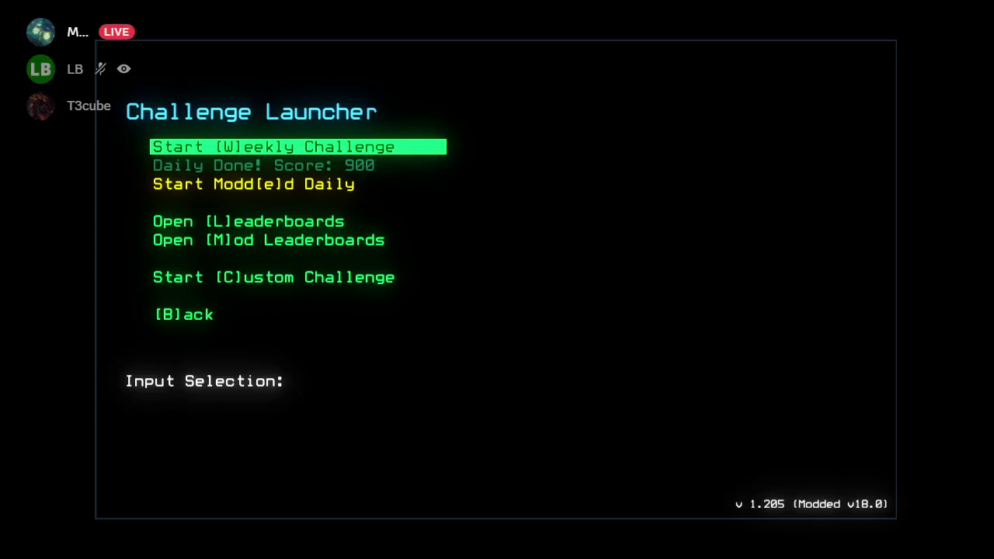
- Choose Start Modded Daily on the Input Selection screen
{"action": "key", "text": "e"}
{"action": "type", "text": "st"}
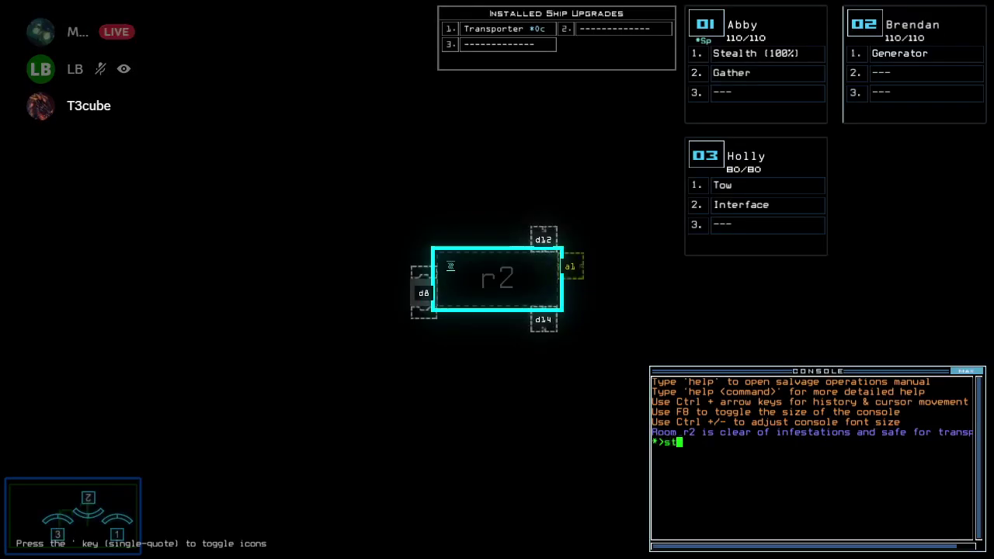
{"action": "type", "text": "atus"}
- Check the derelict's status, run transport, and swap the interface upgrade onto drone 1
{"action": "key", "text": "Return"}
{"action": "key", "text": "Left"}
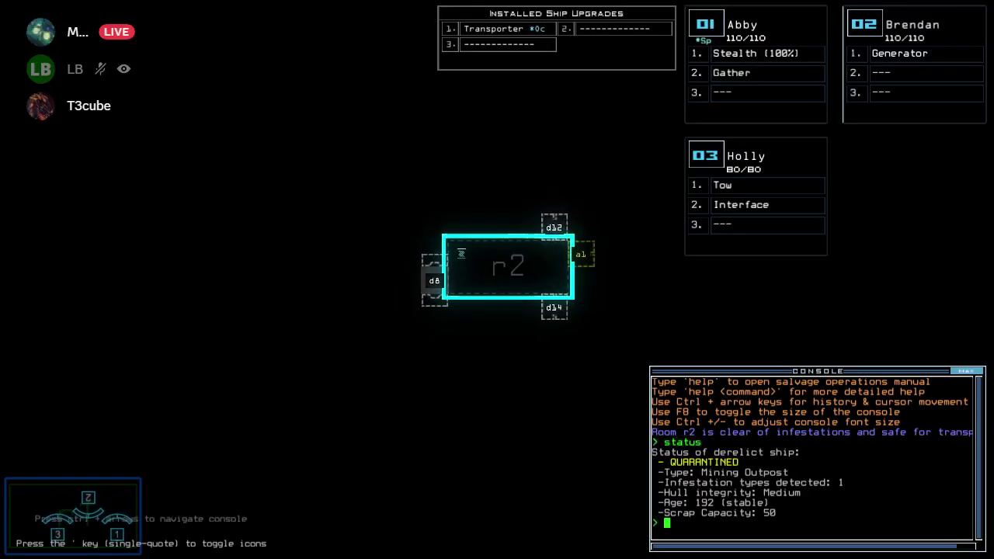
{"action": "key", "text": "Down"}
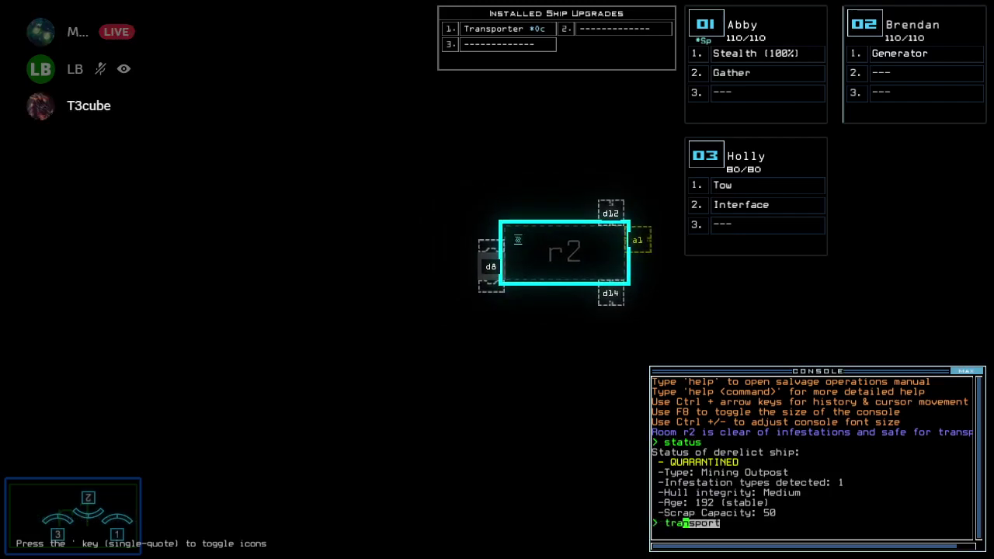
{"action": "key", "text": "Return"}
{"action": "key", "text": "Right"}
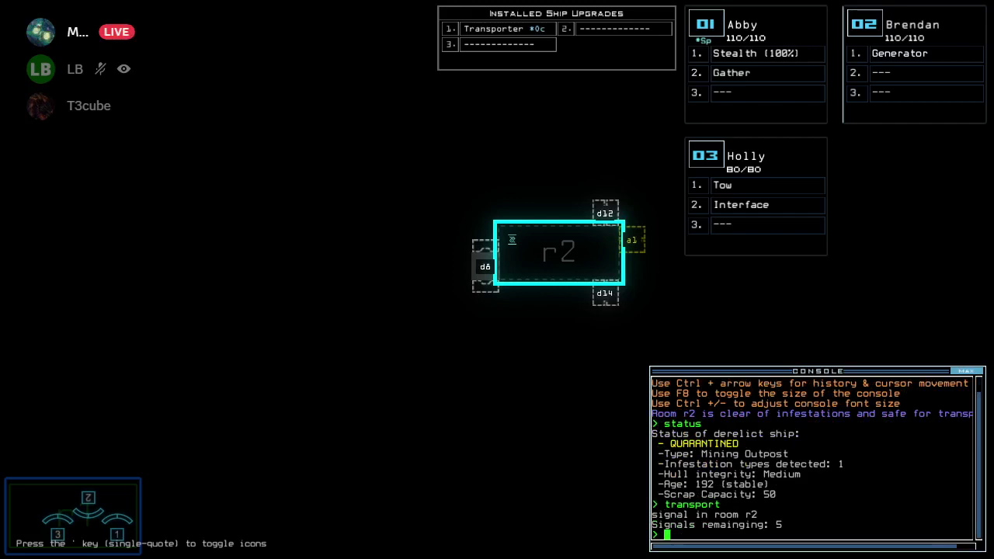
{"action": "key", "text": "Left"}
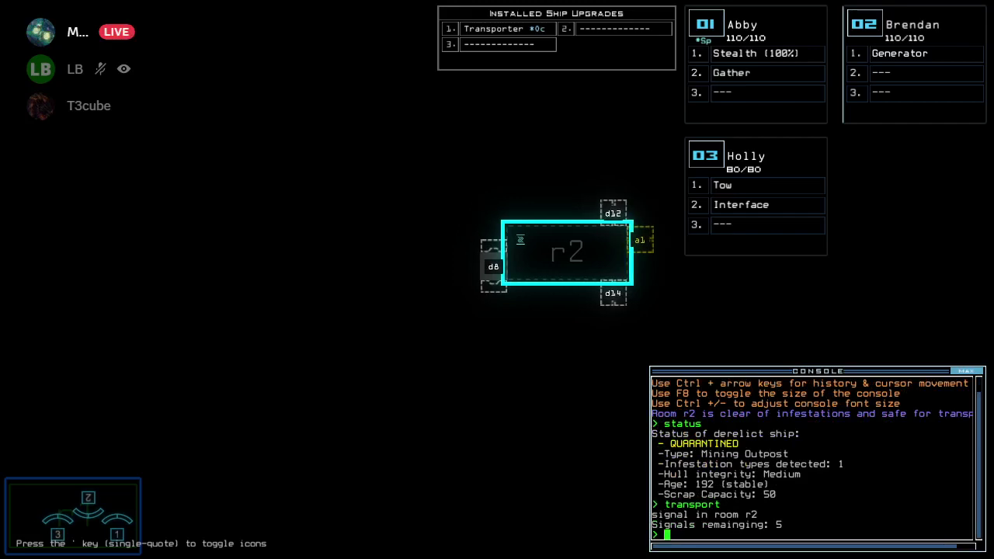
{"action": "key", "text": "Up"}
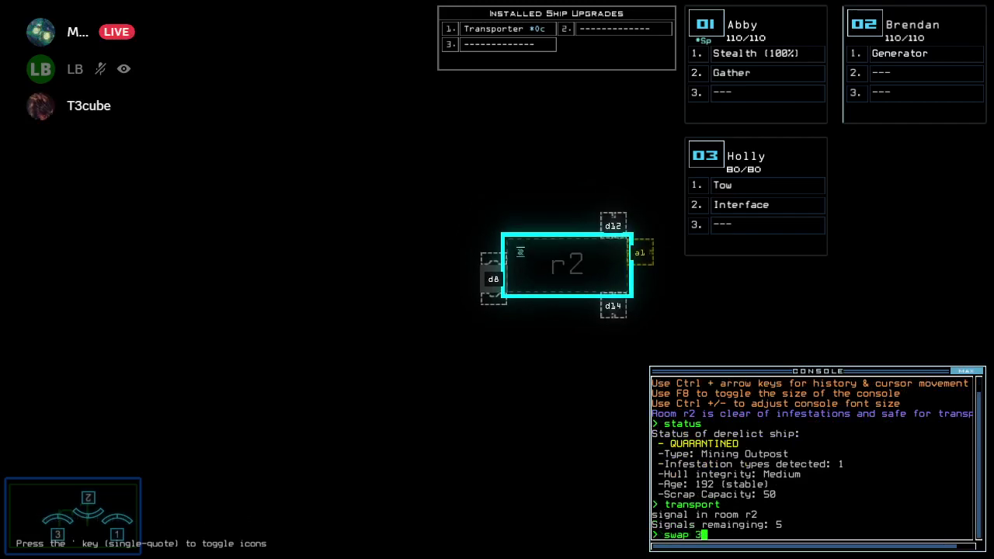
{"action": "type", "text": " in"}
{"action": "key", "text": "Return"}
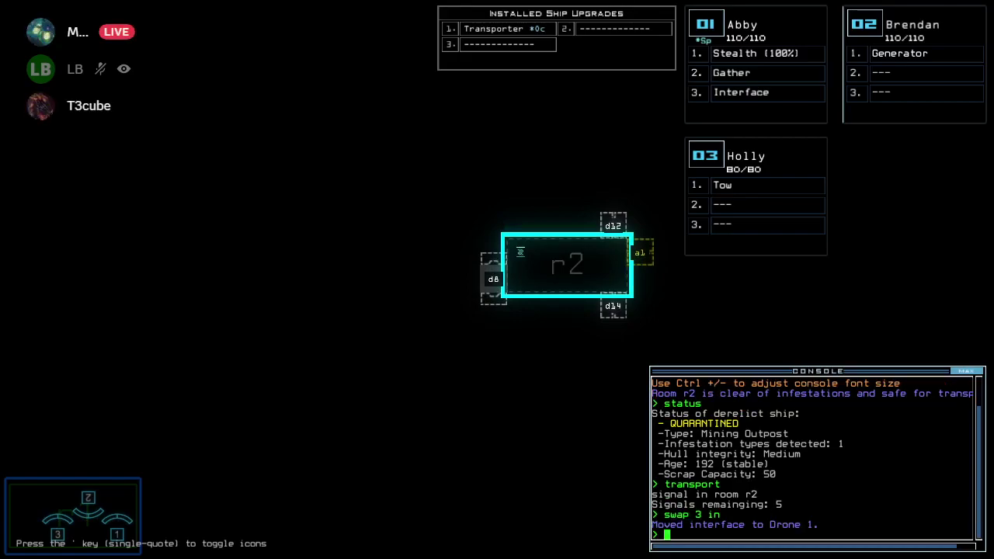
- In the Alias Editor, change the go alias to 'navigate 1 2 a1'
{"action": "key", "text": "1"}
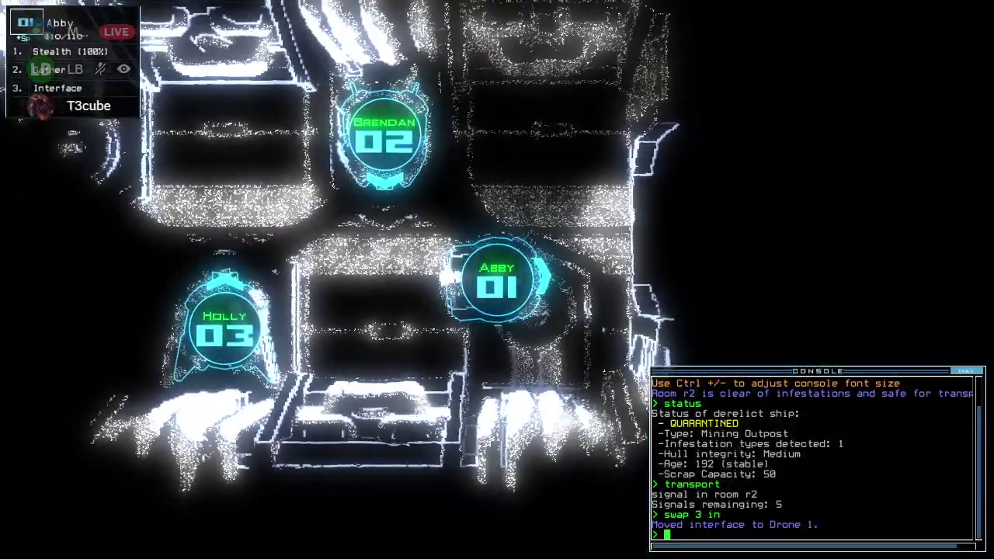
{"action": "key", "text": "alt+a"}
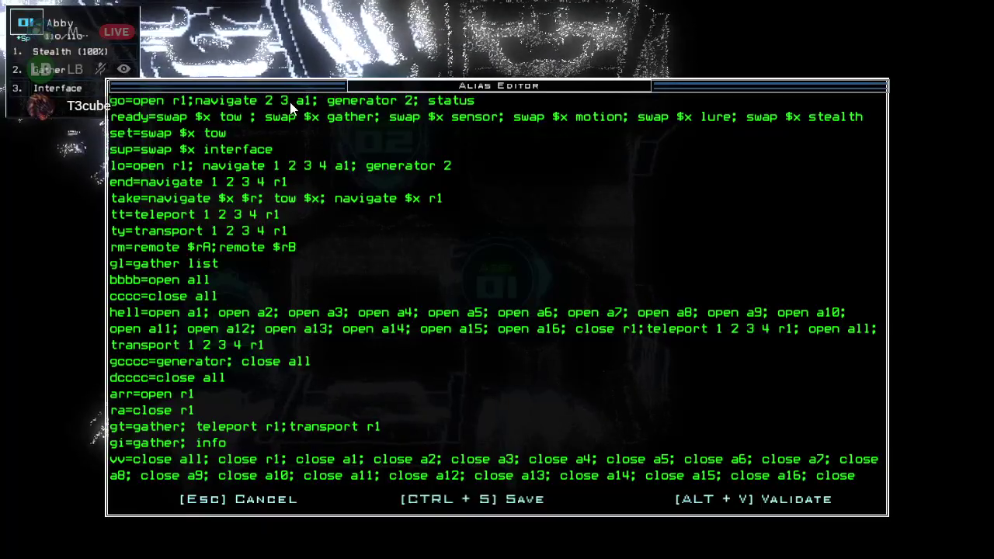
{"action": "key", "text": "BackSpace"}
{"action": "key", "text": "BackSpace"}
{"action": "key", "text": "BackSpace"}
{"action": "type", "text": "1 2"}
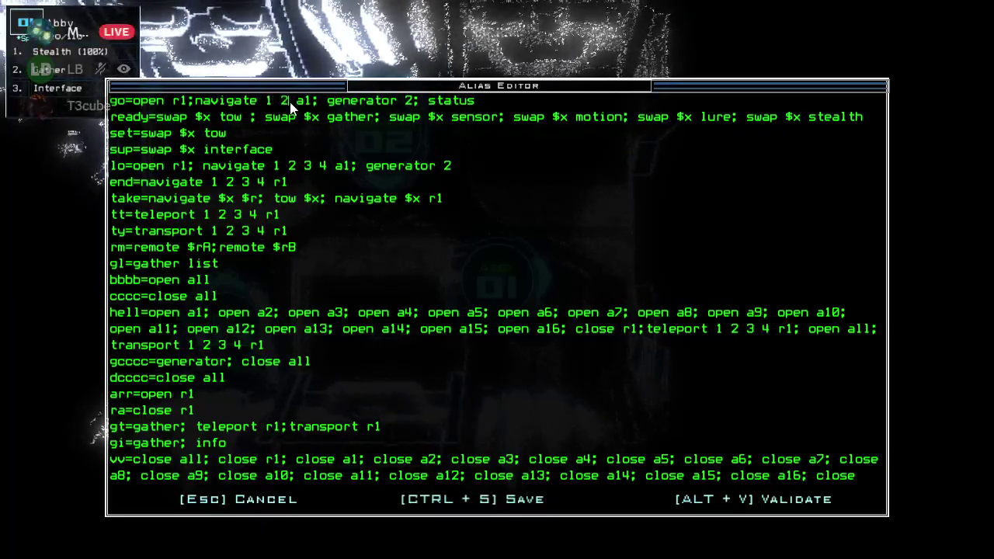
{"action": "key", "text": "ctrl+s"}
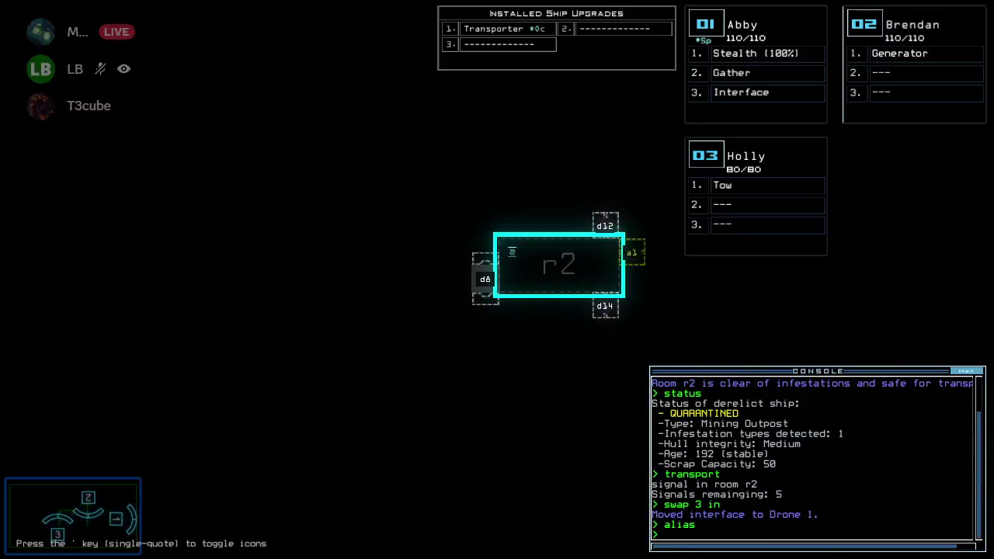
{"action": "type", "text": "swap"}
- Quick-swap the Tow upgrade from Holly to Brendan, then enter transport 1 2 r2
{"action": "key", "text": "Return"}
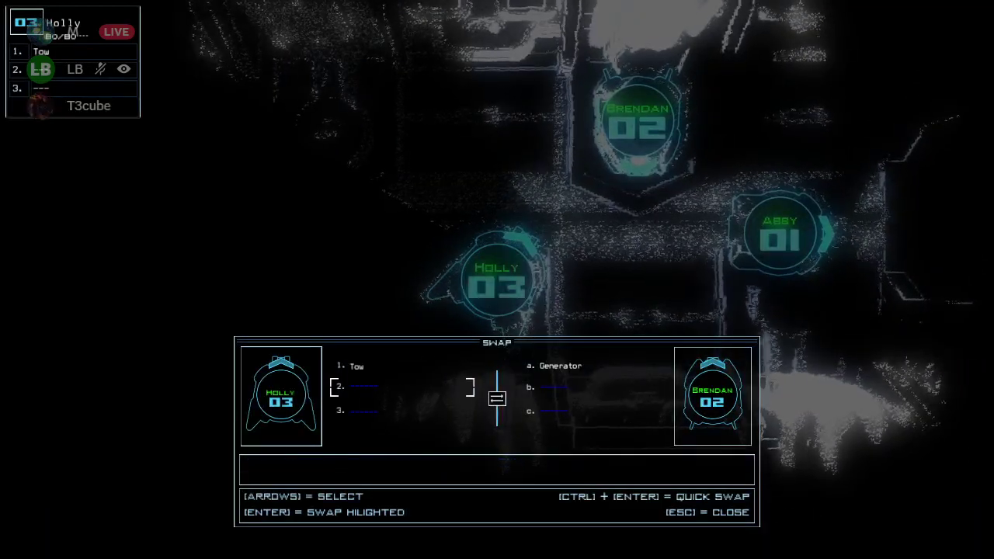
{"action": "key", "text": "Escape"}
{"action": "key", "text": "Tab"}
{"action": "type", "text": "1 2"}
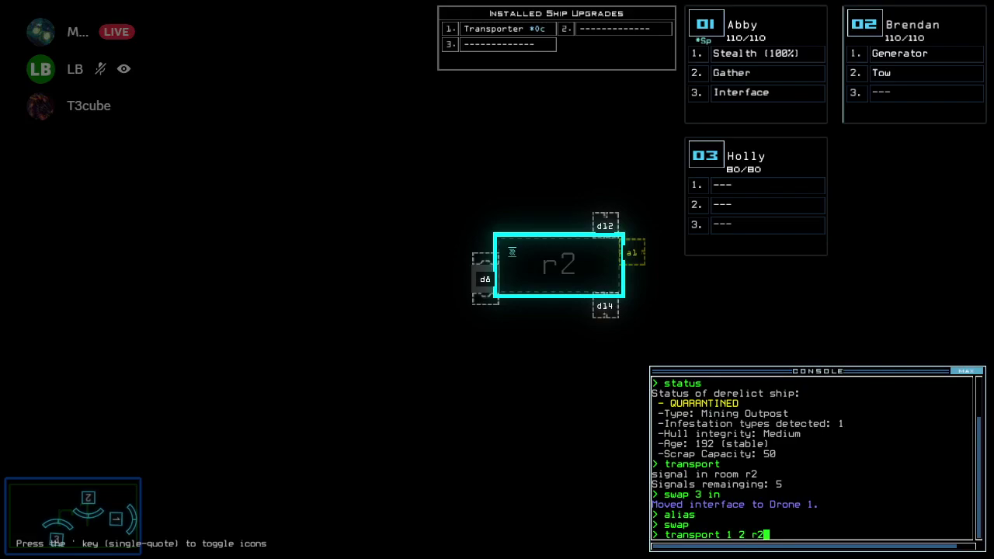
- Transport drones 1 and 2 into room r2 and turn on Abby's stealth field
{"action": "key", "text": "Return"}
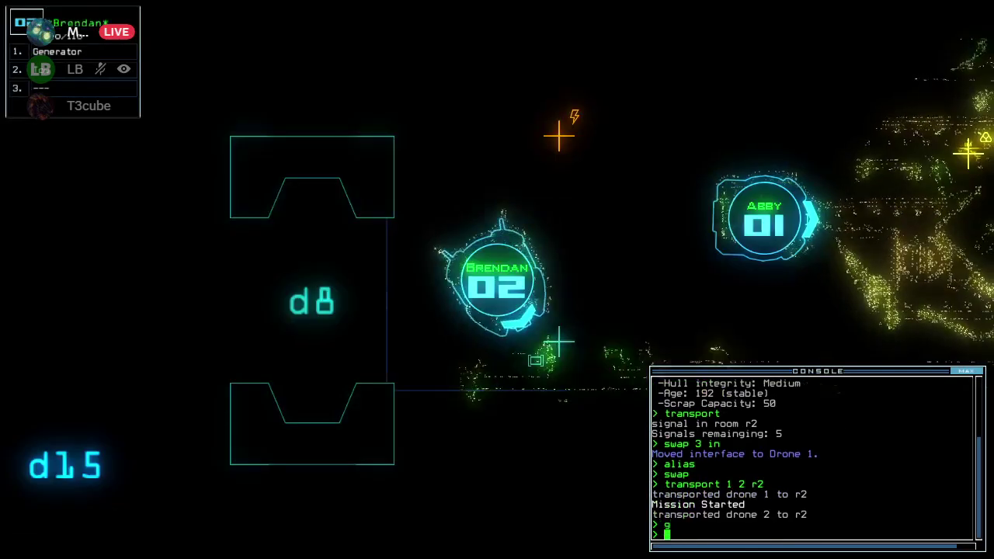
{"action": "type", "text": "g"}
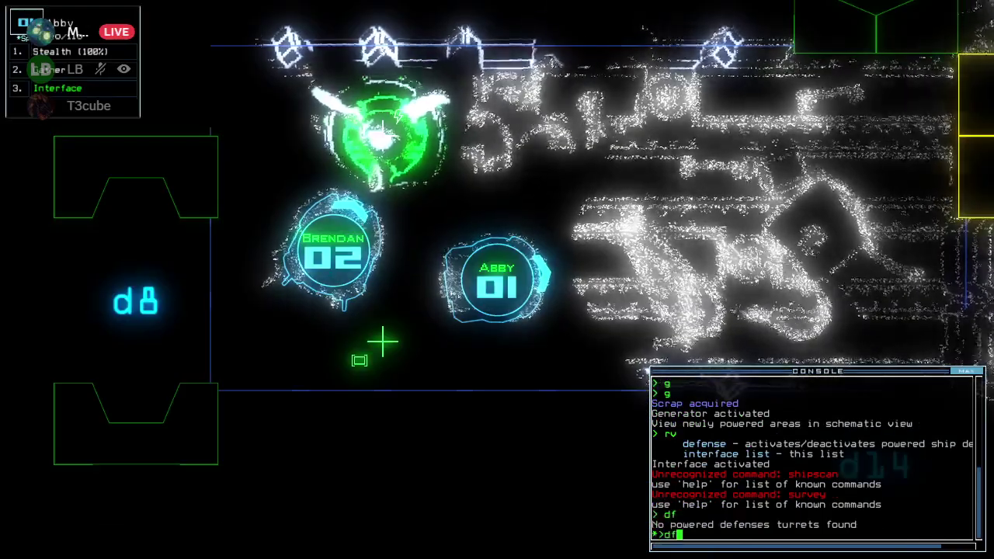
{"action": "type", "text": "mo"}
{"action": "key", "text": "Return"}
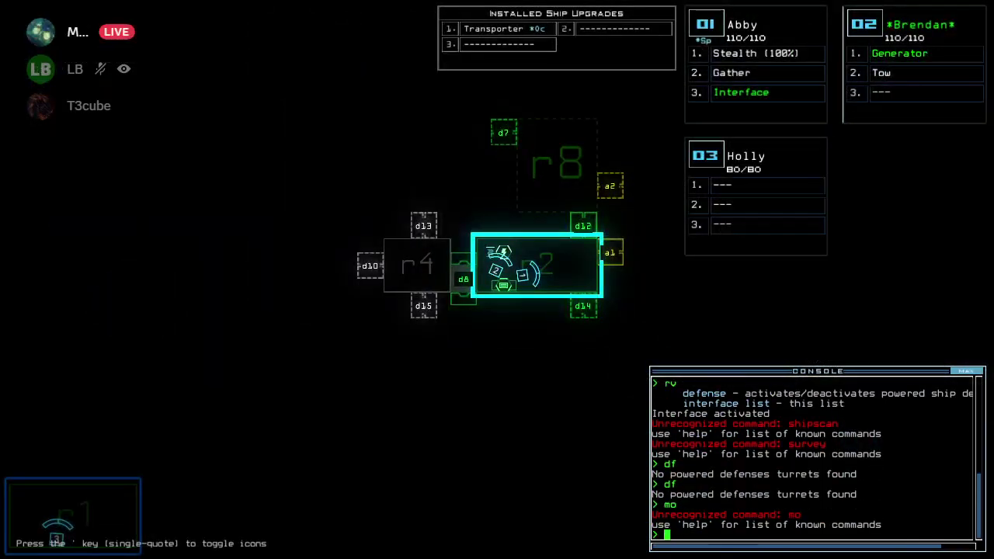
{"action": "key", "text": "space"}
{"action": "type", "text": "st:d12"}
{"action": "key", "text": "Return"}
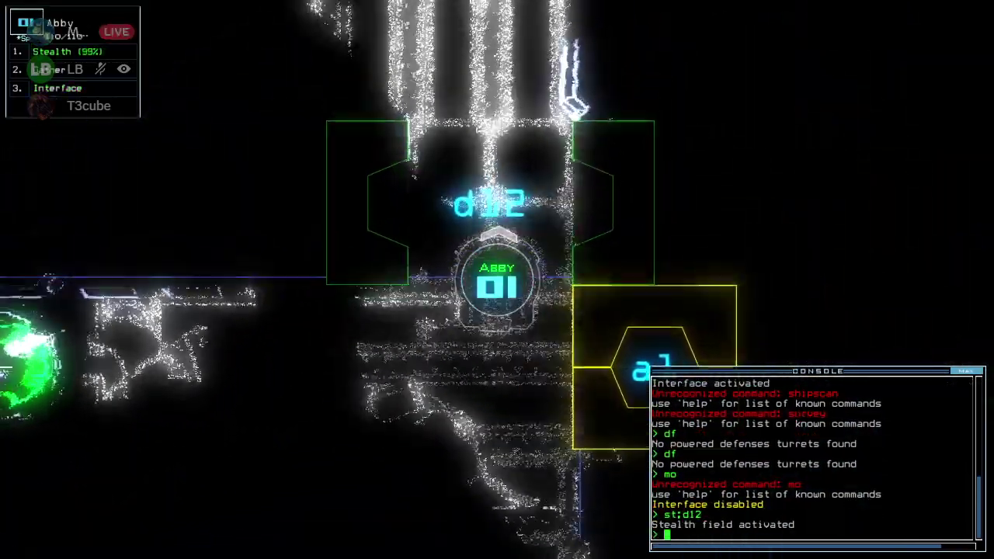
{"action": "type", "text": "d12"}
- Send Abby through doors d7 and d12 into the next room
{"action": "key", "text": "Return"}
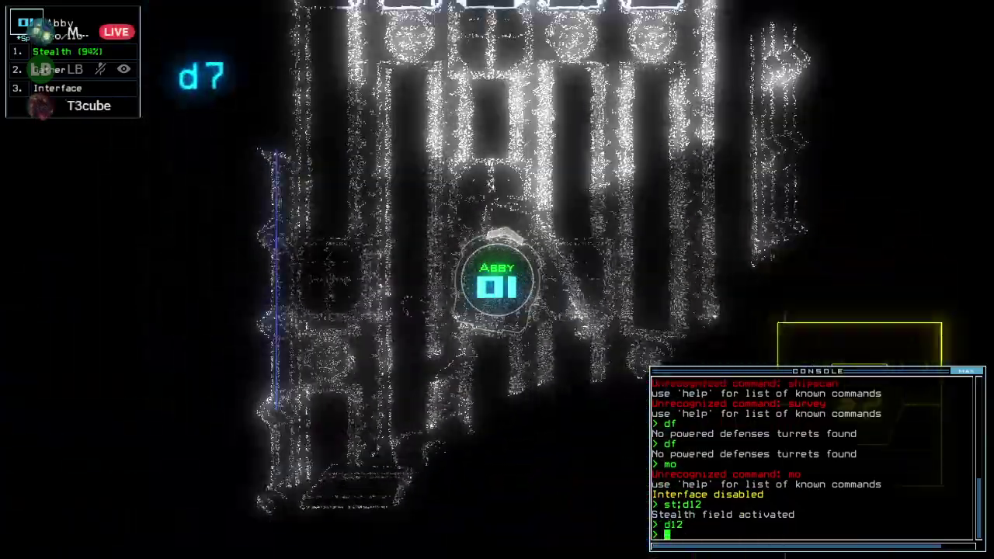
{"action": "type", "text": "d7"}
{"action": "key", "text": "Return"}
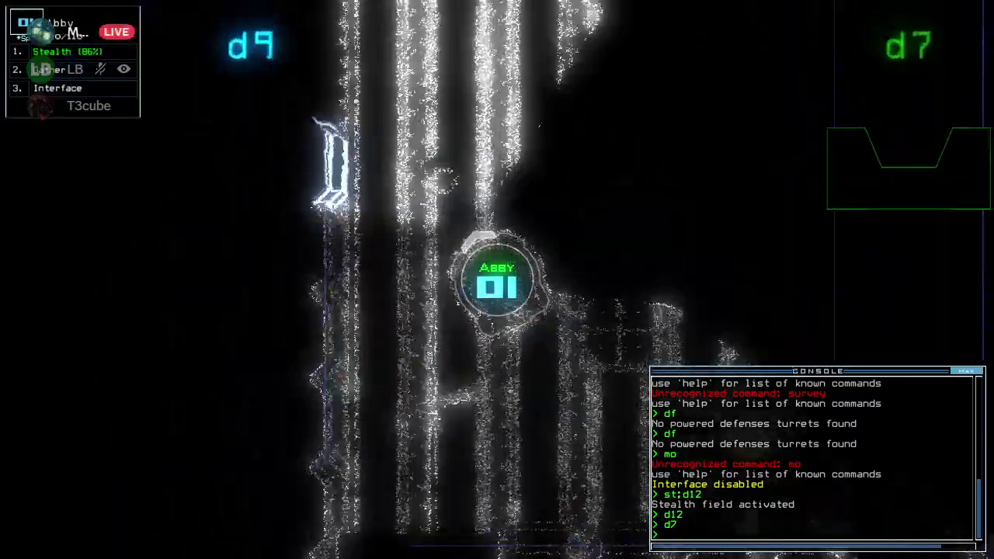
{"action": "type", "text": "d7"}
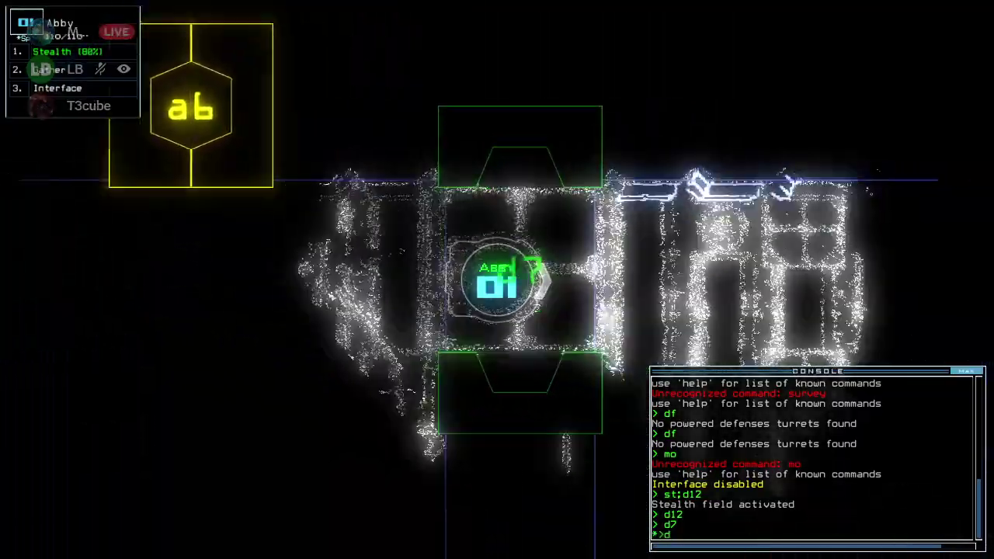
{"action": "key", "text": "Return"}
{"action": "type", "text": "d12"}
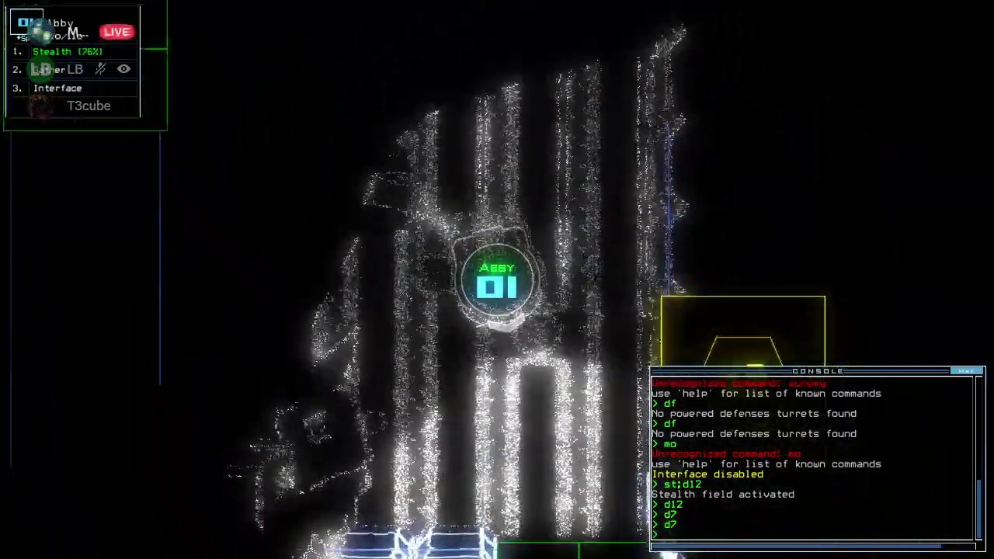
{"action": "key", "text": "Return"}
{"action": "key", "text": "Tab"}
{"action": "key", "text": "Tab"}
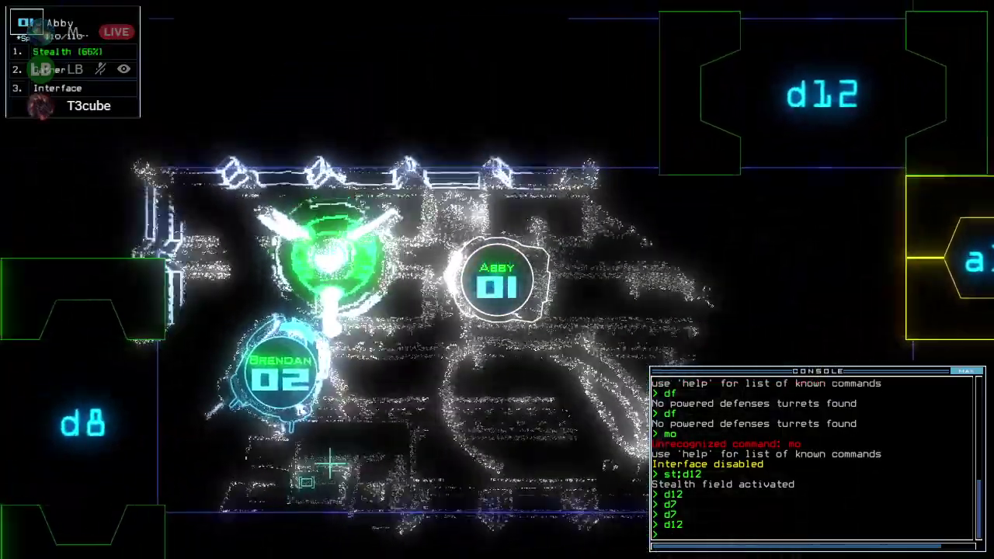
{"action": "type", "text": "21g"}
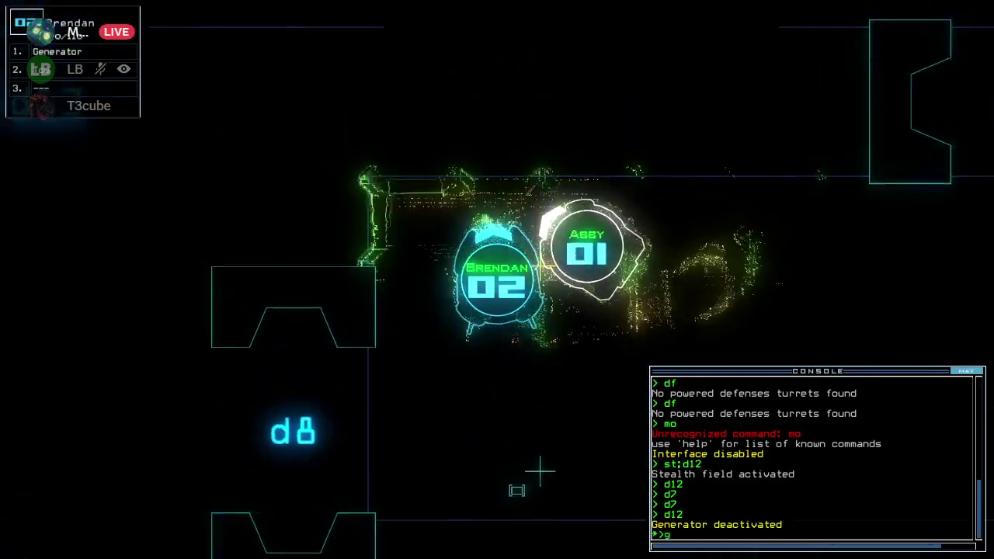
- Reactivate the generator, send Brendan toward Abby's room, and collect scrap
{"action": "key", "text": "Return"}
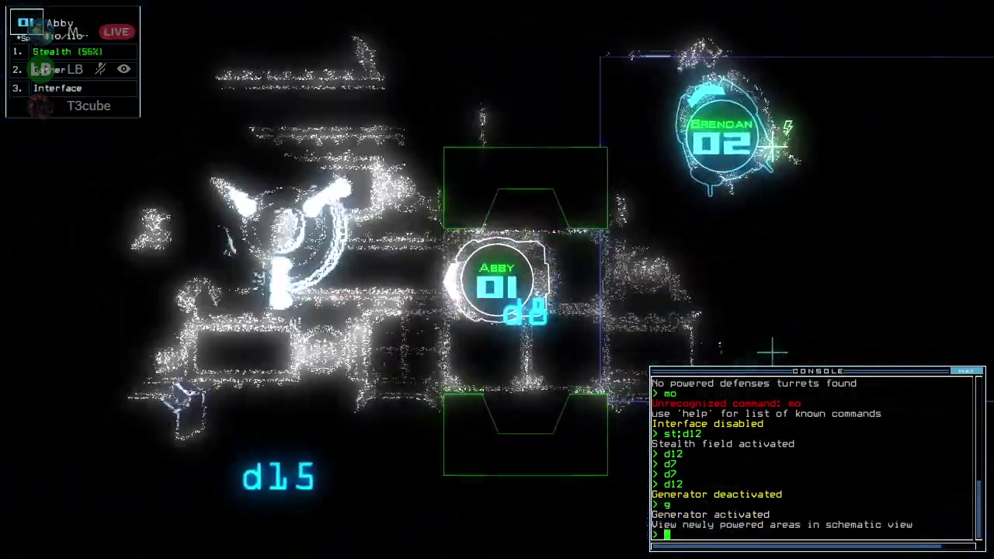
{"action": "type", "text": "navigate 2"}
{"action": "key", "text": "Return"}
{"action": "type", "text": "g"}
{"action": "key", "text": "Return"}
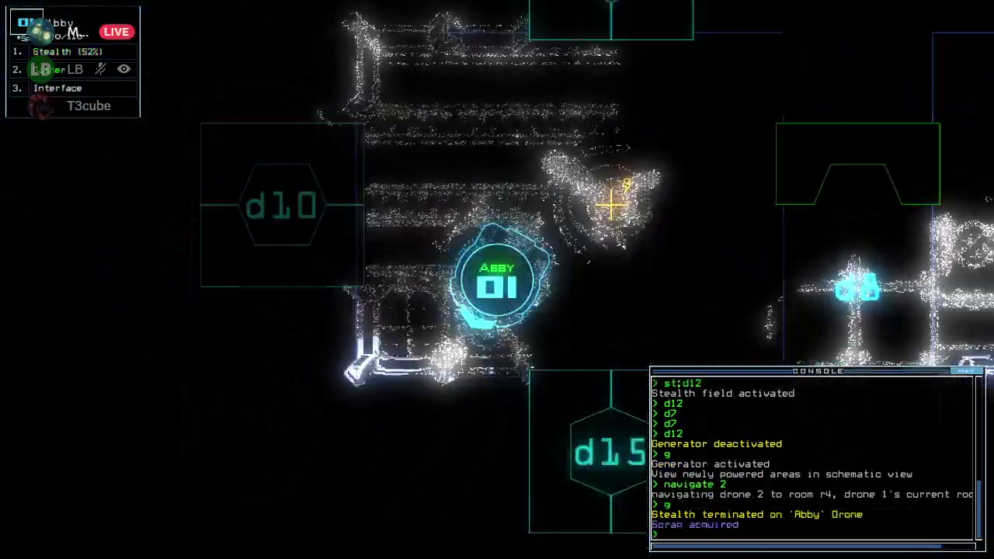
{"action": "key", "text": "space"}
- Reactivate the generator to power new rooms and open door d14 for the drones
{"action": "key", "text": "space"}
{"action": "type", "text": "generator"}
{"action": "key", "text": "Return"}
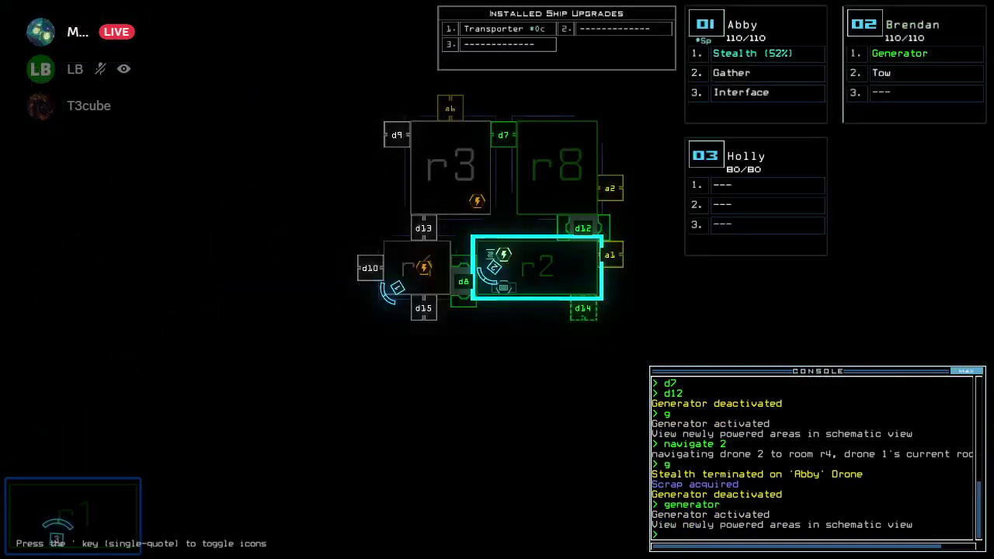
{"action": "key", "text": "space"}
{"action": "type", "text": "d14 d14"}
{"action": "key", "text": "Return"}
{"action": "key", "text": "space"}
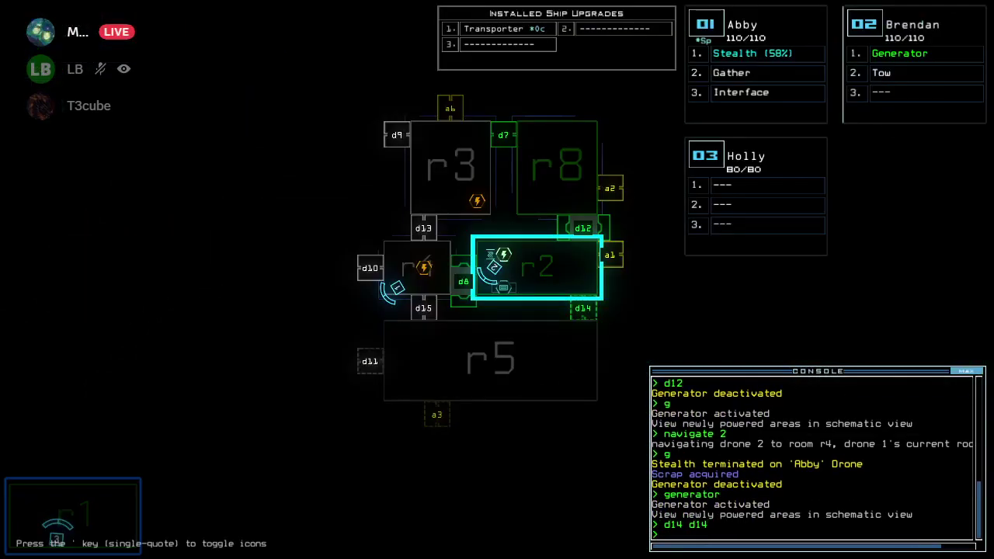
{"action": "key", "text": "space"}
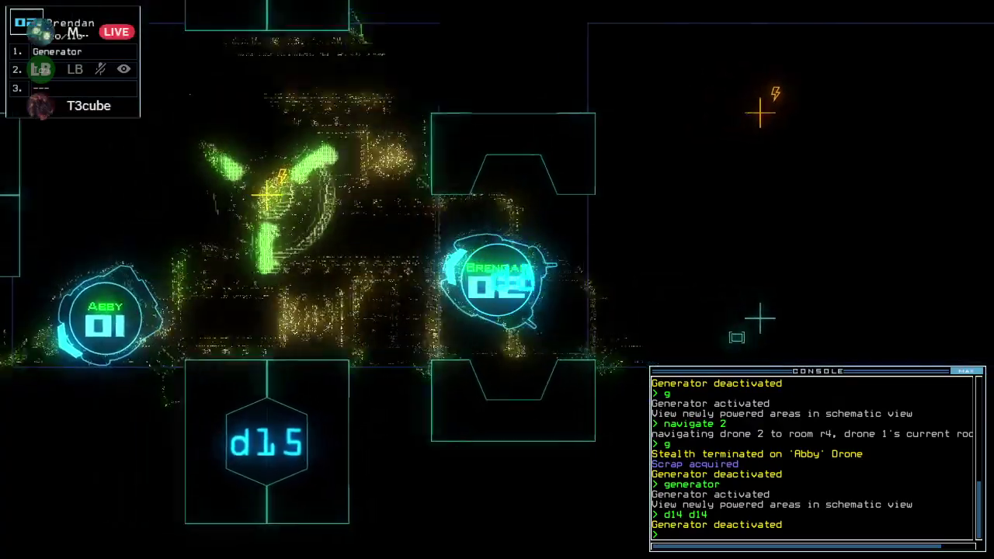
{"action": "type", "text": "generator"}
{"action": "key", "text": "Return"}
{"action": "key", "text": "space"}
{"action": "key", "text": "space"}
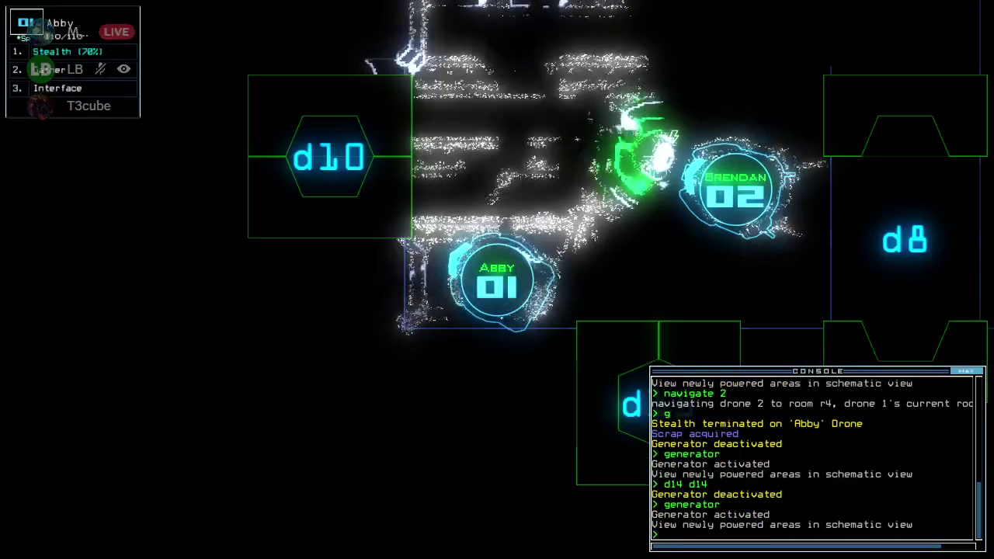
{"action": "type", "text": "st;d10"}
- Cloak Abby, open d10, close the doors behind her, and gather scrap and fuel
{"action": "key", "text": "Return"}
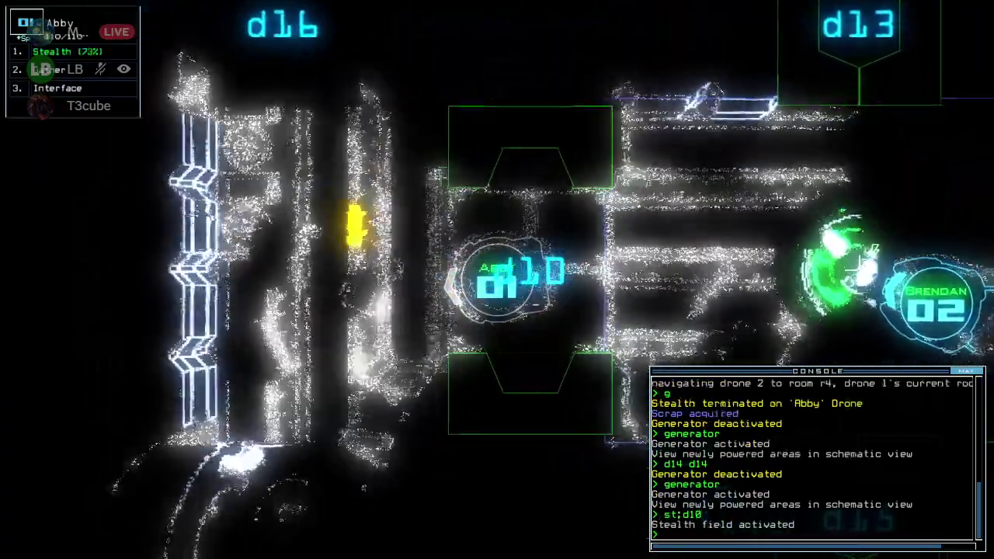
{"action": "type", "text": "cccc"}
{"action": "key", "text": "Return"}
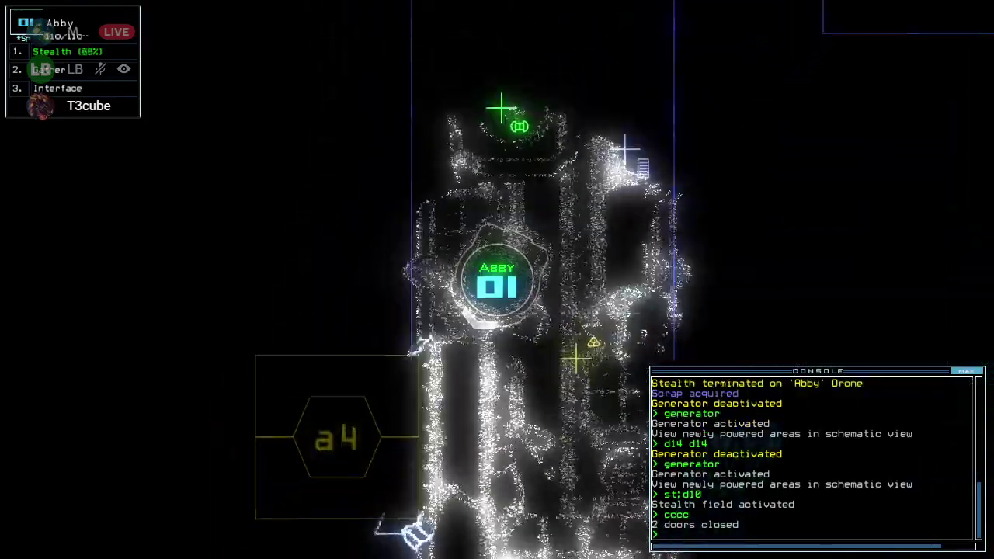
{"action": "type", "text": "g"}
{"action": "key", "text": "Return"}
{"action": "key", "text": "space"}
{"action": "type", "text": "g"}
{"action": "key", "text": "Return"}
{"action": "key", "text": "space"}
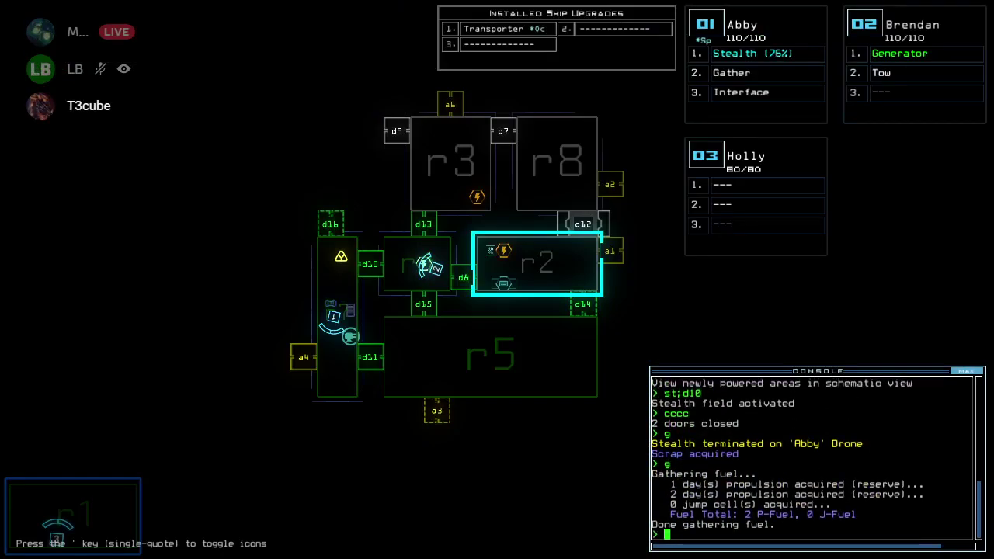
{"action": "key", "text": "space"}
- Drive Abby up to collect scrap, open d16 and enter the large hall, then check ship status
{"action": "key", "text": "Up"}
{"action": "key", "text": "Up"}
{"action": "key", "text": "Up"}
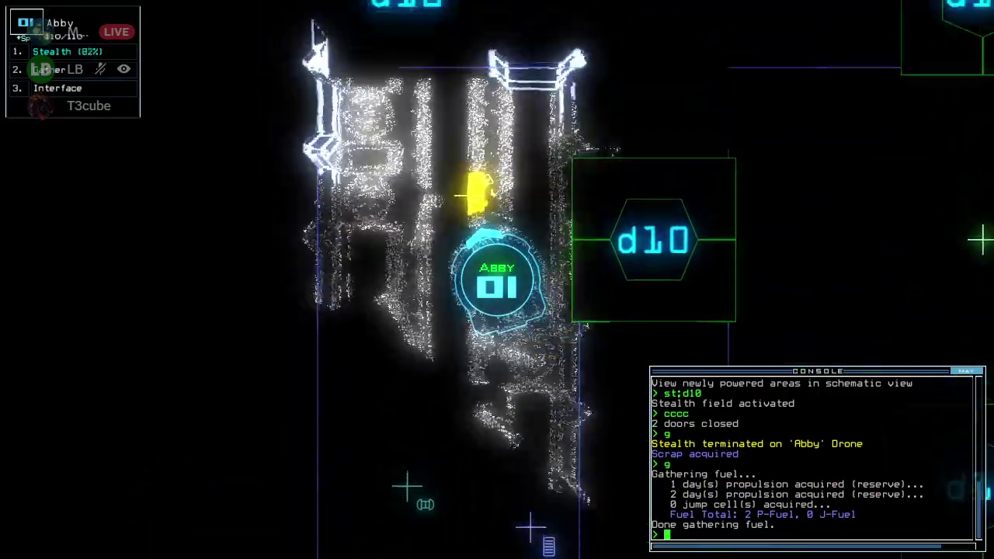
{"action": "type", "text": "g"}
{"action": "key", "text": "Return"}
{"action": "type", "text": "st;d16"}
{"action": "key", "text": "Return"}
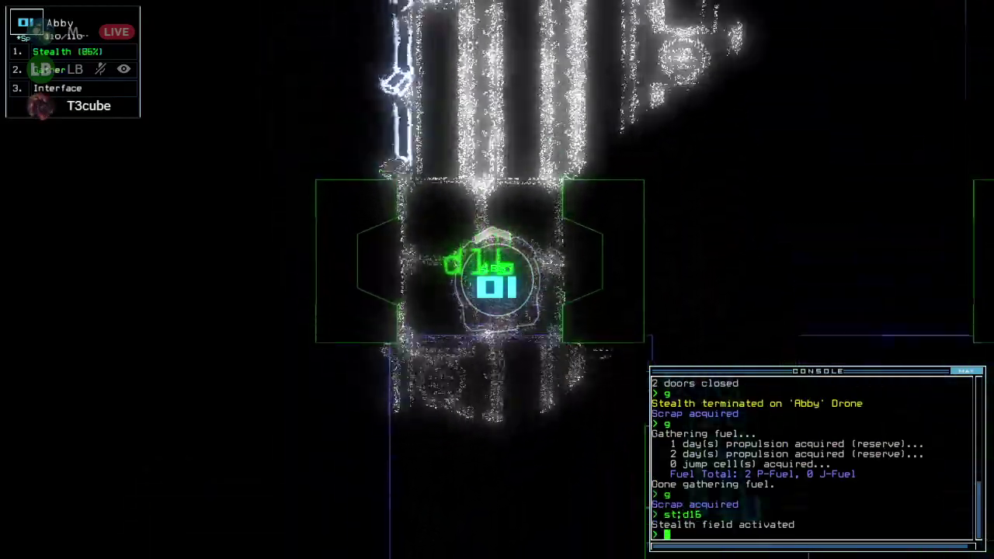
{"action": "key", "text": "Up"}
{"action": "key", "text": "Up"}
{"action": "type", "text": "status"}
{"action": "key", "text": "Return"}
{"action": "key", "text": "Up"}
{"action": "key", "text": "Up"}
{"action": "key", "text": "Up"}
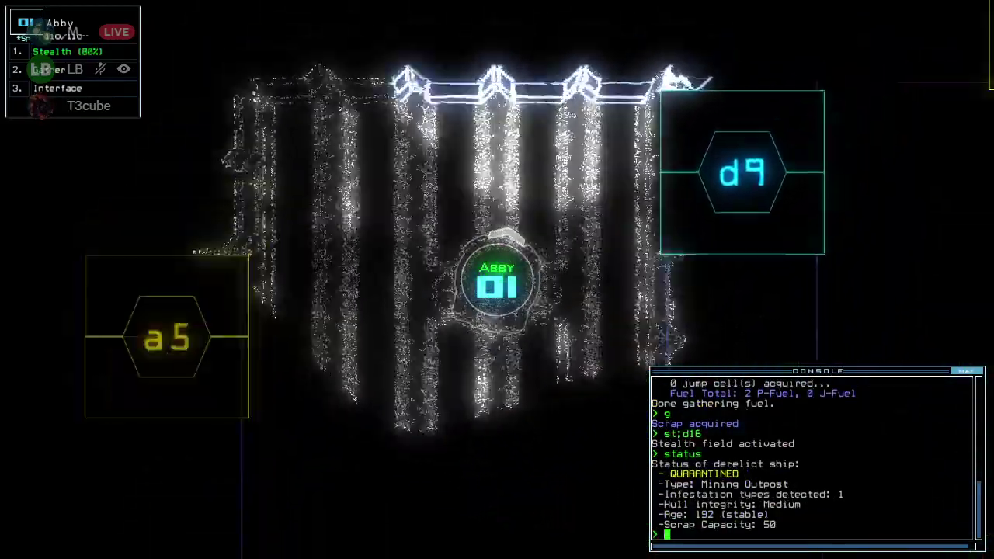
- Steer Abby back down through d16, closing the door behind her, toward d11
{"action": "key", "text": "Left"}
{"action": "key", "text": "Left"}
{"action": "key", "text": "Left"}
{"action": "key", "text": "Down"}
{"action": "key", "text": "Down"}
{"action": "key", "text": "Down"}
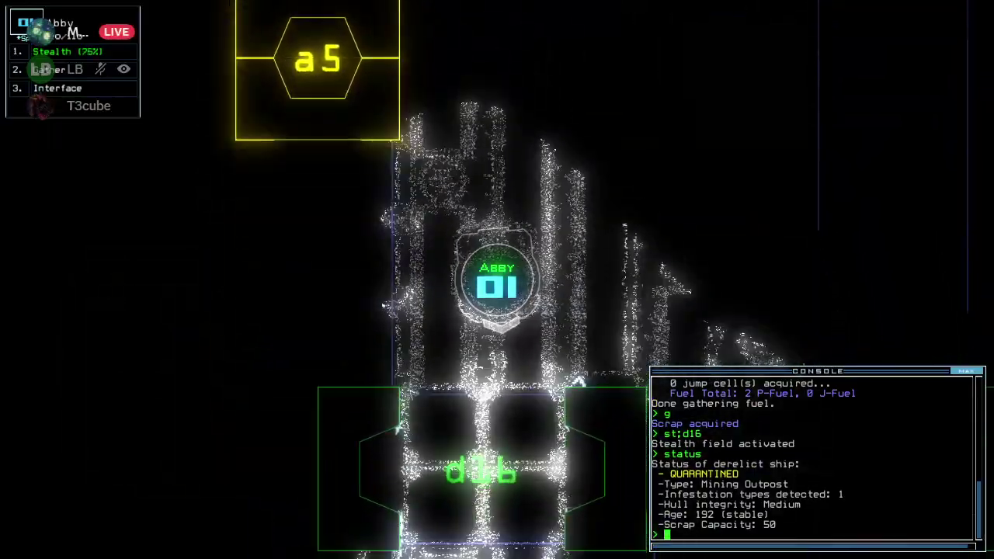
{"action": "key", "text": "Down"}
{"action": "key", "text": "Down"}
{"action": "key", "text": "Down"}
{"action": "key", "text": "Down"}
{"action": "key", "text": "Down"}
{"action": "type", "text": "cccc"}
{"action": "key", "text": "Return"}
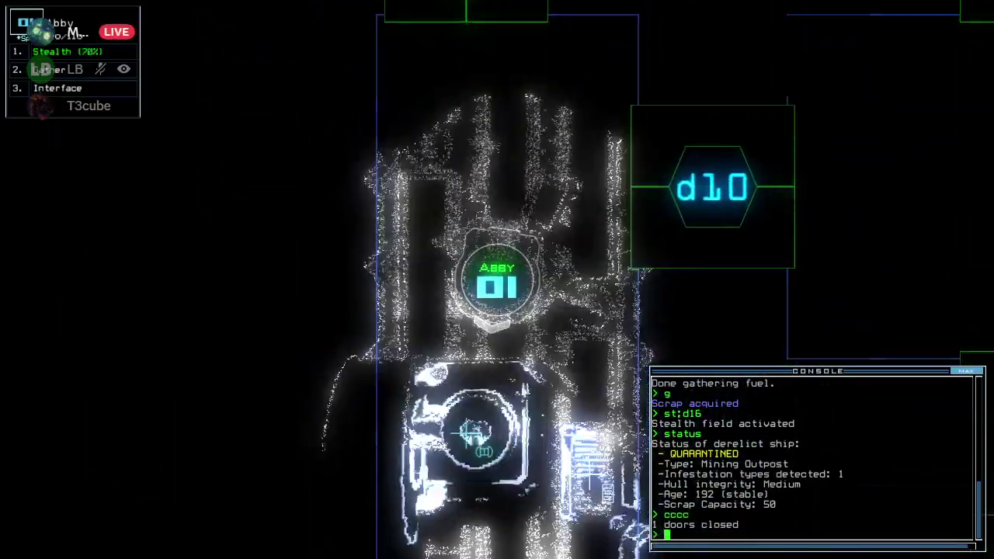
{"action": "key", "text": "Down"}
{"action": "key", "text": "Down"}
{"action": "key", "text": "Down"}
{"action": "key", "text": "Down"}
{"action": "key", "text": "Down"}
{"action": "key", "text": "Down"}
{"action": "type", "text": "d"}
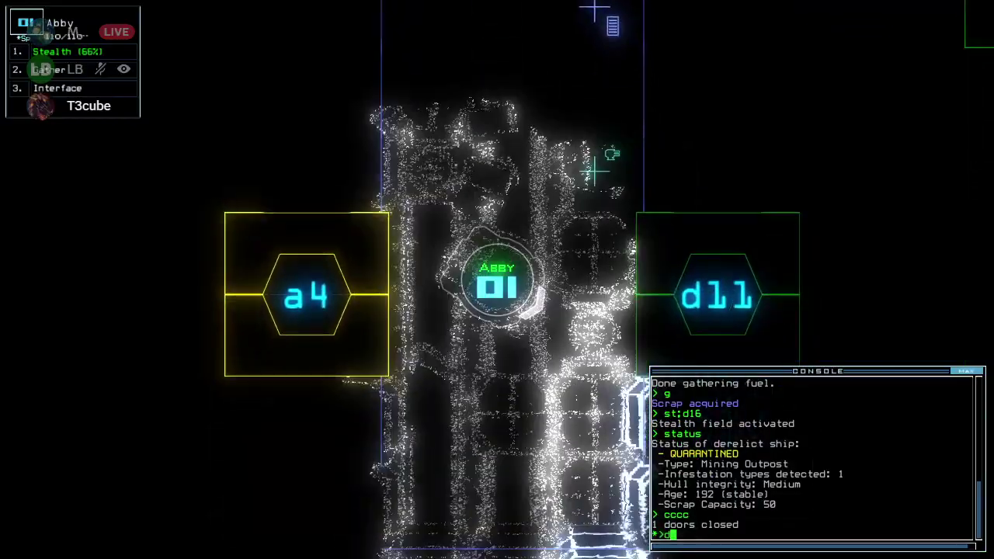
{"action": "type", "text": "11"}
- Open door d11 and drive Abby through toward a3 and d14
{"action": "key", "text": "Return"}
{"action": "key", "text": "Right"}
{"action": "key", "text": "Right"}
{"action": "key", "text": "Right"}
{"action": "key", "text": "Right"}
{"action": "key", "text": "Right"}
{"action": "key", "text": "Right"}
{"action": "key", "text": "Right"}
{"action": "key", "text": "Right"}
{"action": "key", "text": "Right"}
{"action": "key", "text": "Down"}
{"action": "key", "text": "Down"}
{"action": "key", "text": "Down"}
{"action": "key", "text": "Down"}
{"action": "key", "text": "Down"}
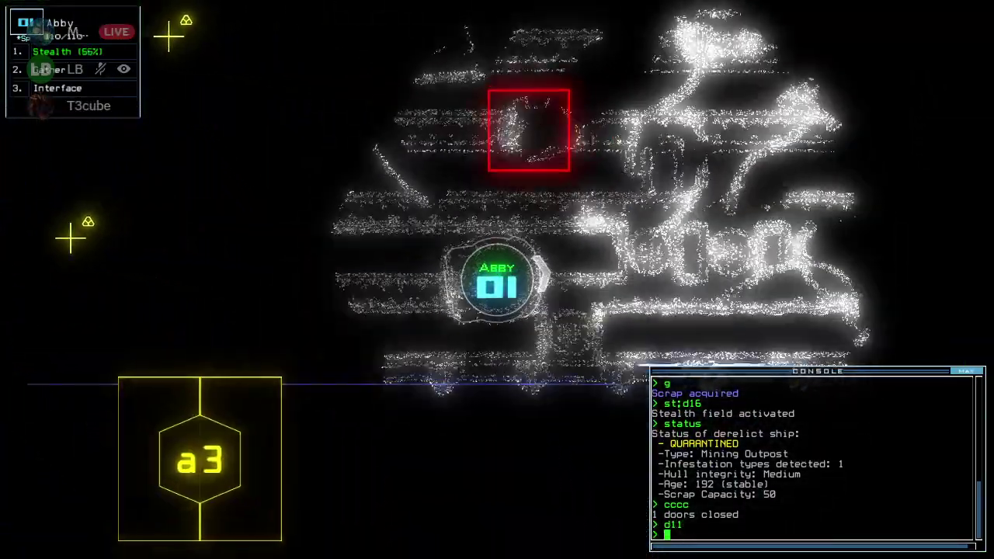
{"action": "key", "text": "Right"}
{"action": "key", "text": "Right"}
{"action": "key", "text": "Right"}
{"action": "key", "text": "Up"}
{"action": "key", "text": "Up"}
{"action": "key", "text": "Up"}
{"action": "key", "text": "Up"}
{"action": "key", "text": "Right"}
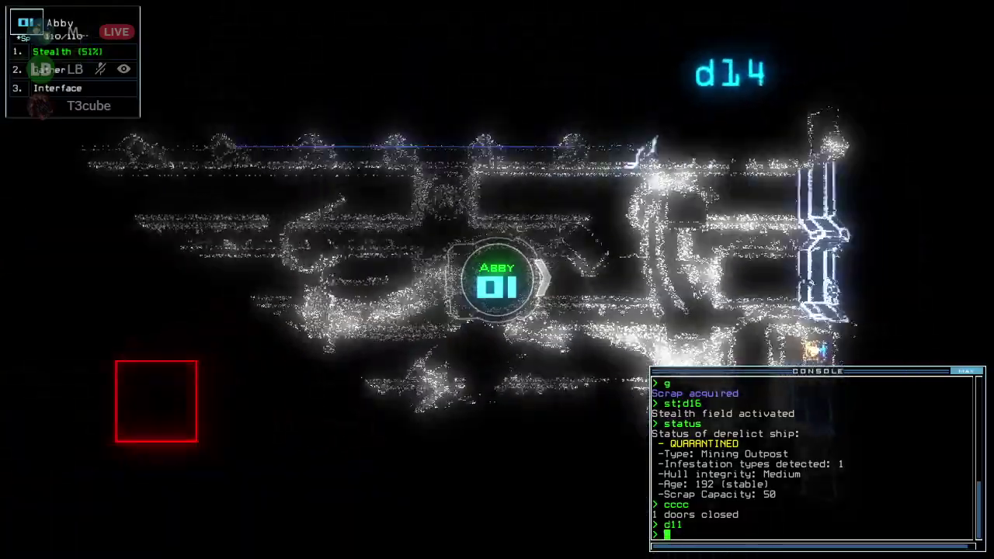
- Creep Abby along the corridor through room r5 and check the schematic map
{"action": "key", "text": "Down"}
{"action": "key", "text": "Down"}
{"action": "key", "text": "Down"}
{"action": "key", "text": "Down"}
{"action": "key", "text": "Down"}
{"action": "key", "text": "Right"}
{"action": "key", "text": "Right"}
{"action": "key", "text": "Right"}
{"action": "key", "text": "Left"}
{"action": "key", "text": "Left"}
{"action": "key", "text": "Left"}
{"action": "key", "text": "Up"}
{"action": "key", "text": "Left"}
{"action": "key", "text": "Left"}
{"action": "key", "text": "Tab"}
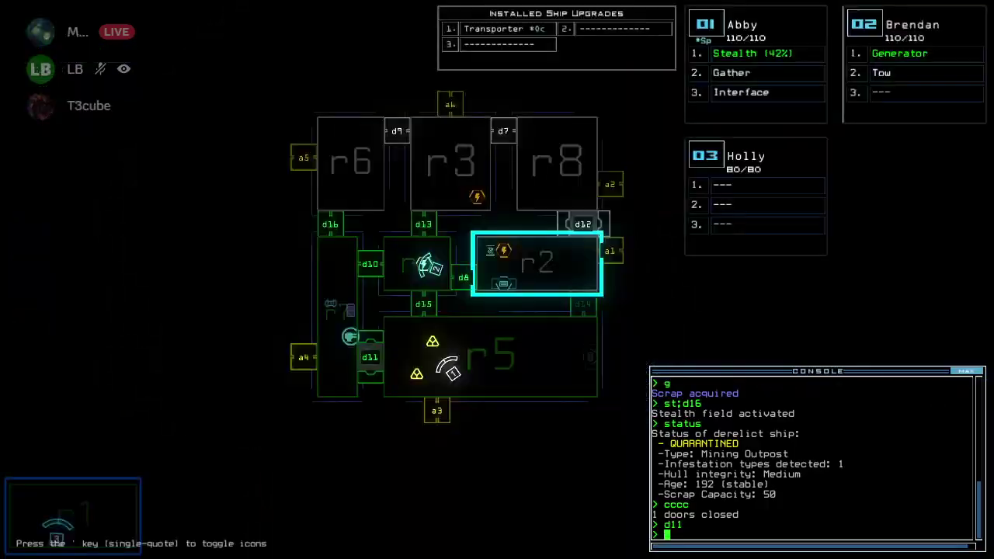
- Close the door behind Abby and collect the remaining scrap
{"action": "key", "text": "Tab"}
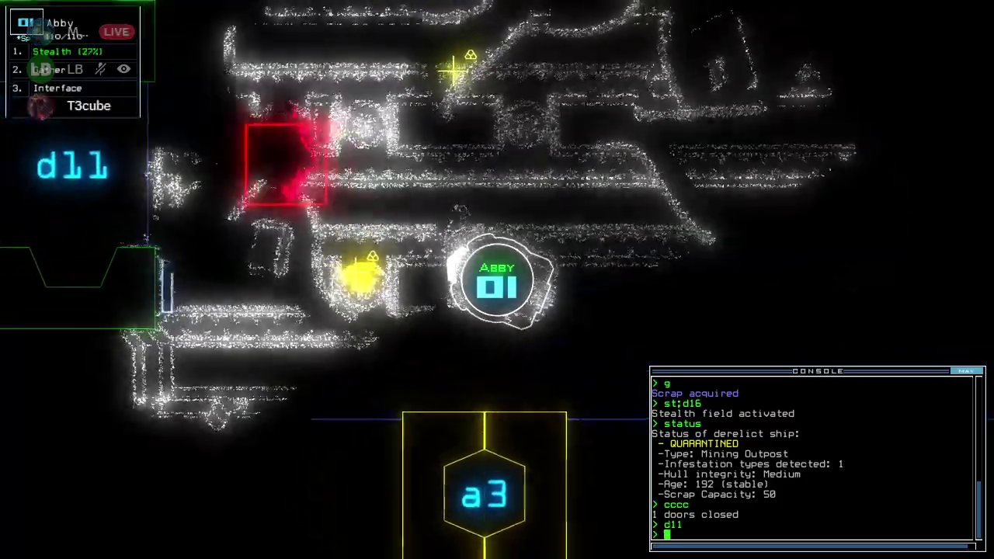
{"action": "type", "text": "cccc"}
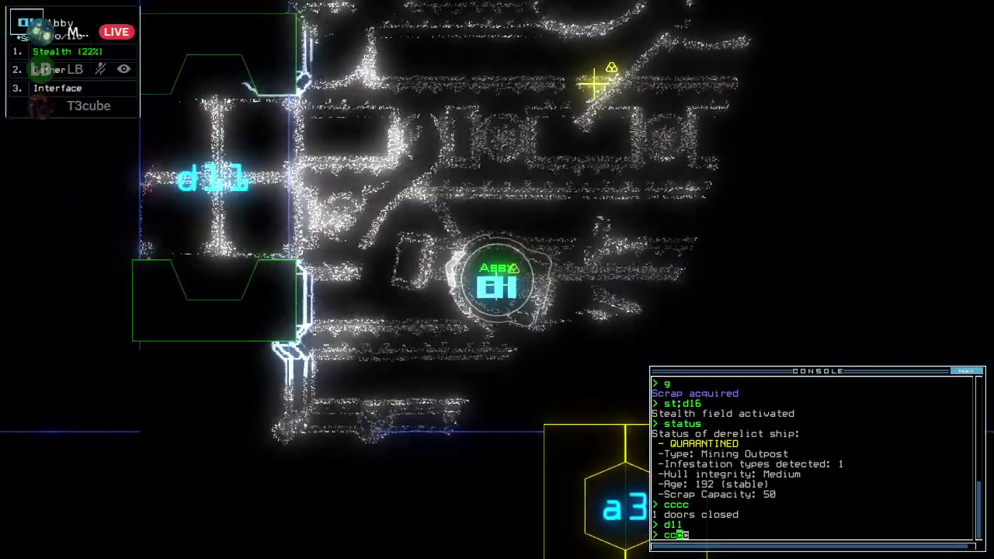
{"action": "key", "text": "Return"}
{"action": "type", "text": "g"}
{"action": "key", "text": "Return"}
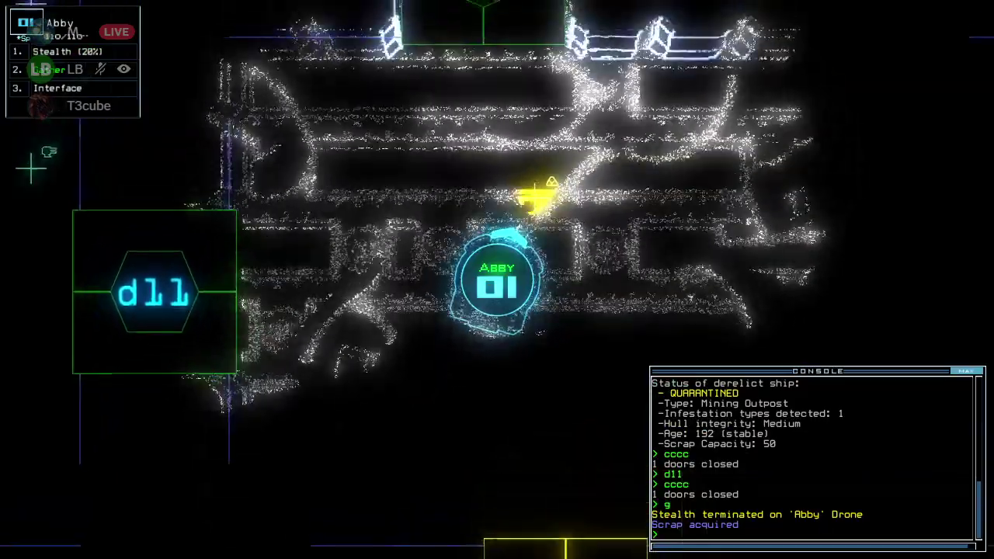
{"action": "key", "text": "space"}
{"action": "key", "text": "space"}
{"action": "type", "text": "g"}
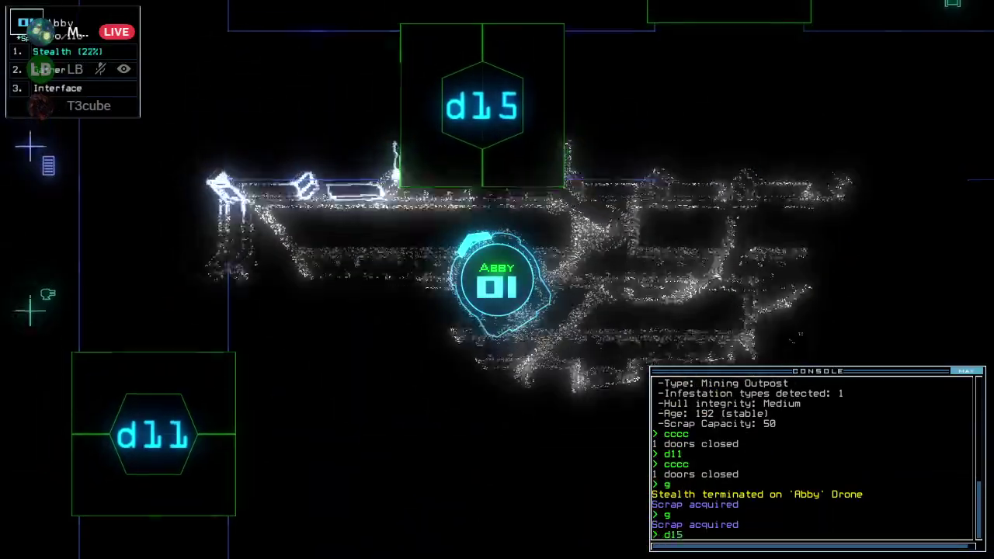
- Open door d15 and try accessing a nearby terminal and scanning the ship
{"action": "key", "text": "Return"}
{"action": "type", "text": "d15"}
{"action": "key", "text": "Return"}
{"action": "type", "text": "rv"}
{"action": "key", "text": "Return"}
{"action": "type", "text": "shipscan"}
{"action": "key", "text": "Return"}
{"action": "type", "text": "survey d"}
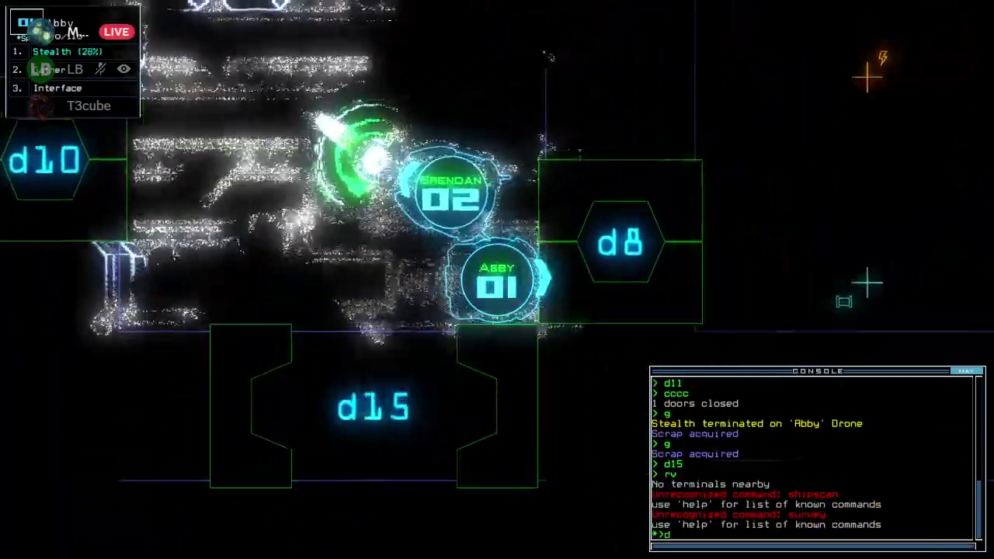
{"action": "type", "text": "8"}
- Open d8, send Brendan to Abby's room, and teleport all three drones aboard
{"action": "key", "text": "Return"}
{"action": "type", "text": "navigate 2"}
{"action": "key", "text": "Return"}
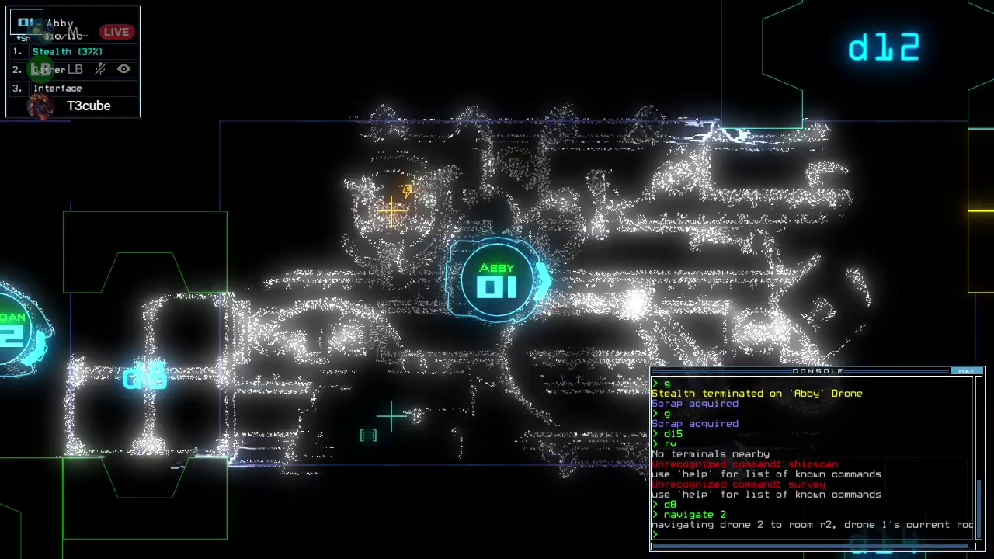
{"action": "key", "text": "space"}
{"action": "type", "text": "ty"}
{"action": "key", "text": "BackSpace"}
{"action": "key", "text": "BackSpace"}
{"action": "type", "text": "oot"}
{"action": "key", "text": "Return"}
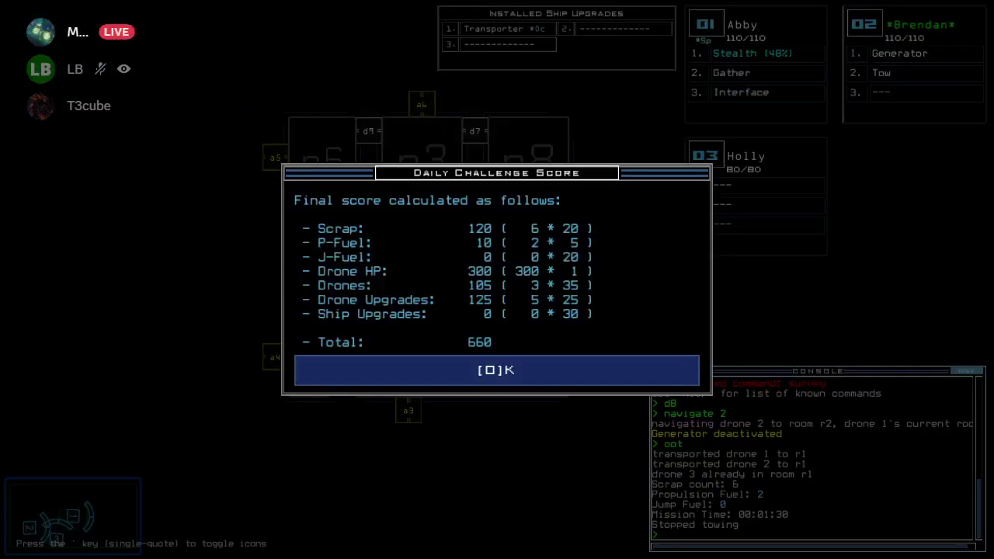
- Close the 660-point score breakdown with O to show the Modded Daily 12/03/2023 leaderboard
{"action": "key", "text": "o"}
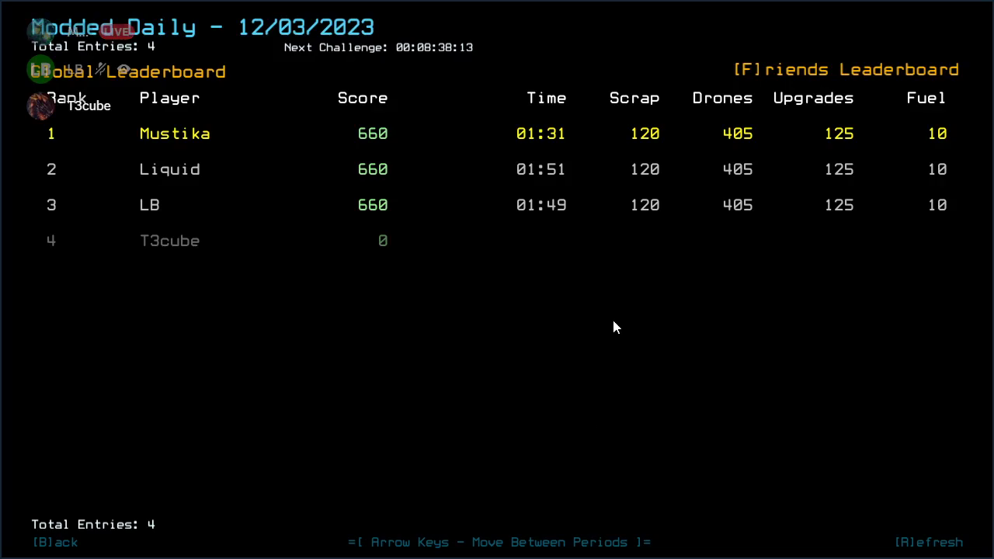
- Refresh the leaderboard with R so T3cube's 660-point, 03:22 entry appears second
{"action": "key", "text": "r"}
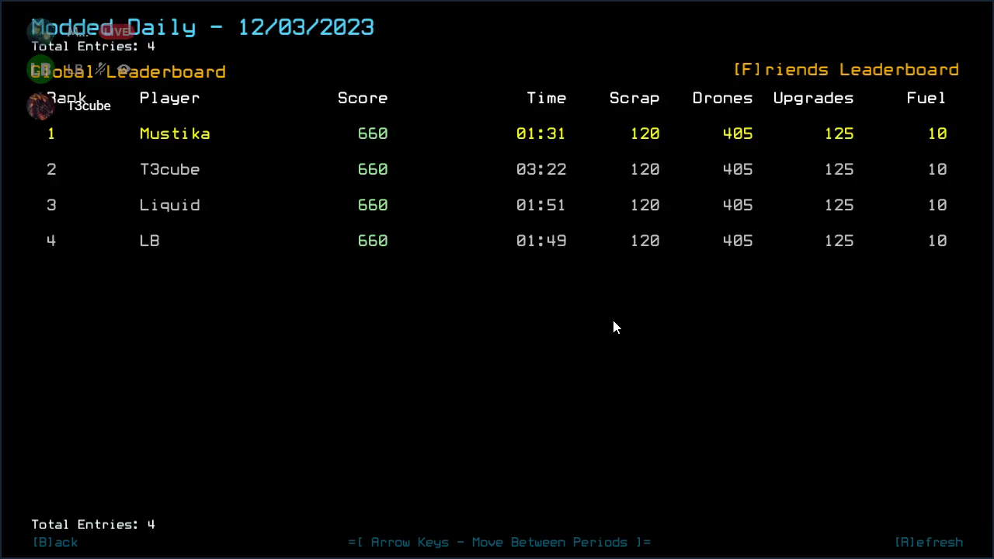